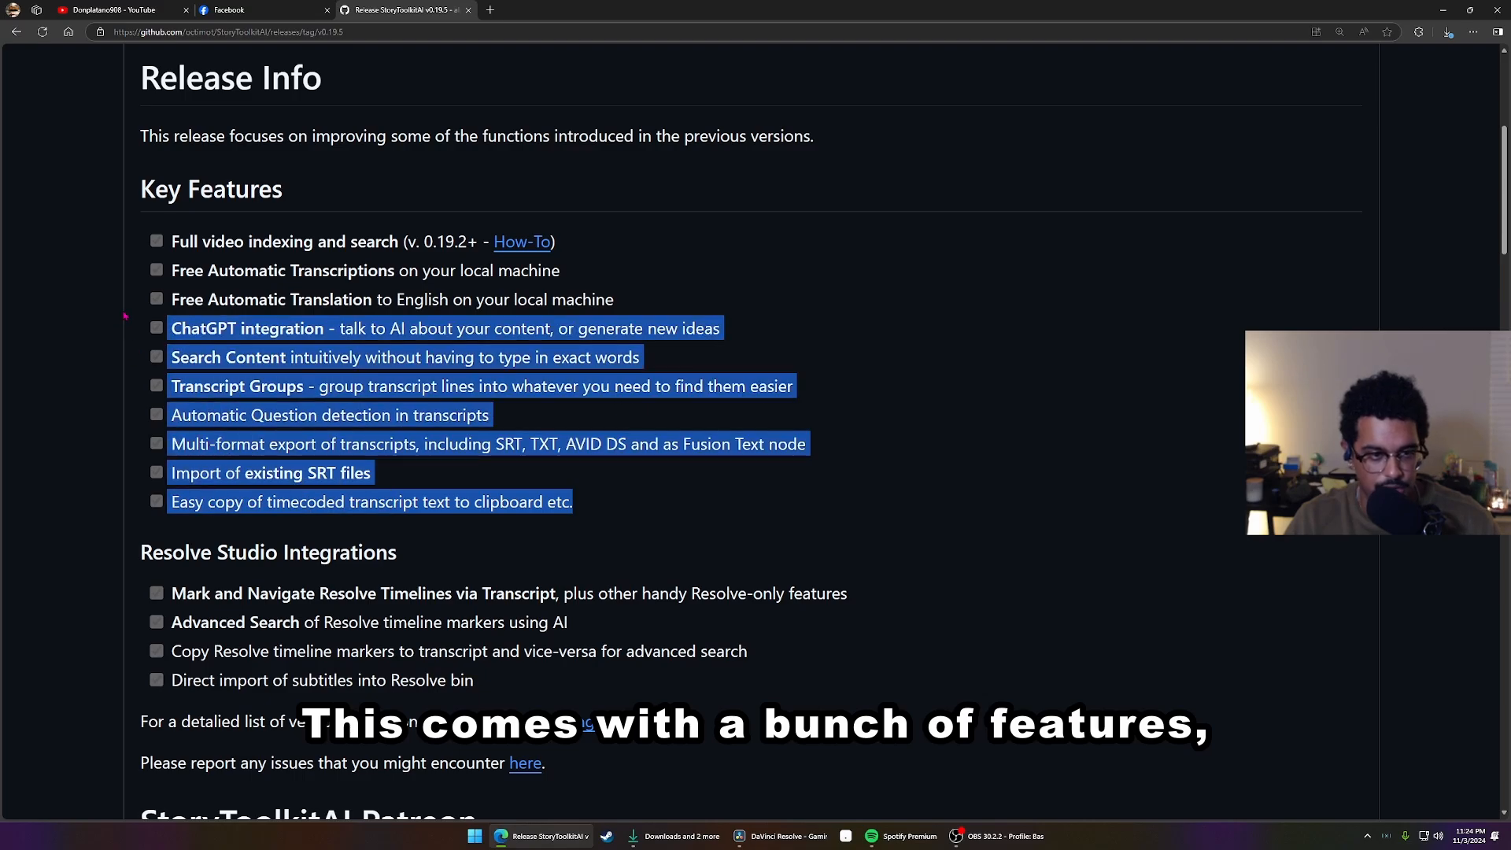
# Review the StoryToolkitAI v0.19.5 release notes for the macOS and Windows requirements, installation instructions and downloadable assets
pyautogui.scroll(-4, 365, 312)
pyautogui.scroll(-4, 365, 313)
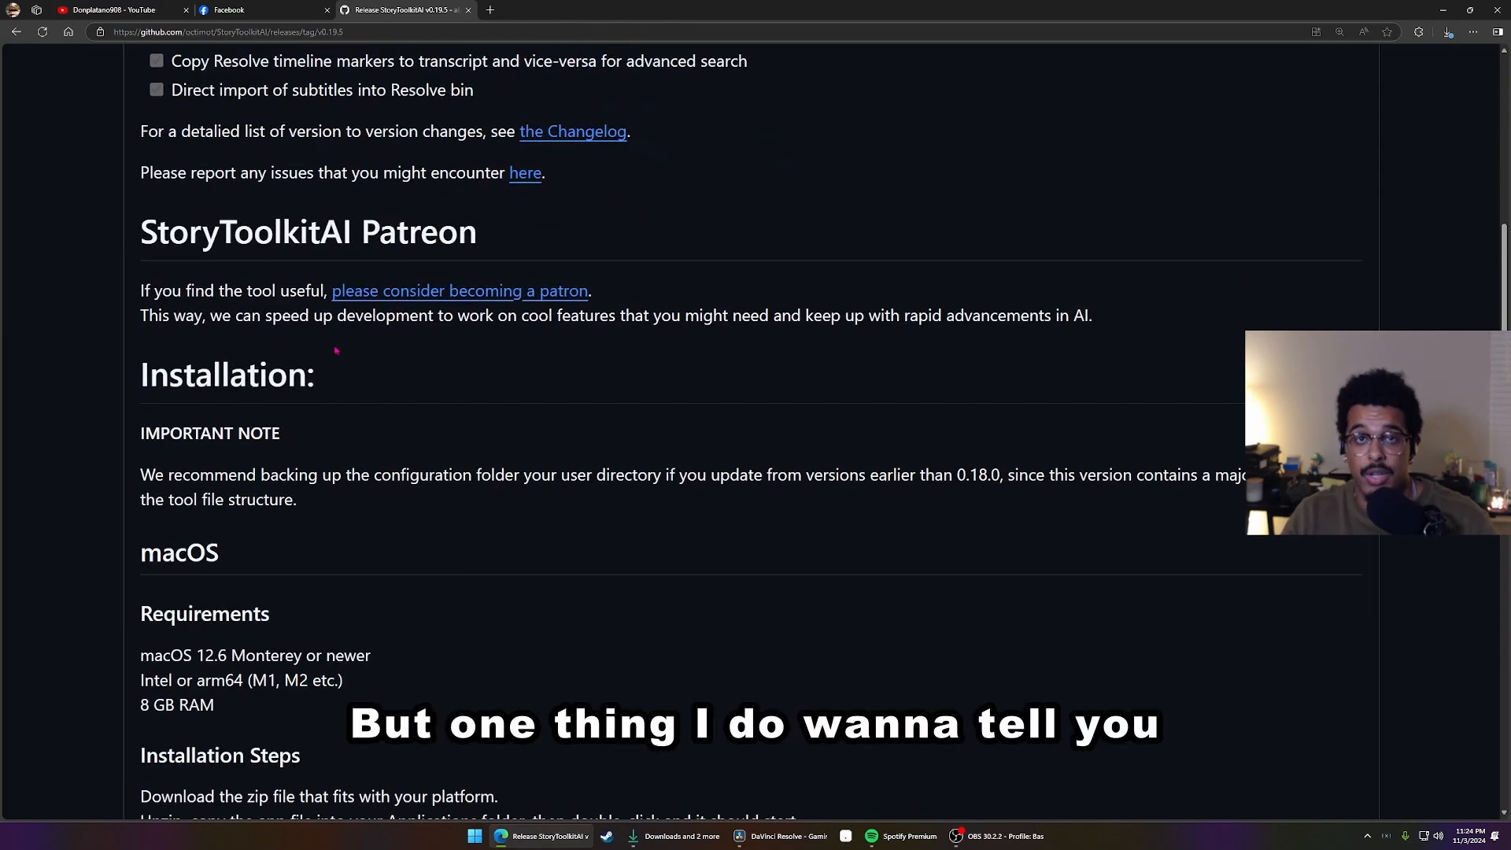
pyautogui.doubleClick(236, 530)
pyautogui.scroll(-15, 270, 207)
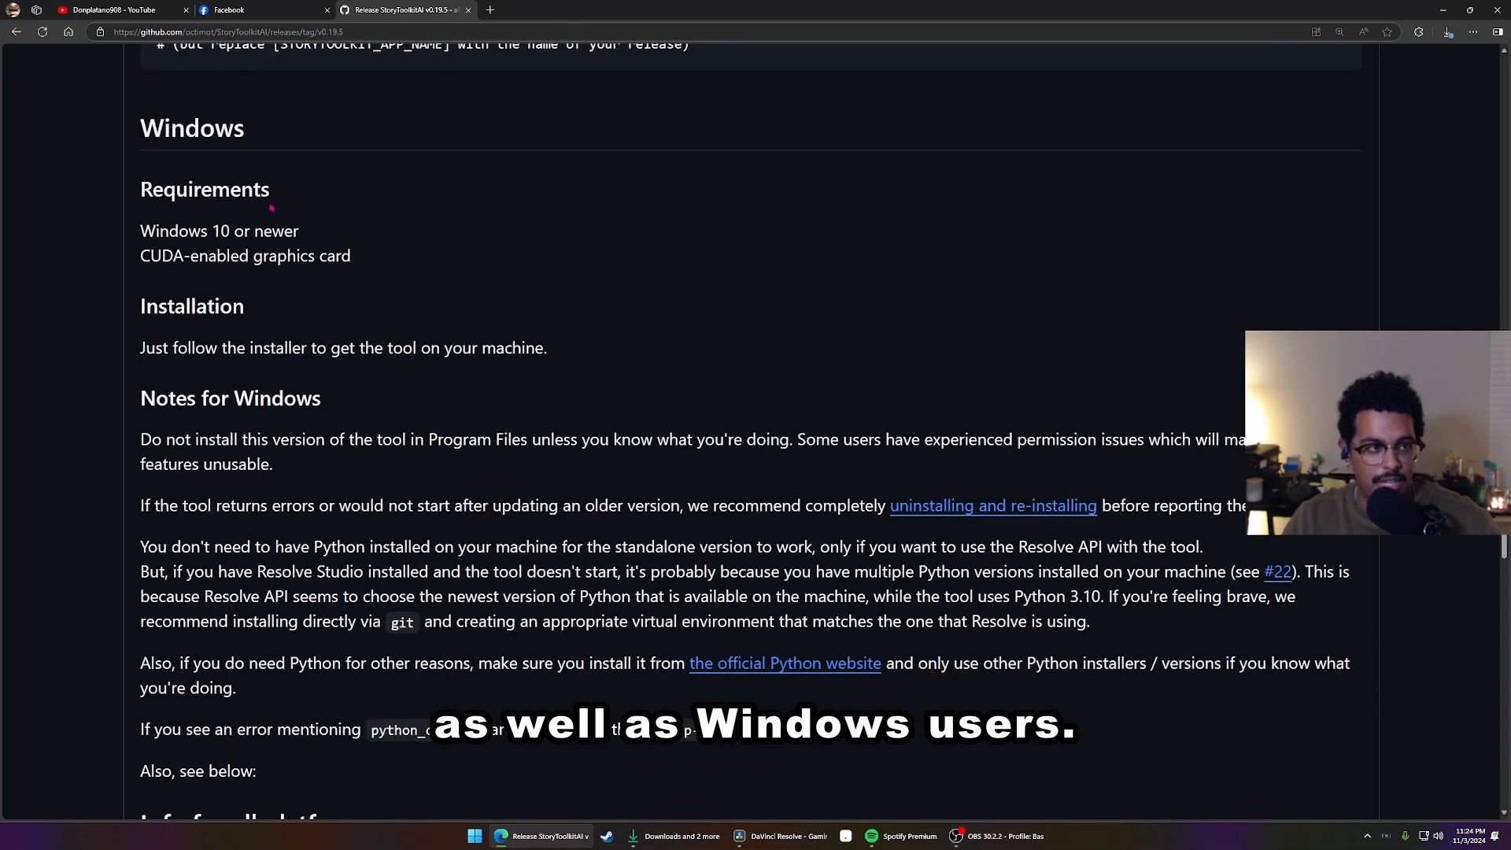
pyautogui.moveTo(252, 130); pyautogui.dragTo(128, 124)
pyautogui.scroll(-7, 585, 202)
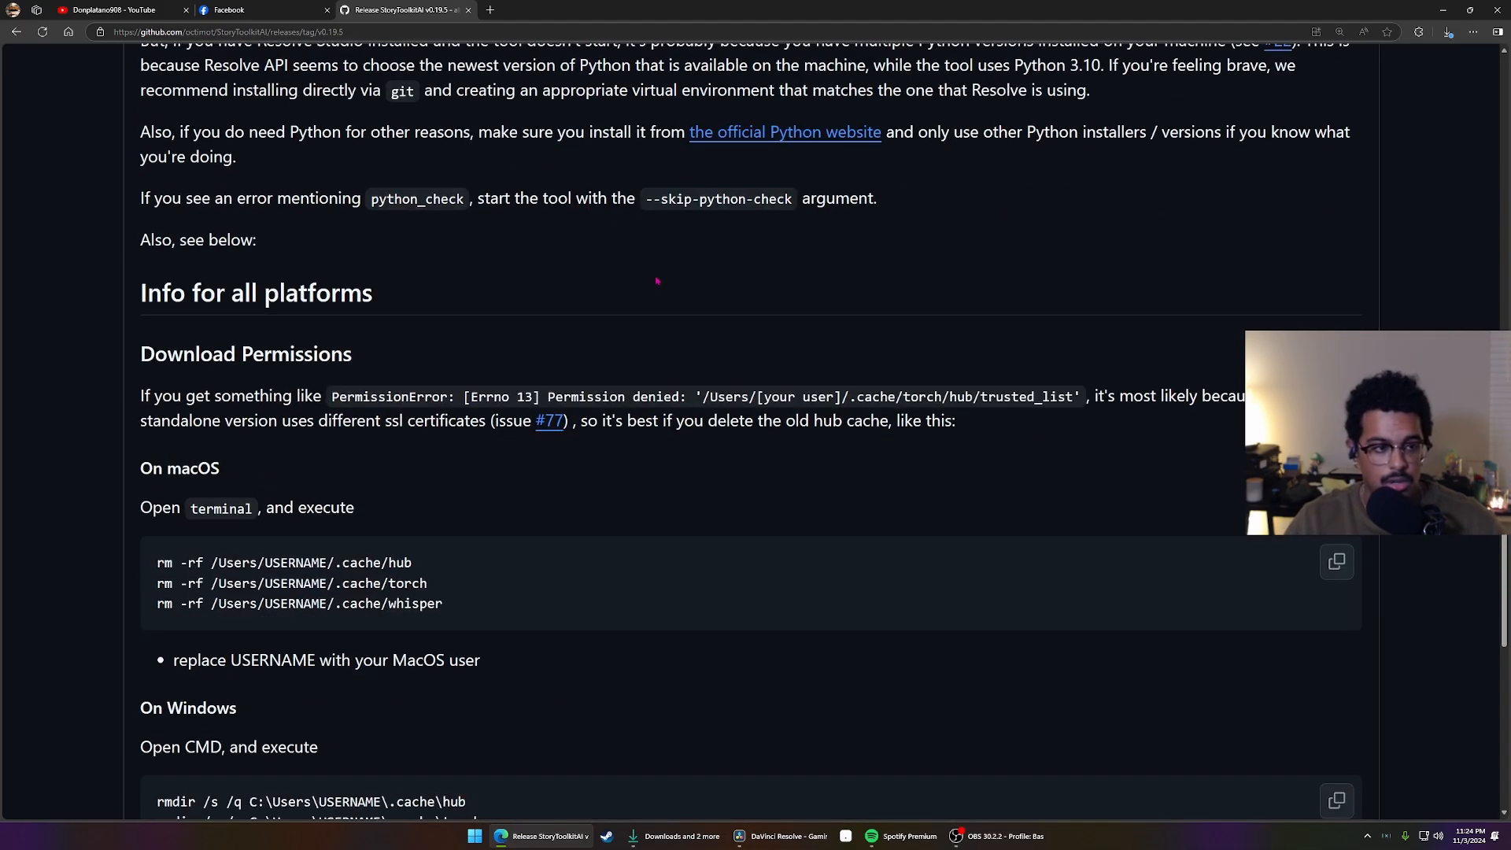
pyautogui.scroll(-10, 657, 281)
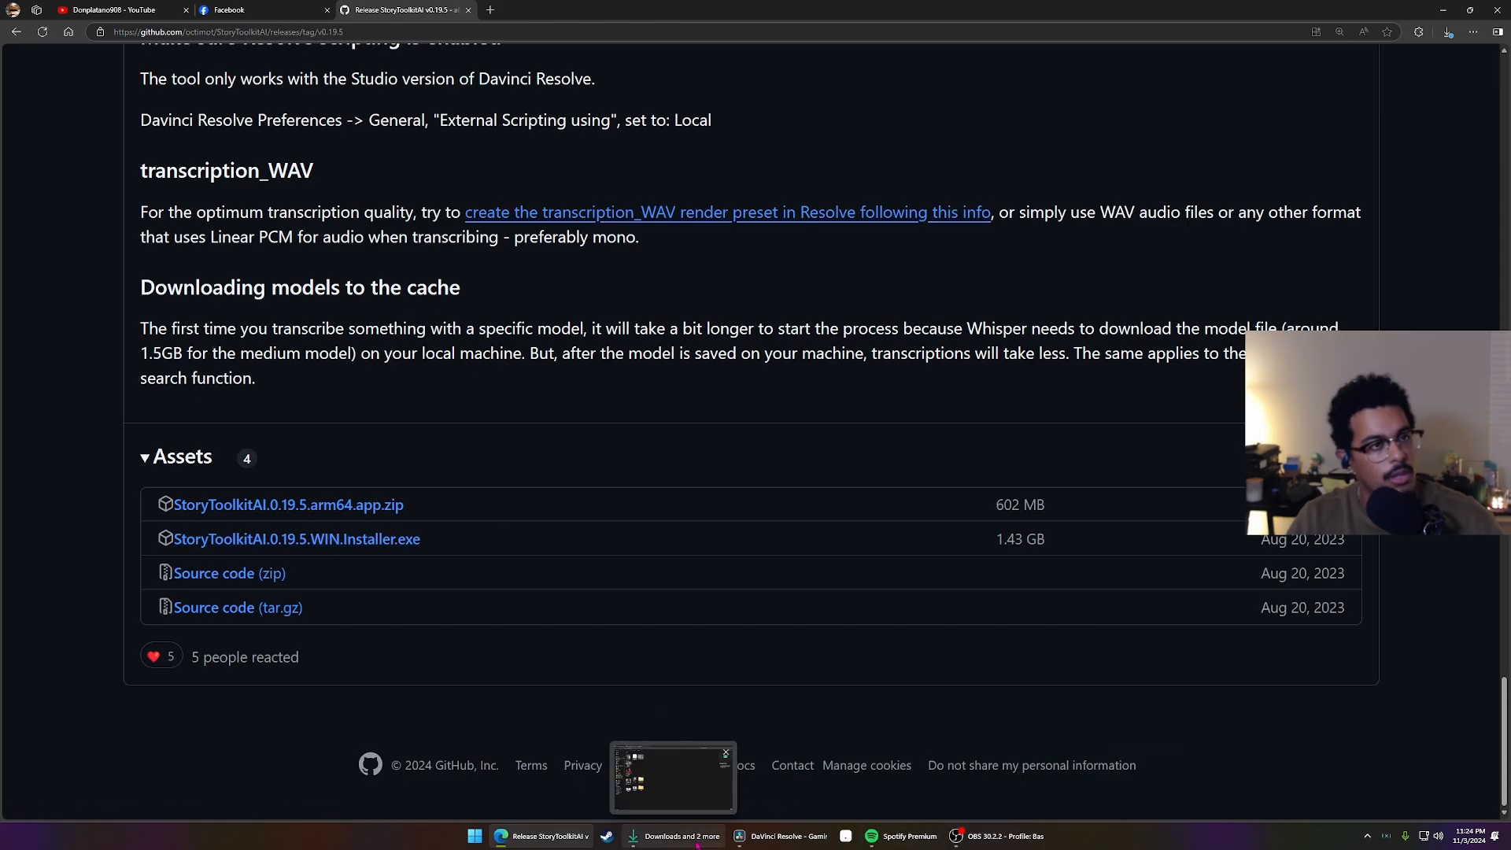
# Run the StoryToolkitAI 0.19.5 Windows installer from the Downloads folder, accept the license agreement and keep the desktop shortcut option enabled
pyautogui.click(667, 836)
pyautogui.click(271, 150)
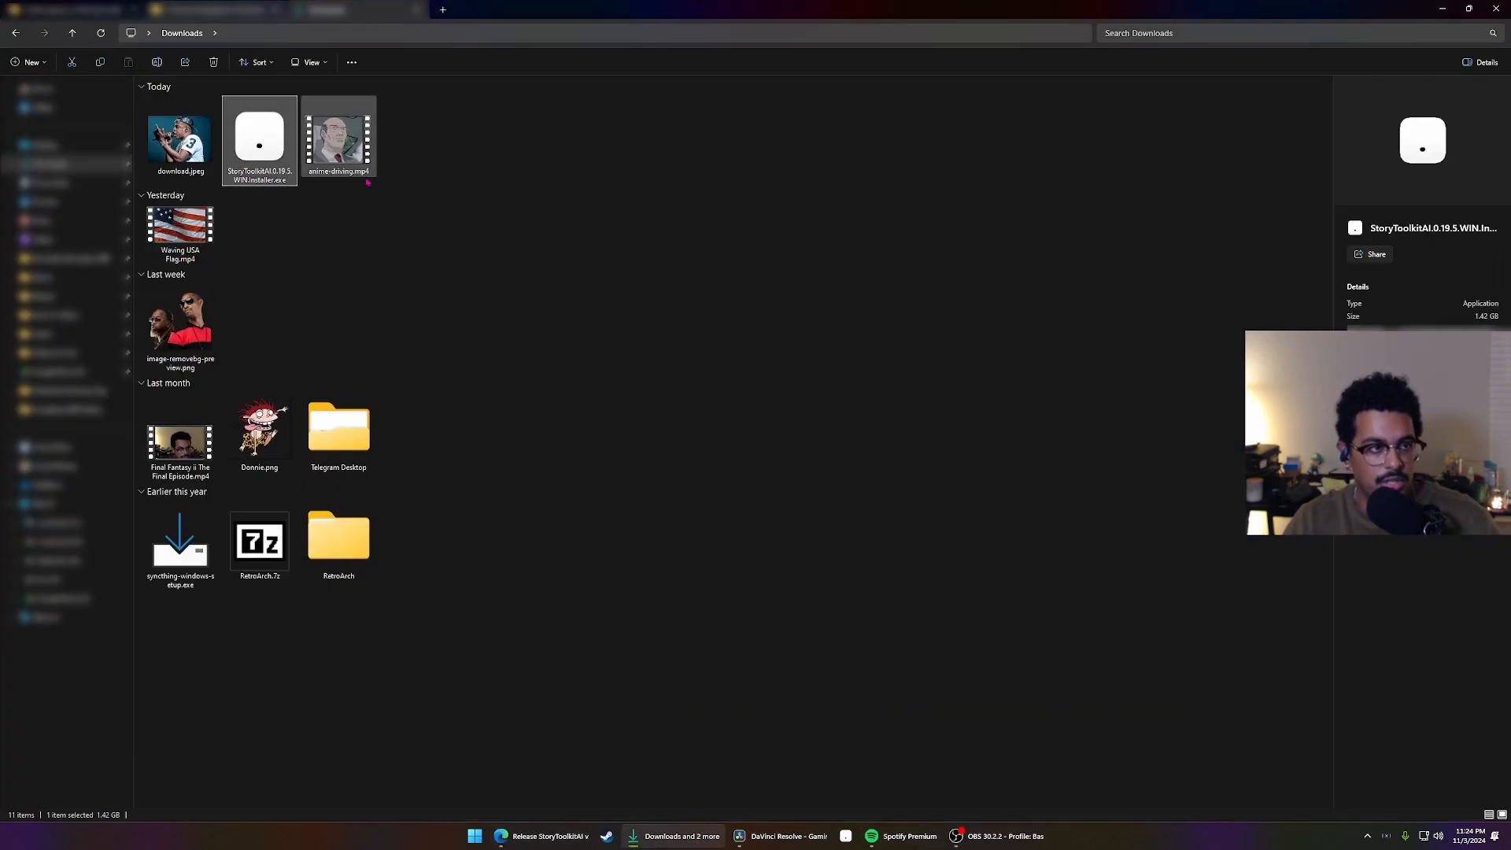
pyautogui.doubleClick(264, 140)
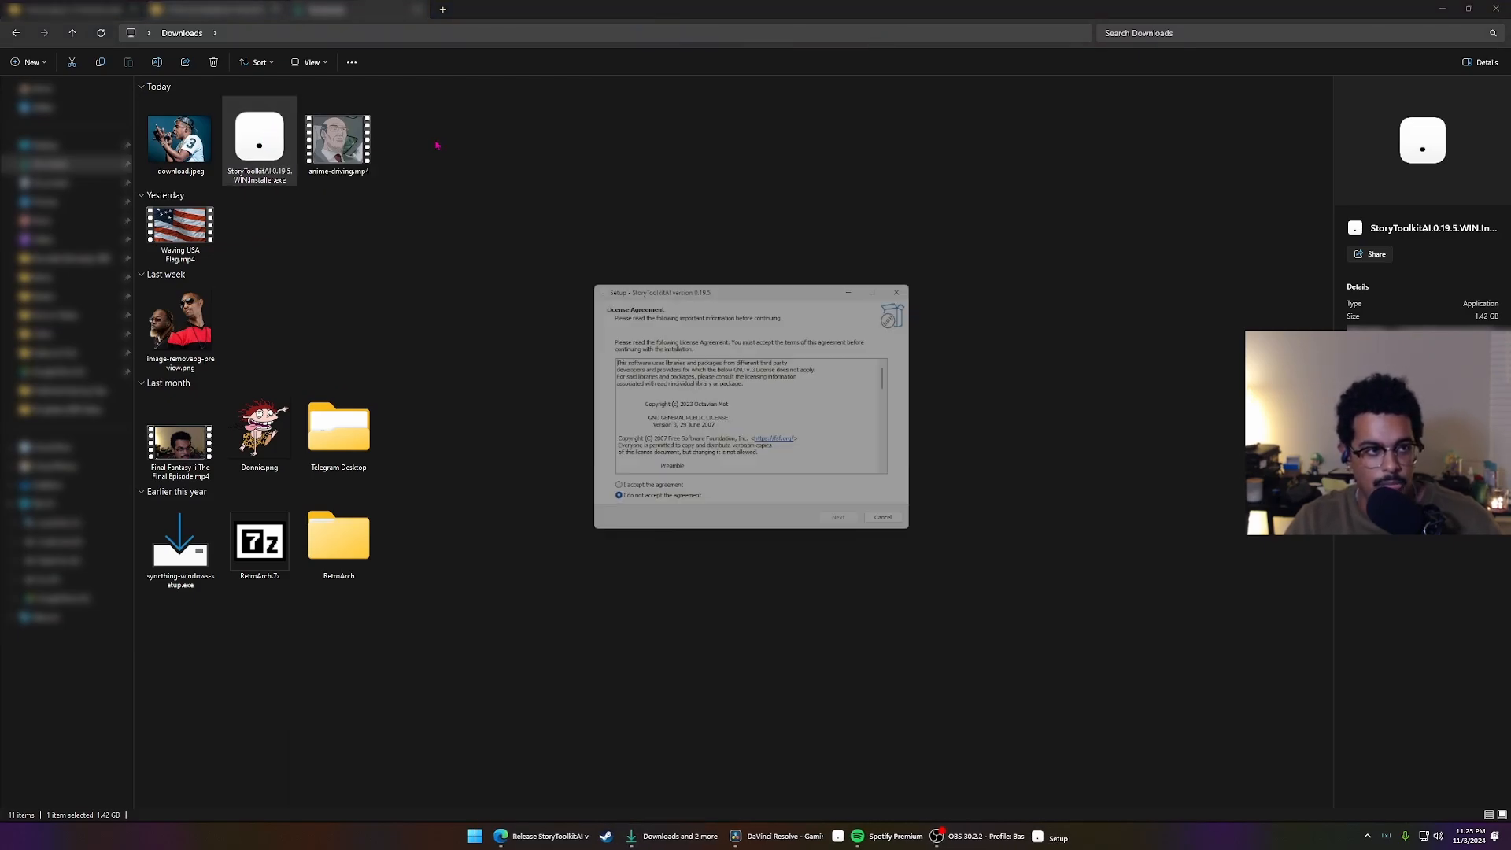
pyautogui.click(607, 496)
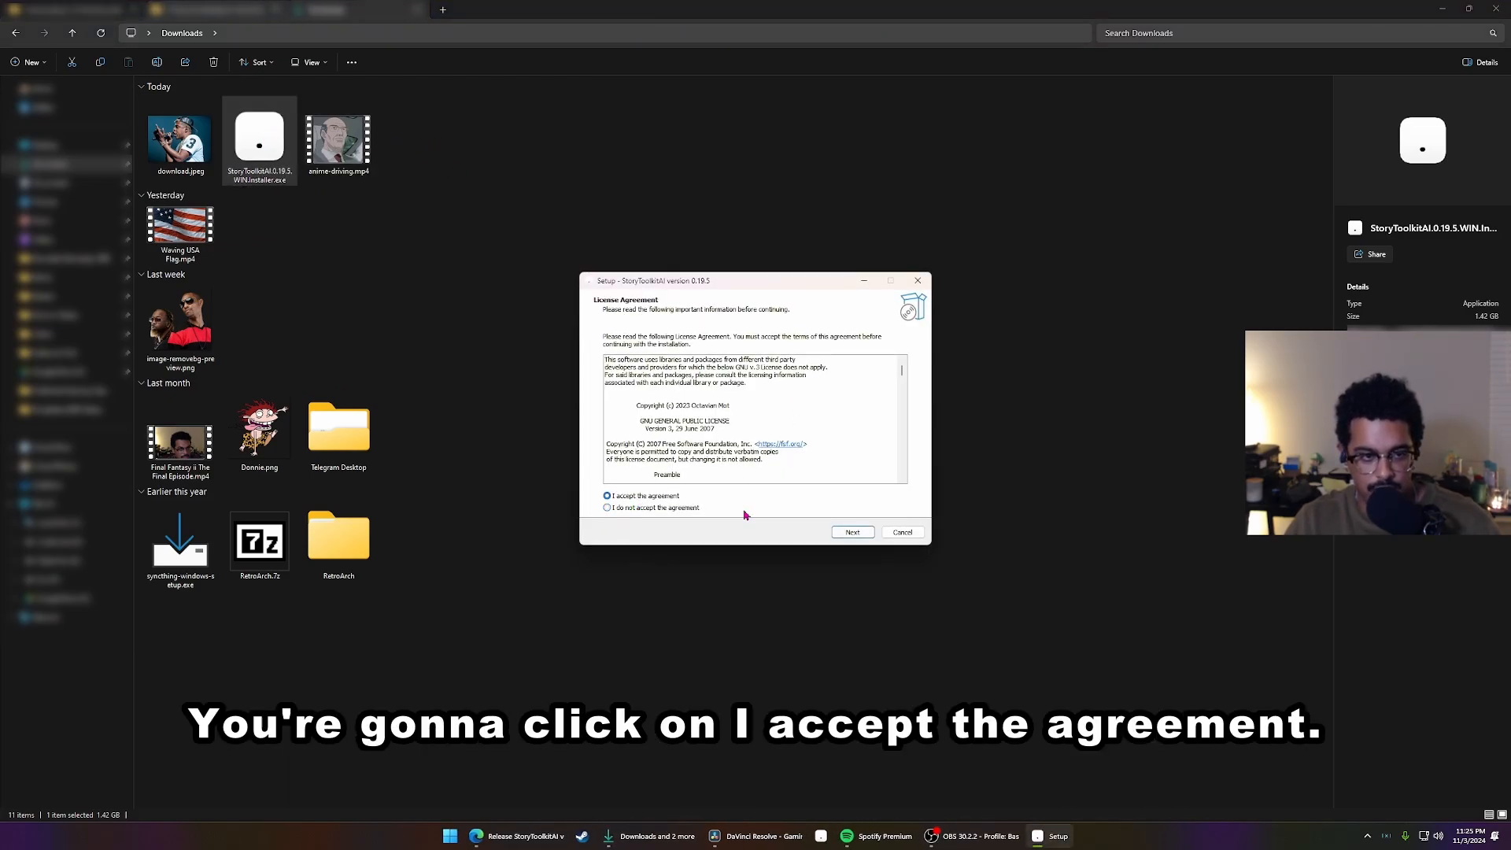
pyautogui.click(847, 533)
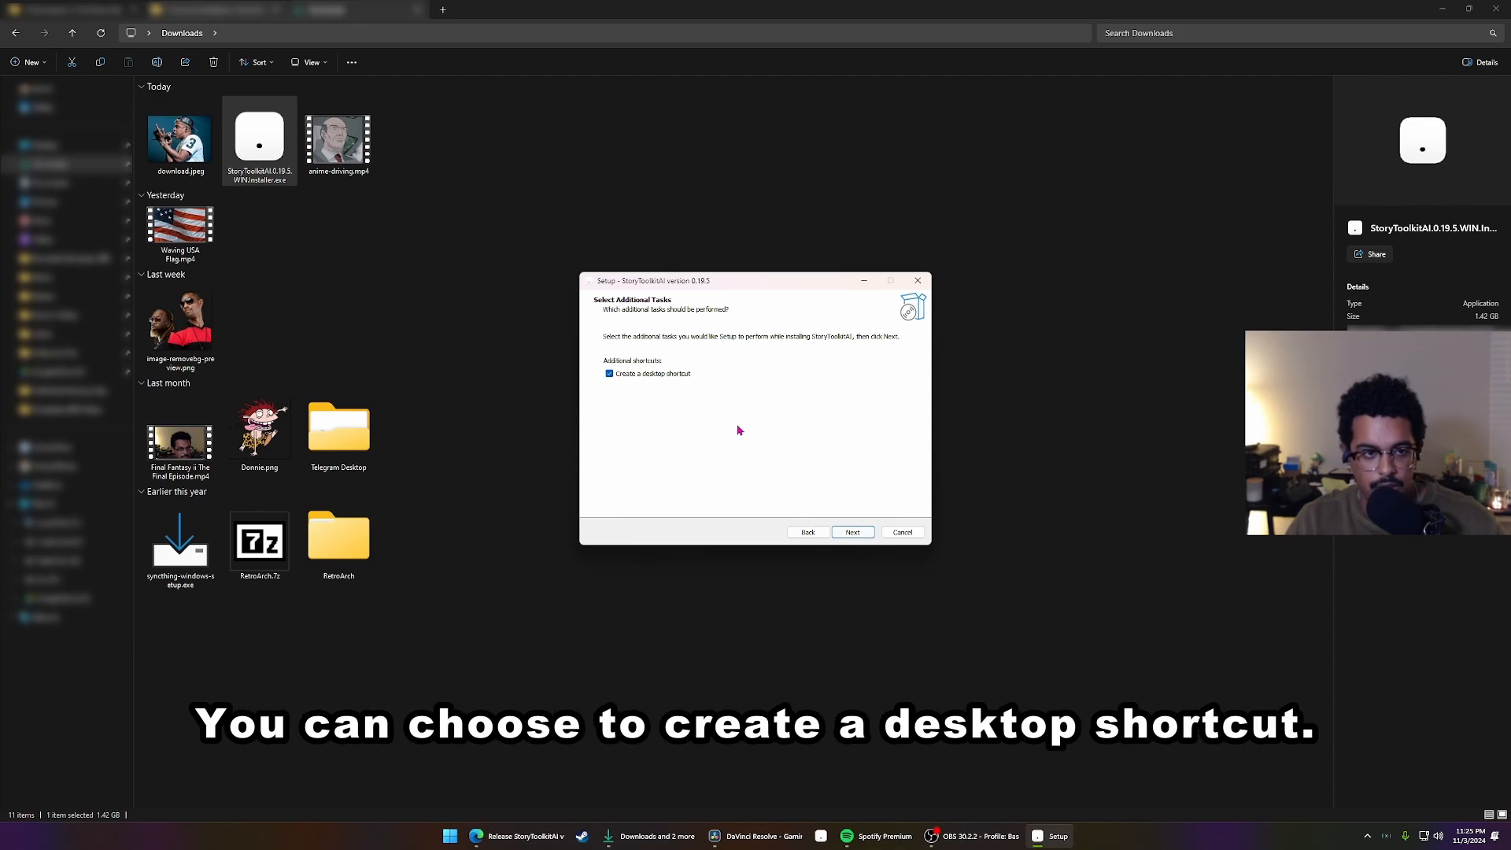
pyautogui.click(853, 532)
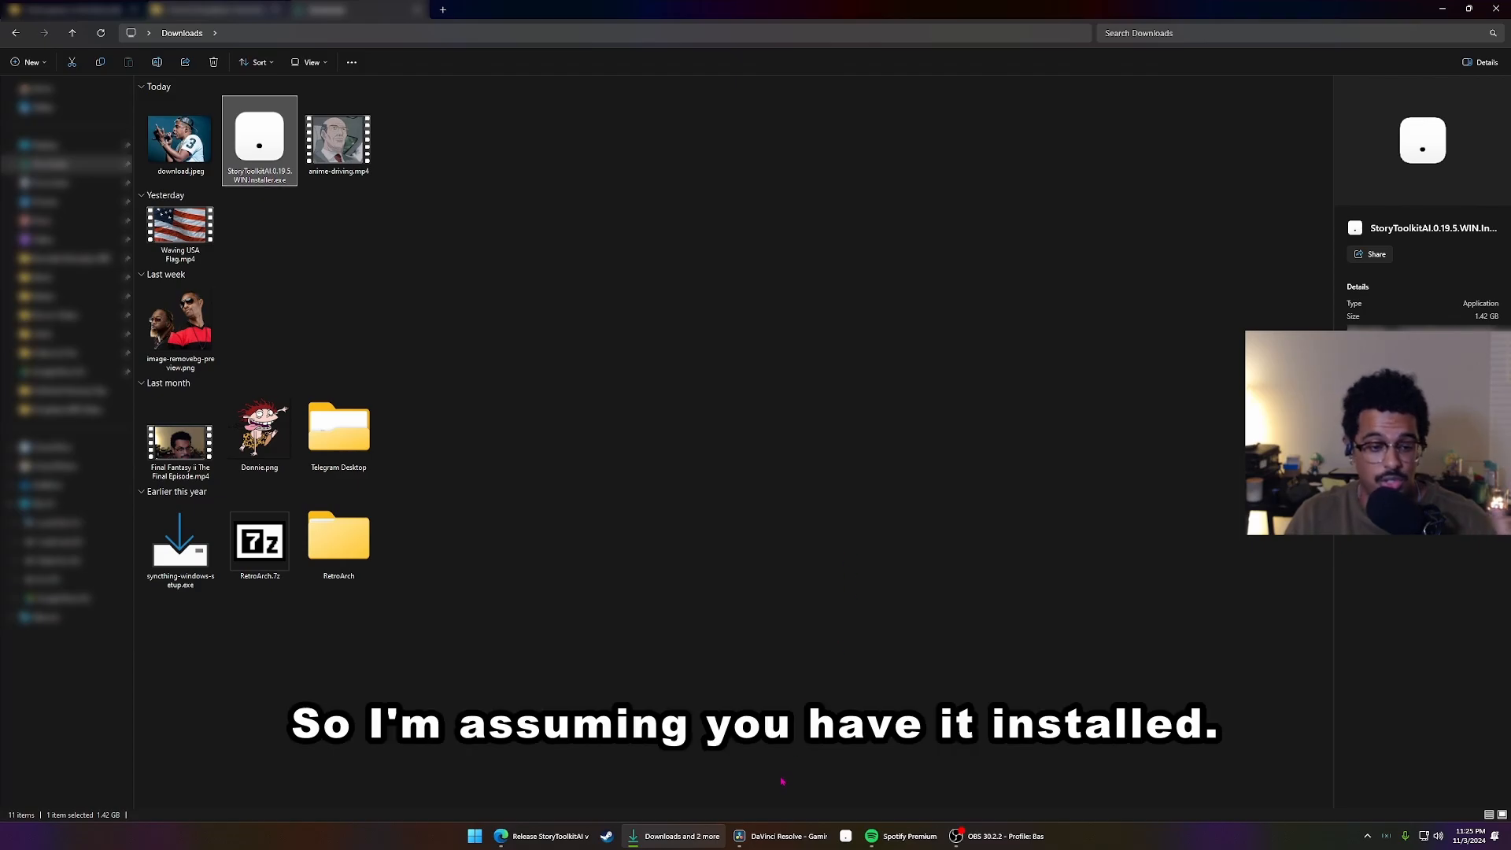
# Launch StoryToolkitAI and choose "Your video that needs subtitles.mp4" as the file to ingest
pyautogui.click(846, 836)
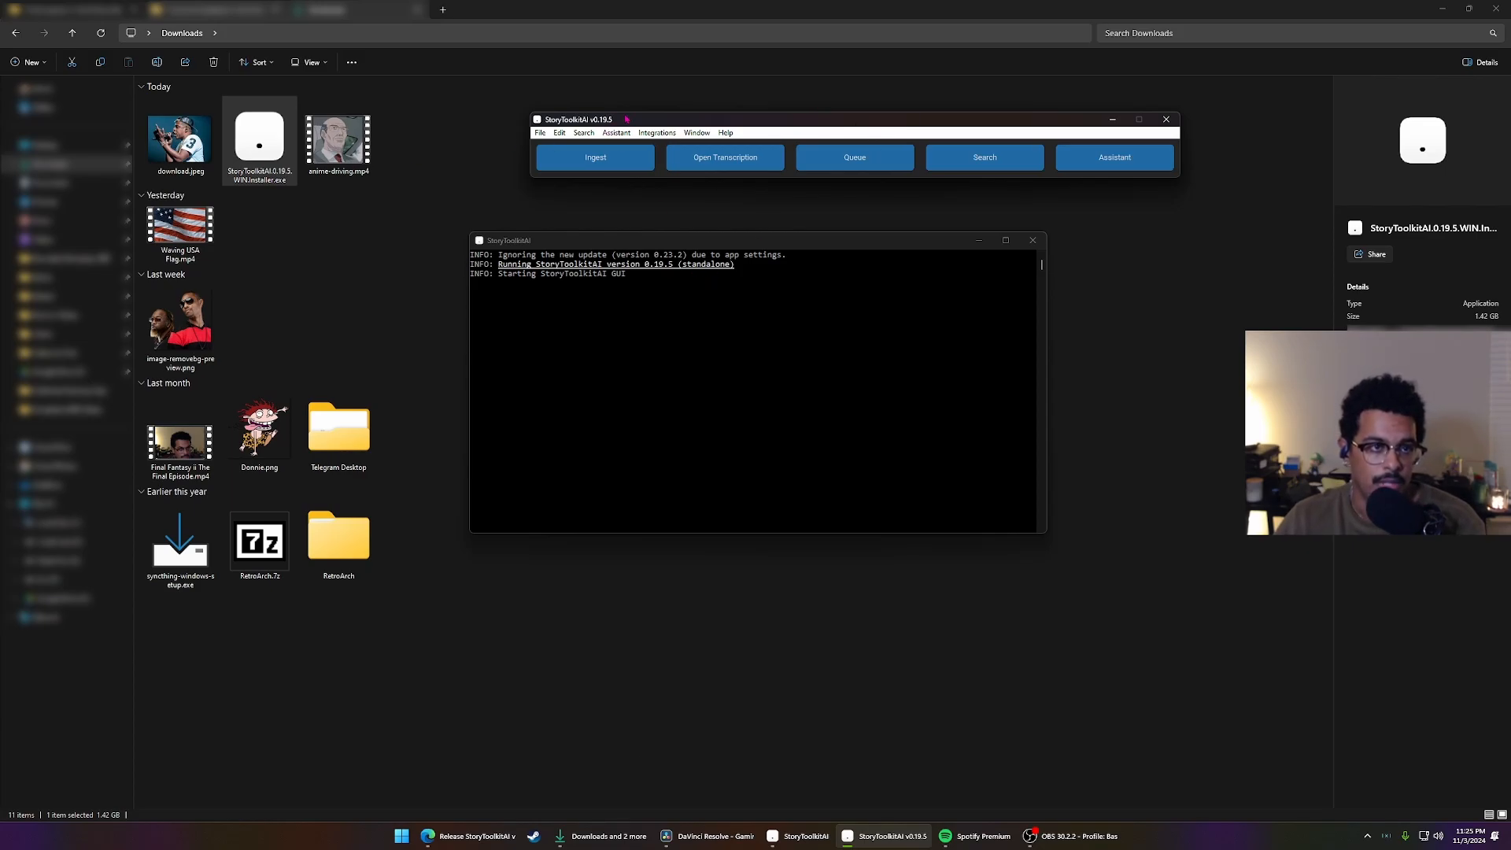
pyautogui.moveTo(626, 119); pyautogui.dragTo(570, 148)
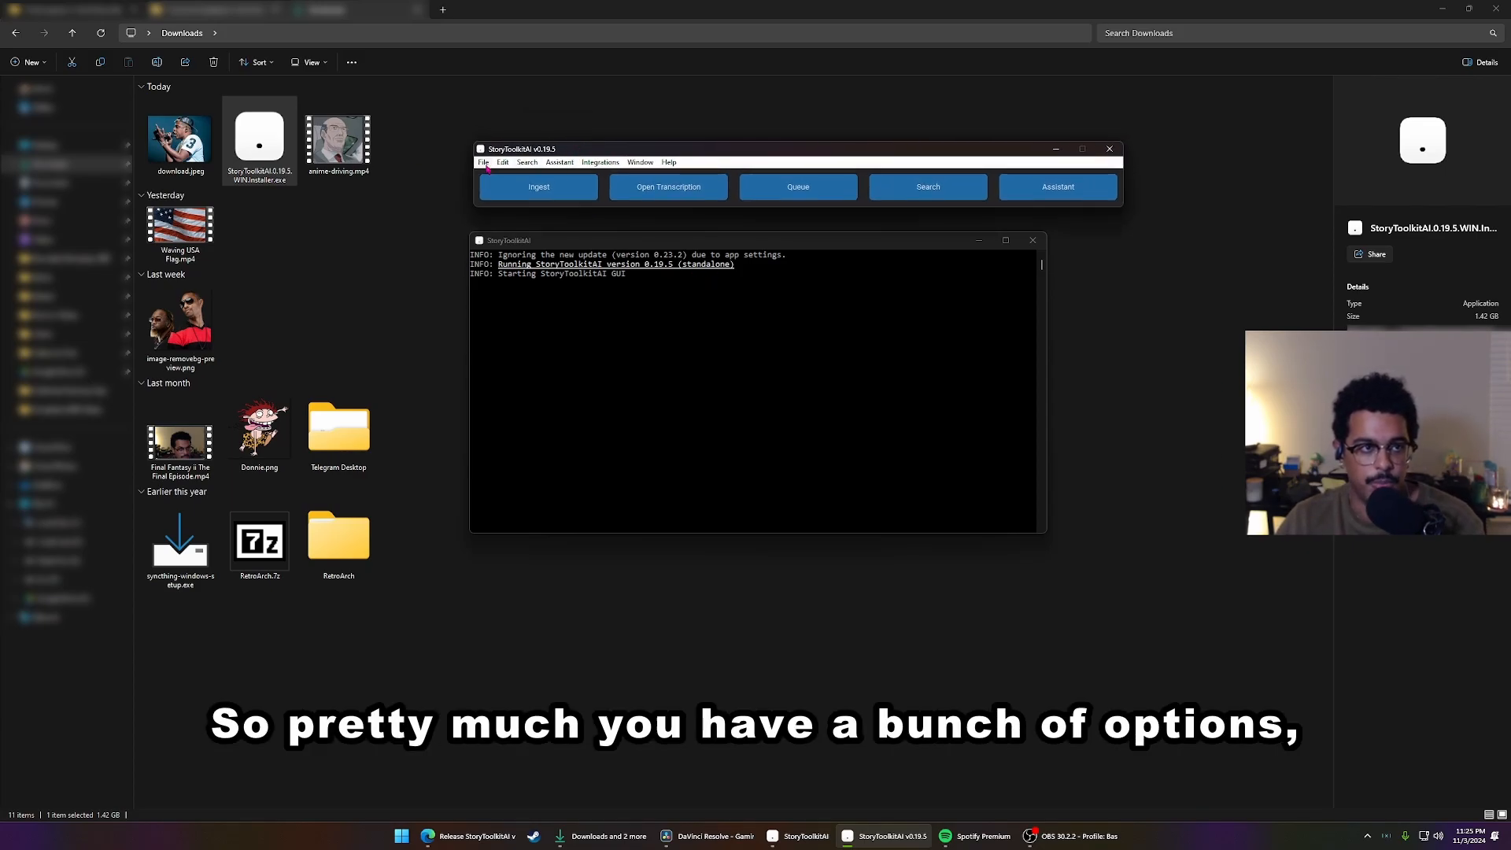
pyautogui.click(563, 192)
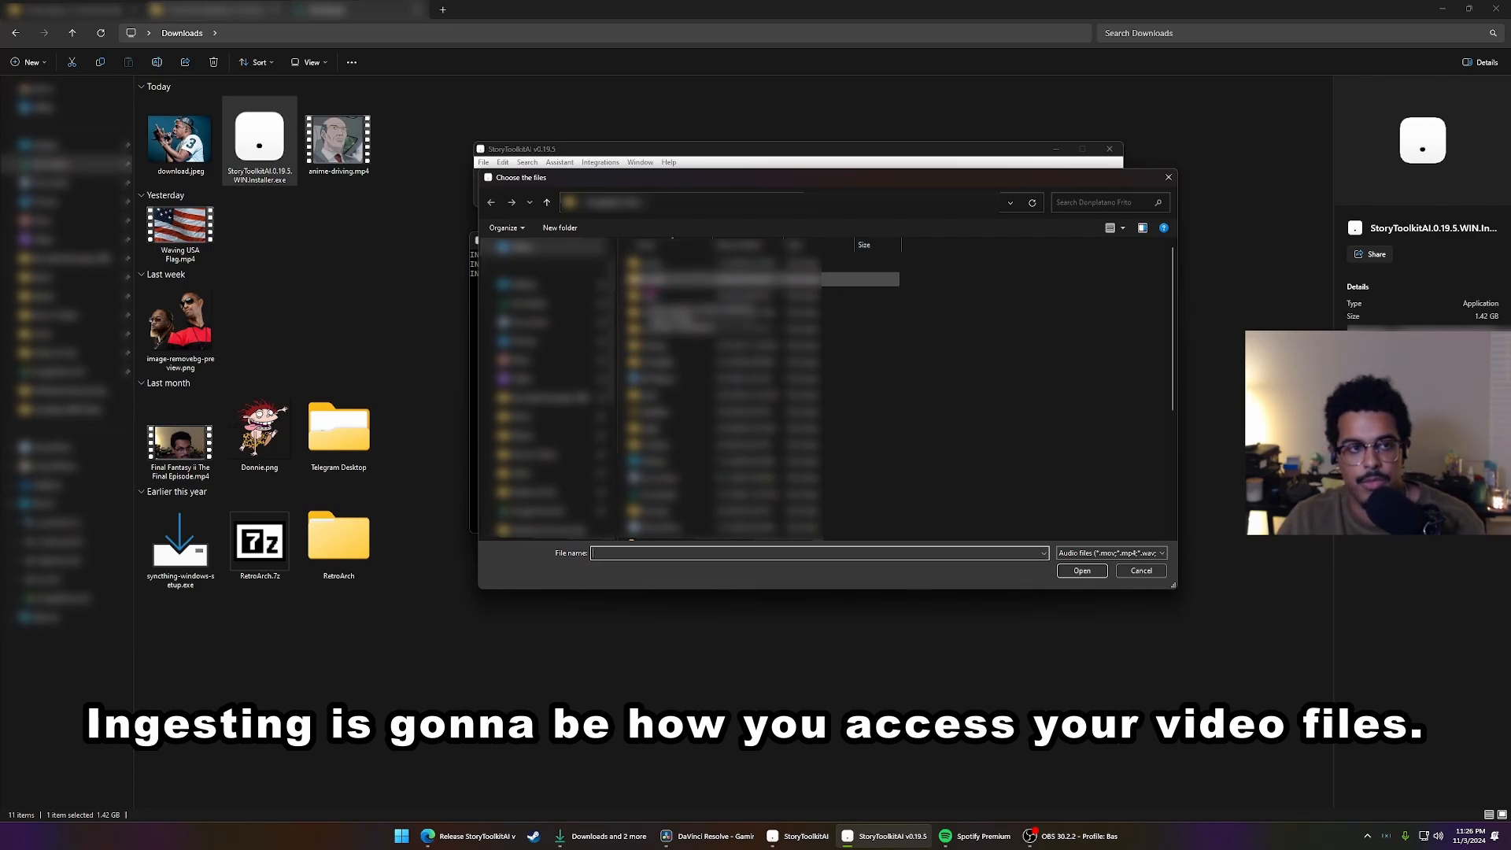
pyautogui.scroll(2, 543, 382)
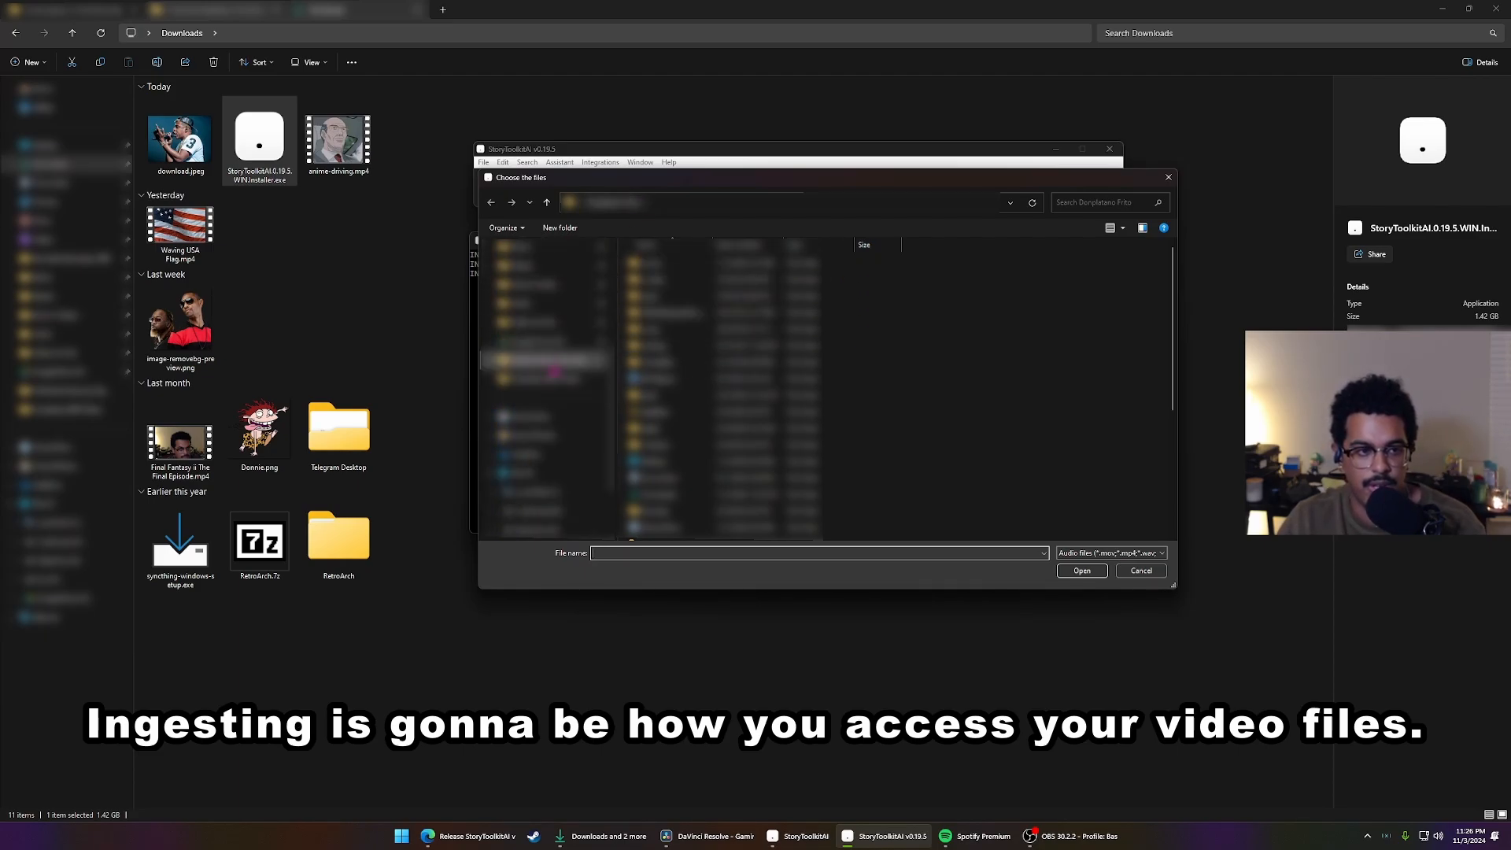
pyautogui.click(575, 381)
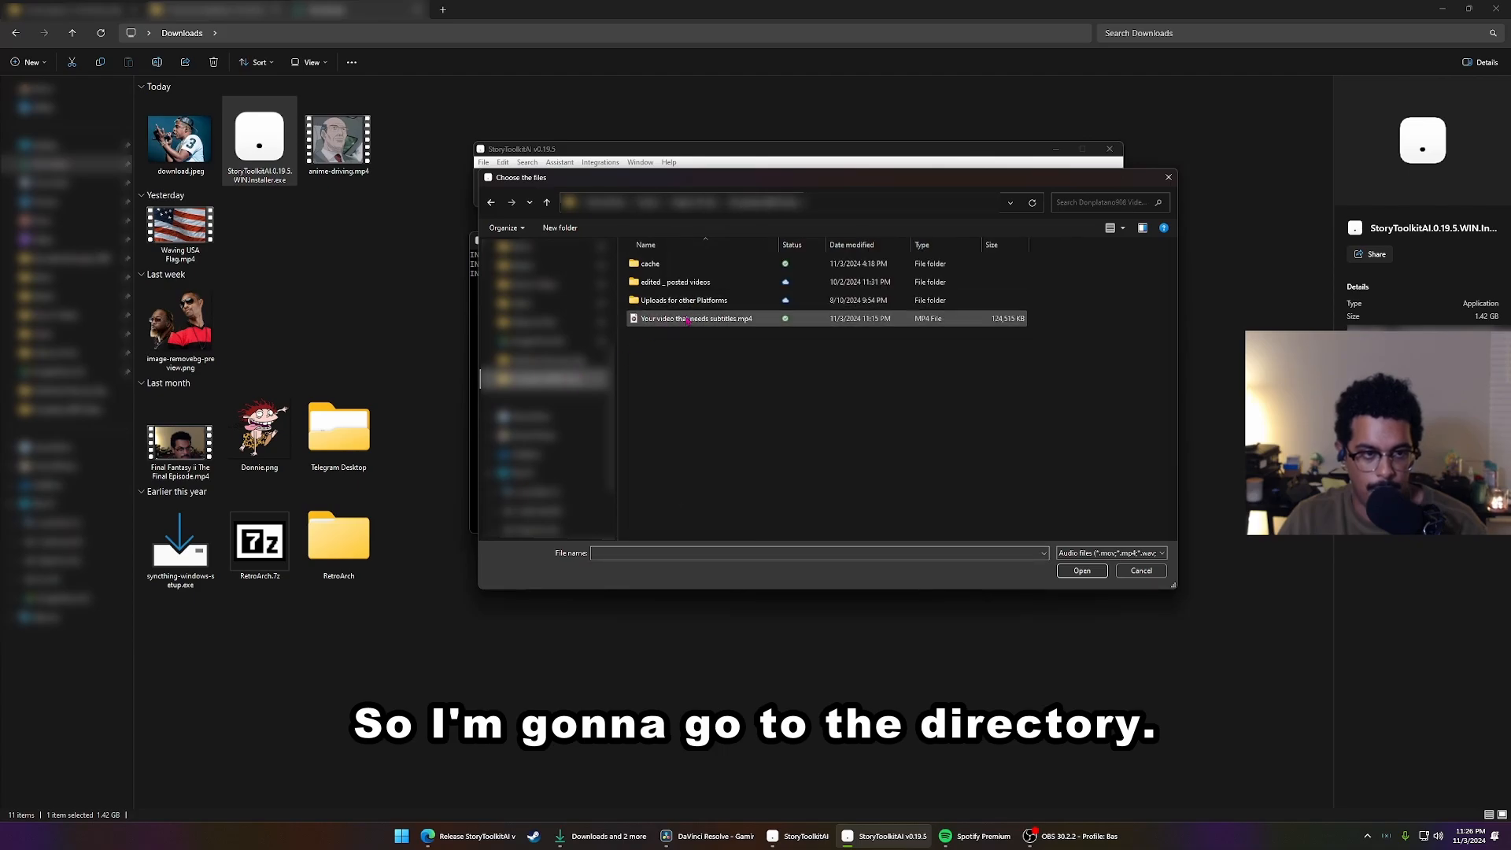
pyautogui.click(699, 318)
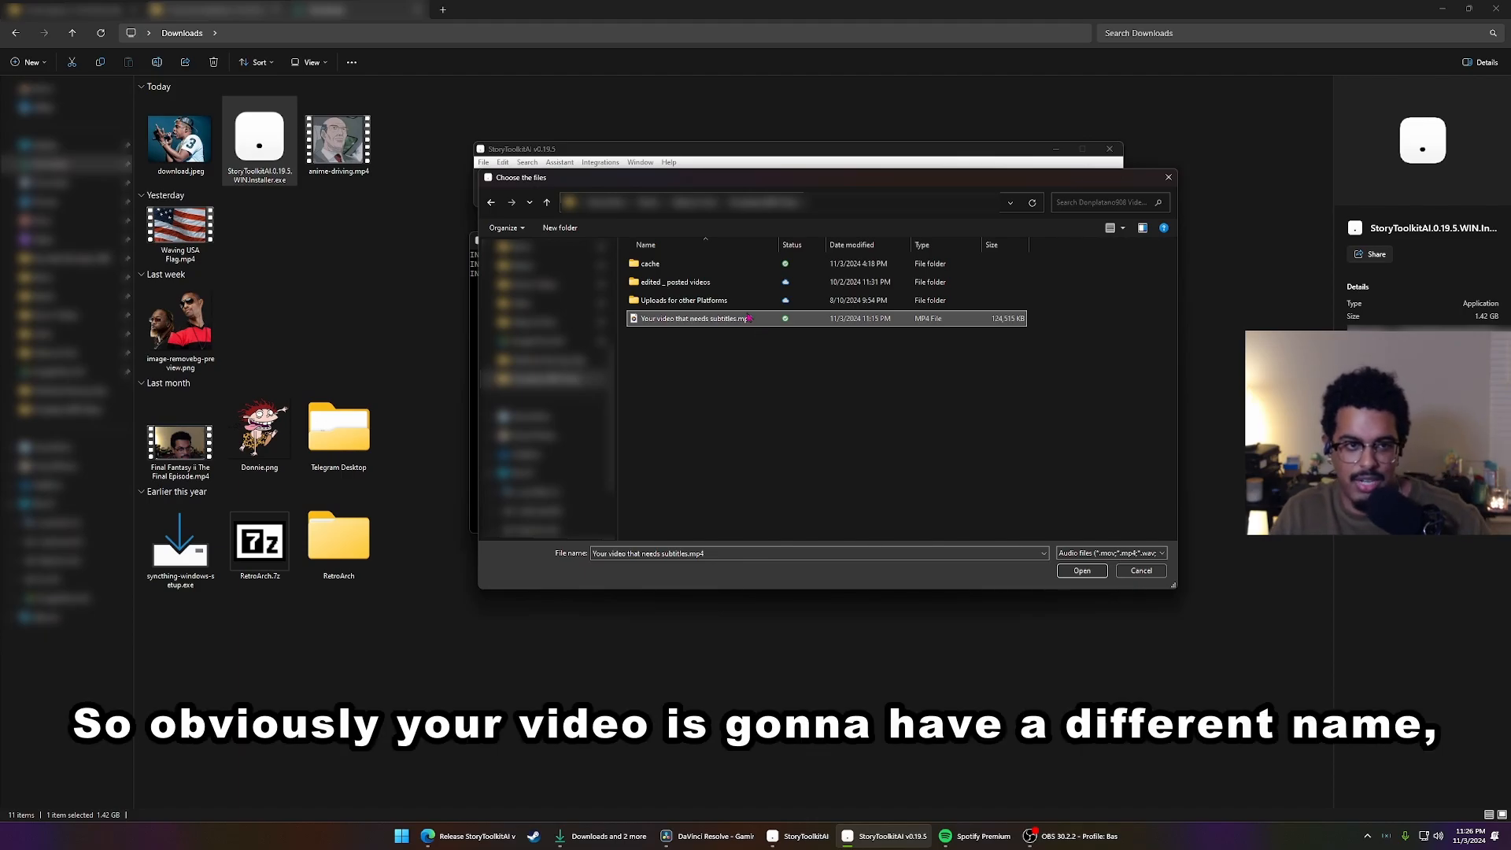
pyautogui.doubleClick(749, 318)
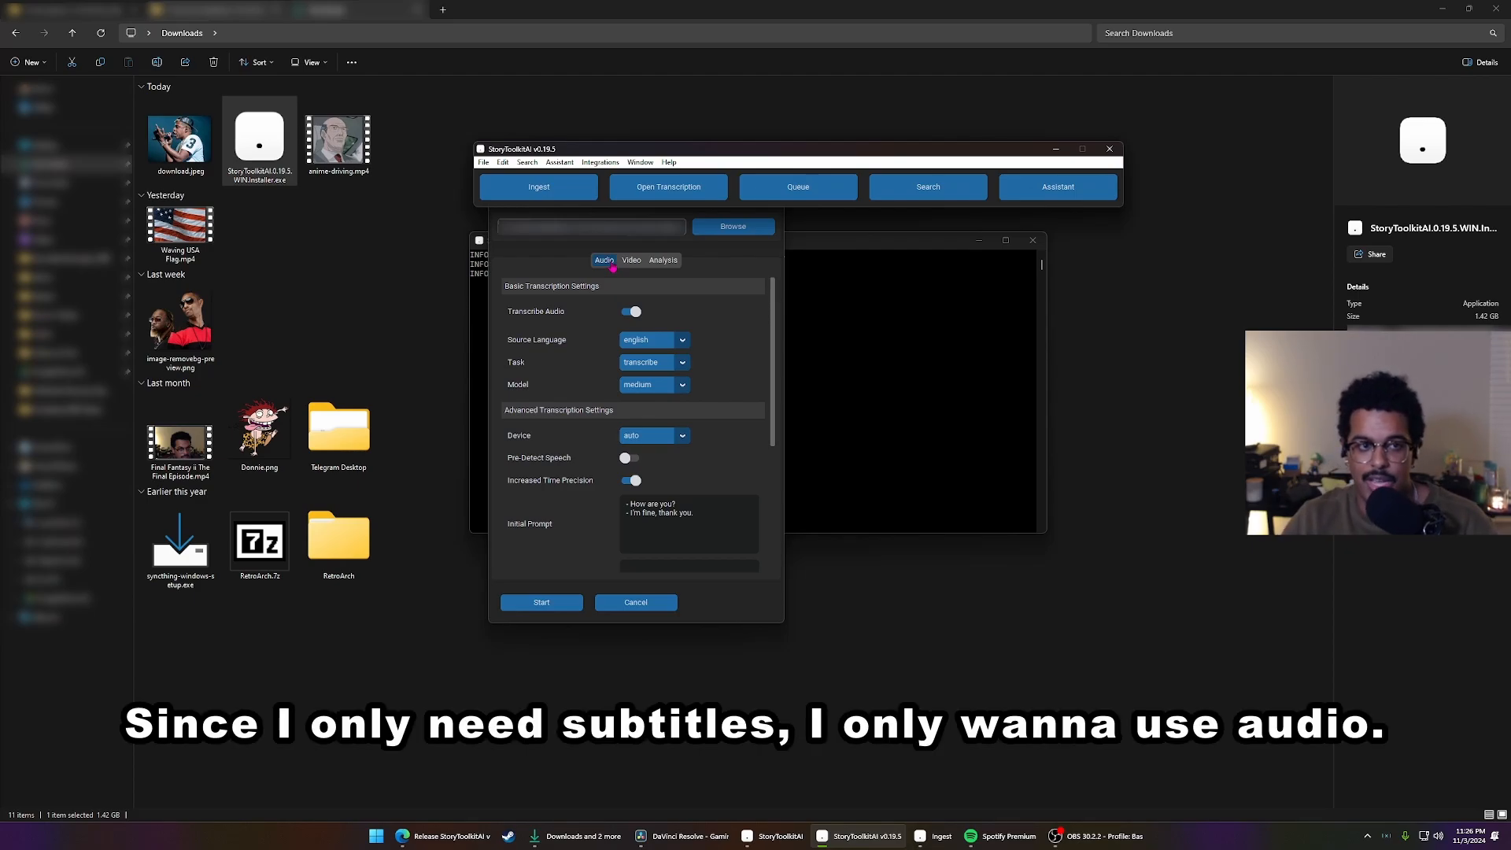
# Check the video indexing and speech analysis options of the ingest, ending on the audio transcription settings
pyautogui.click(612, 266)
pyautogui.click(631, 260)
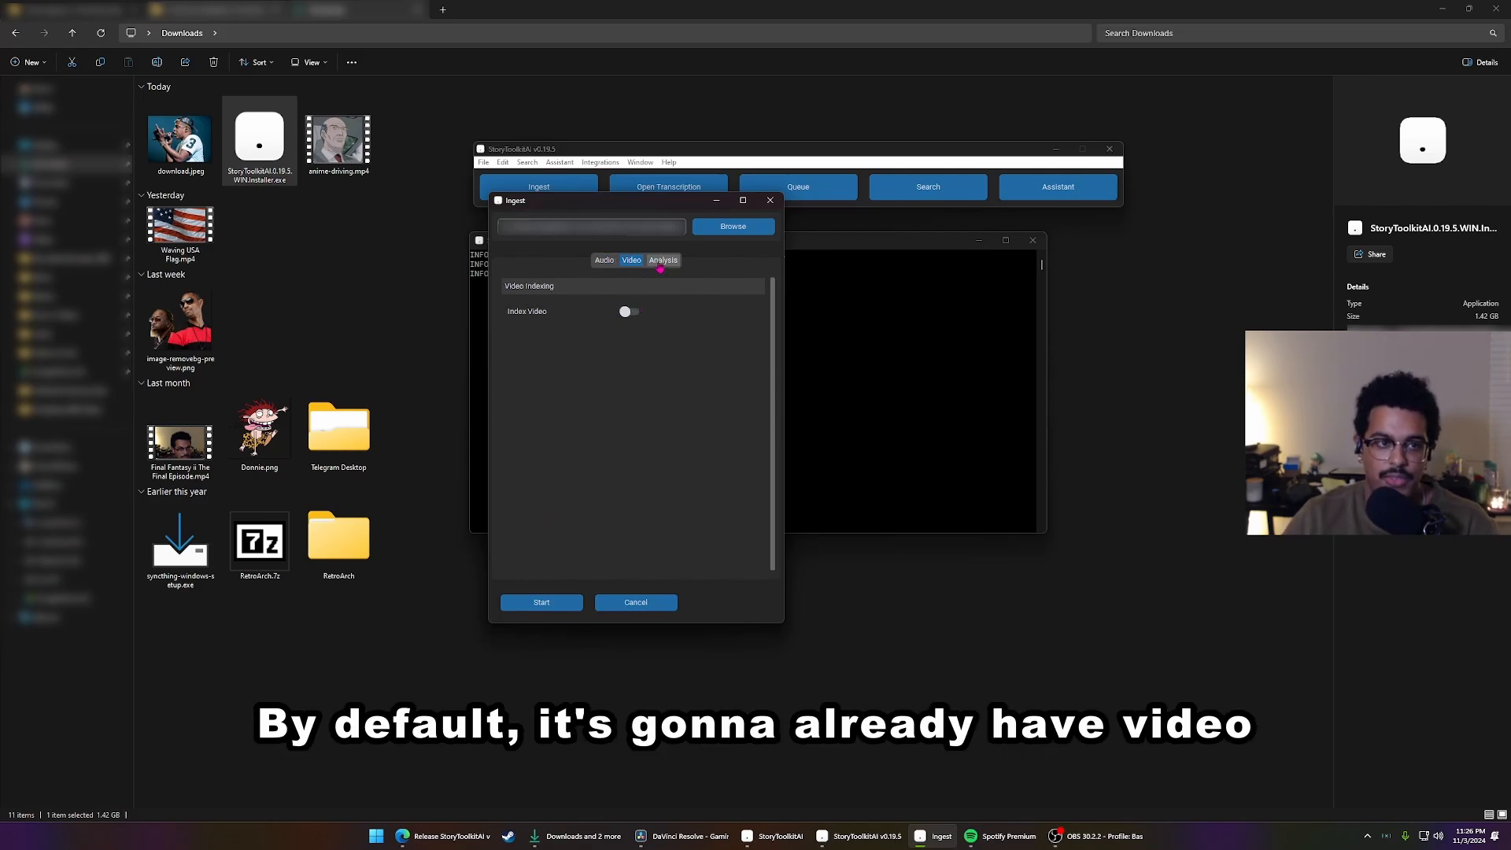
pyautogui.click(661, 261)
pyautogui.click(633, 266)
pyautogui.click(660, 263)
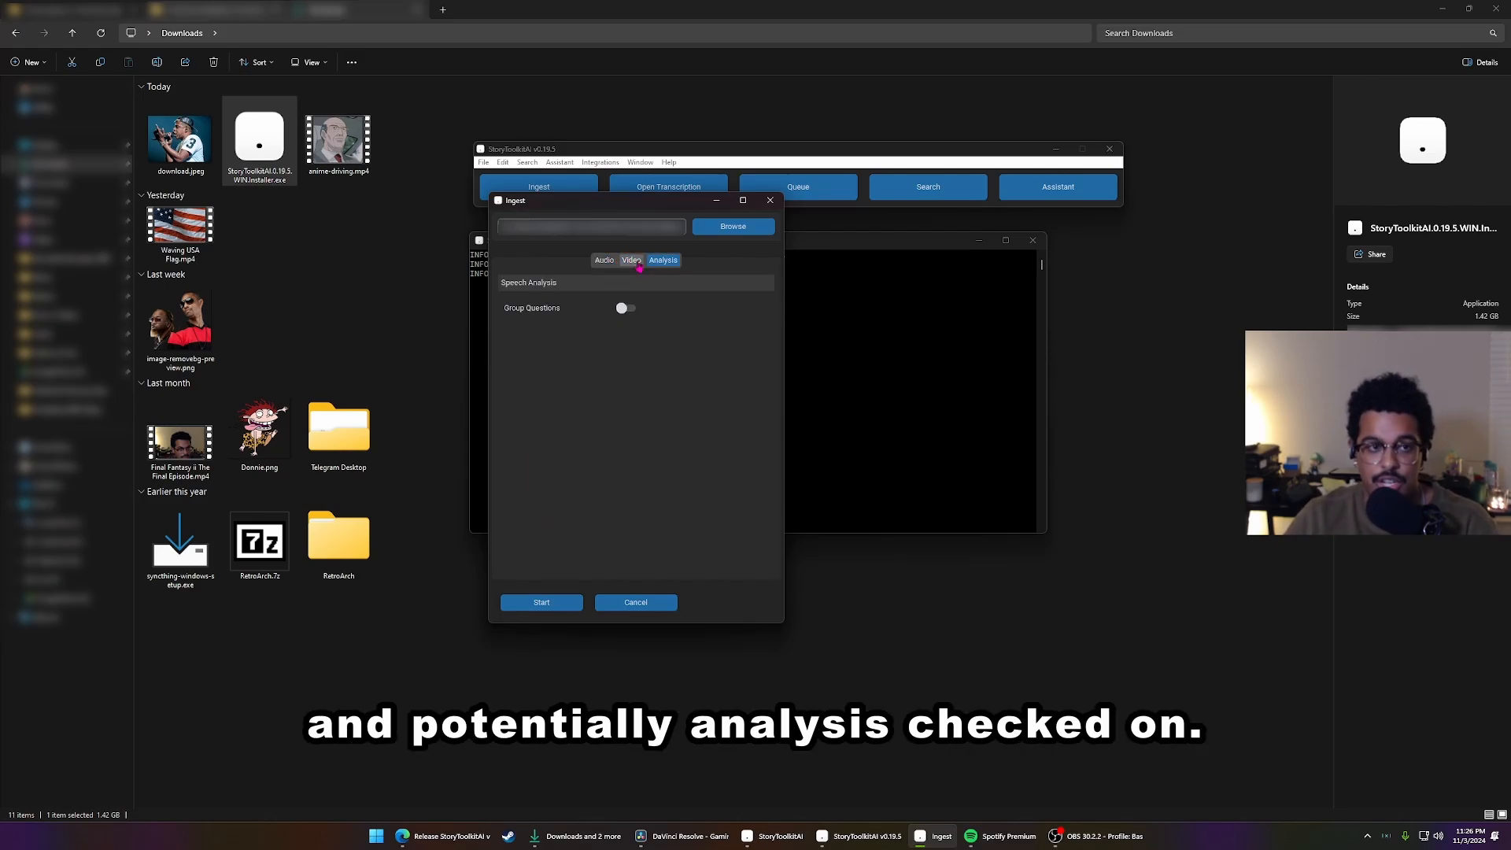
pyautogui.click(633, 262)
pyautogui.click(660, 263)
pyautogui.click(635, 262)
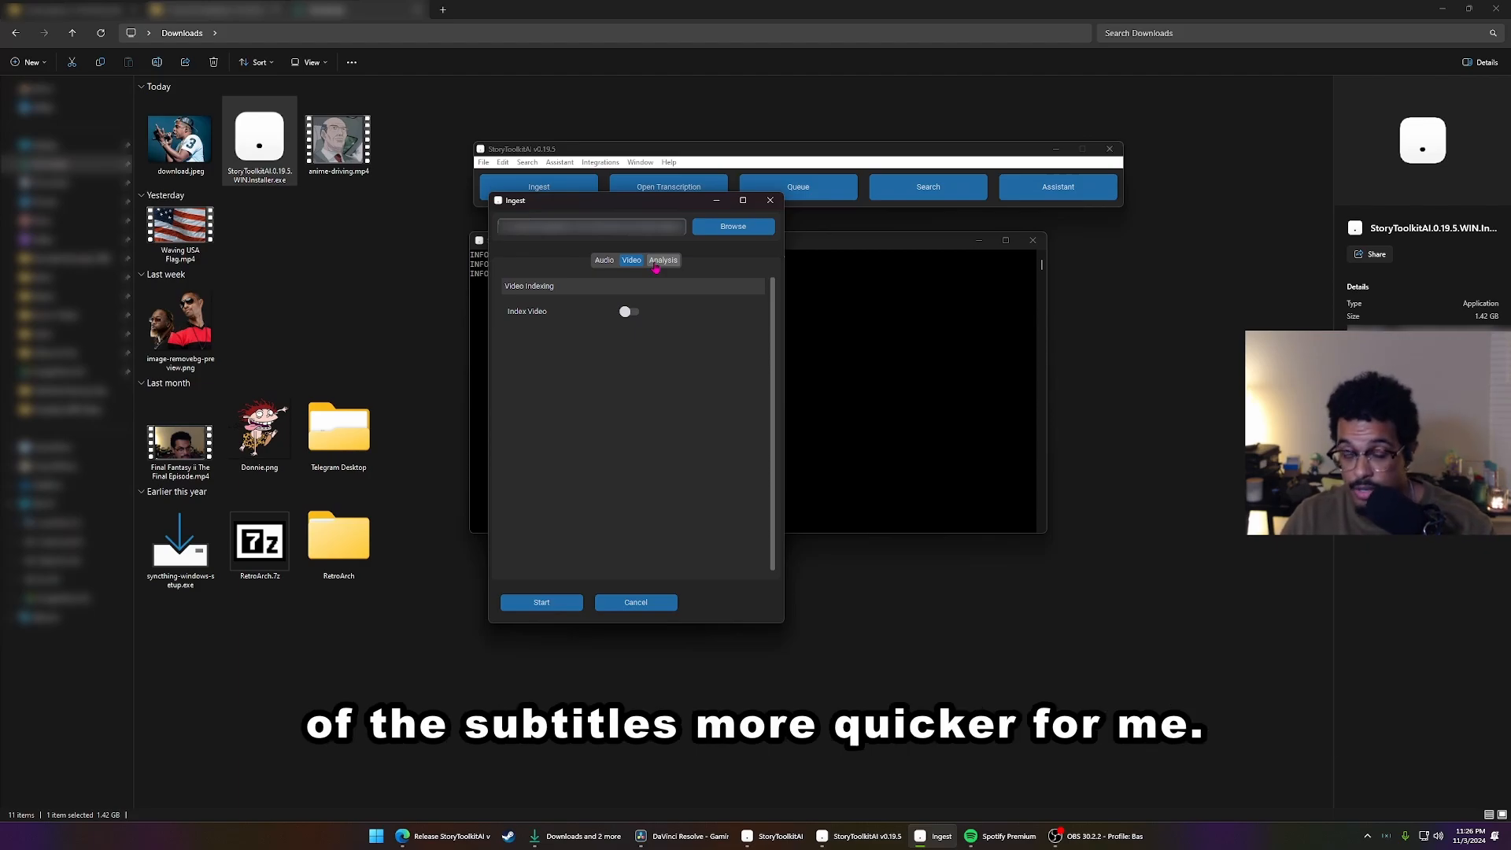
pyautogui.click(605, 260)
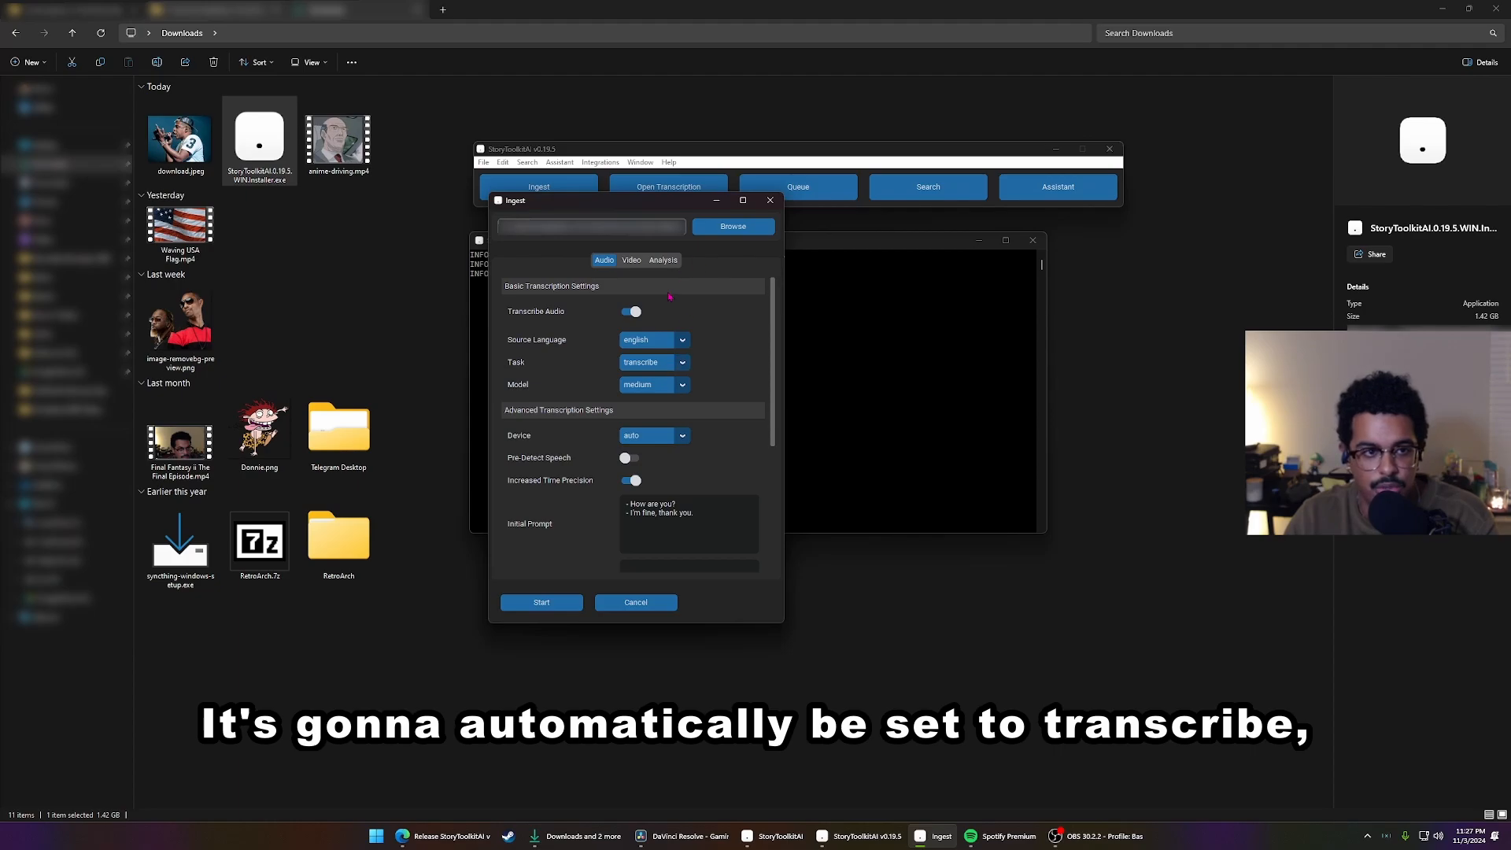
# Look through the available transcription tasks and source languages without changing either setting
pyautogui.click(645, 367)
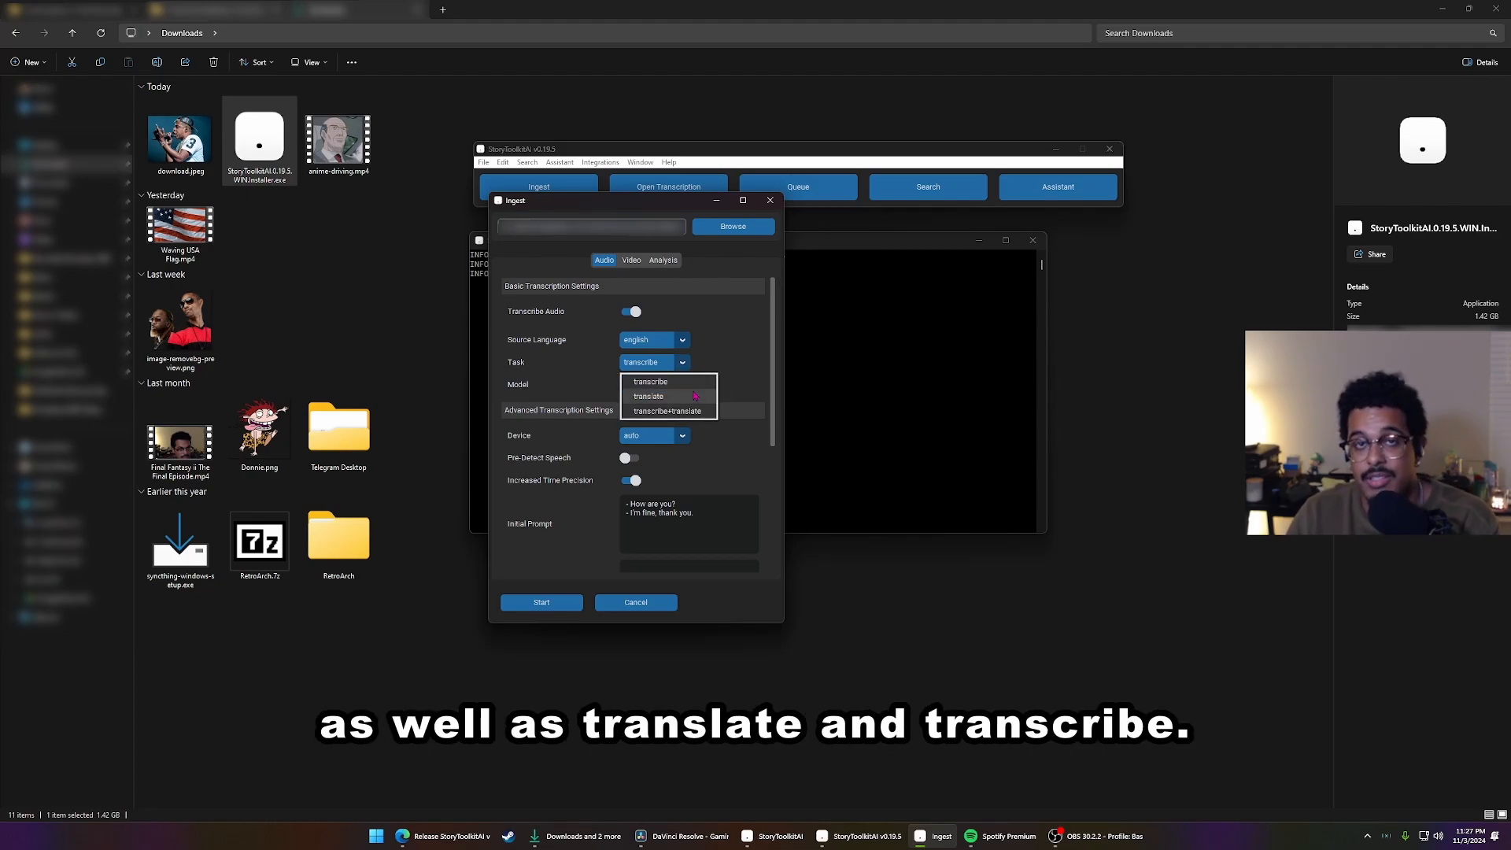
pyautogui.click(720, 341)
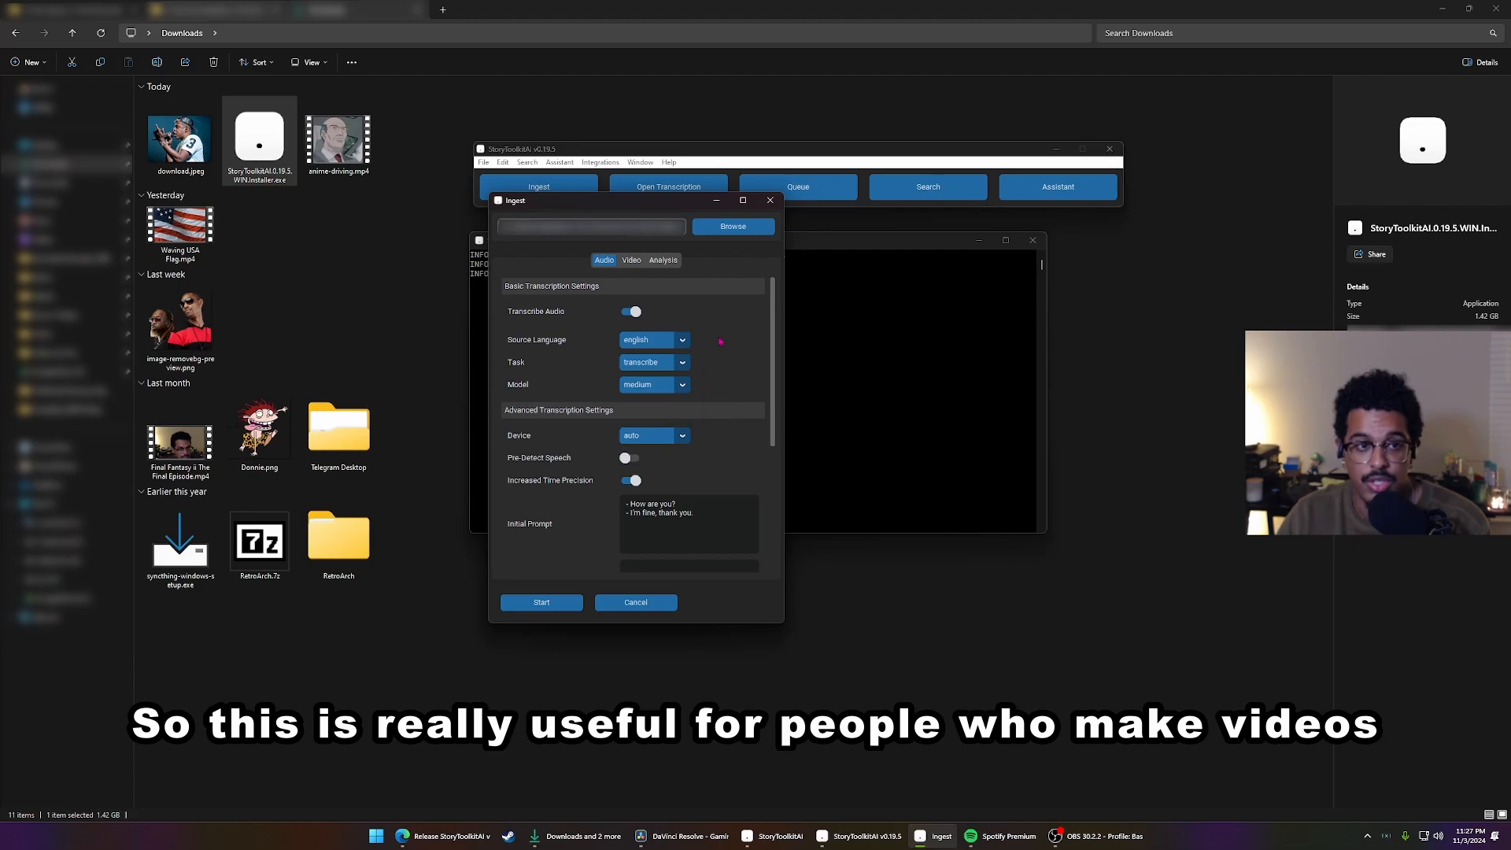
pyautogui.click(656, 344)
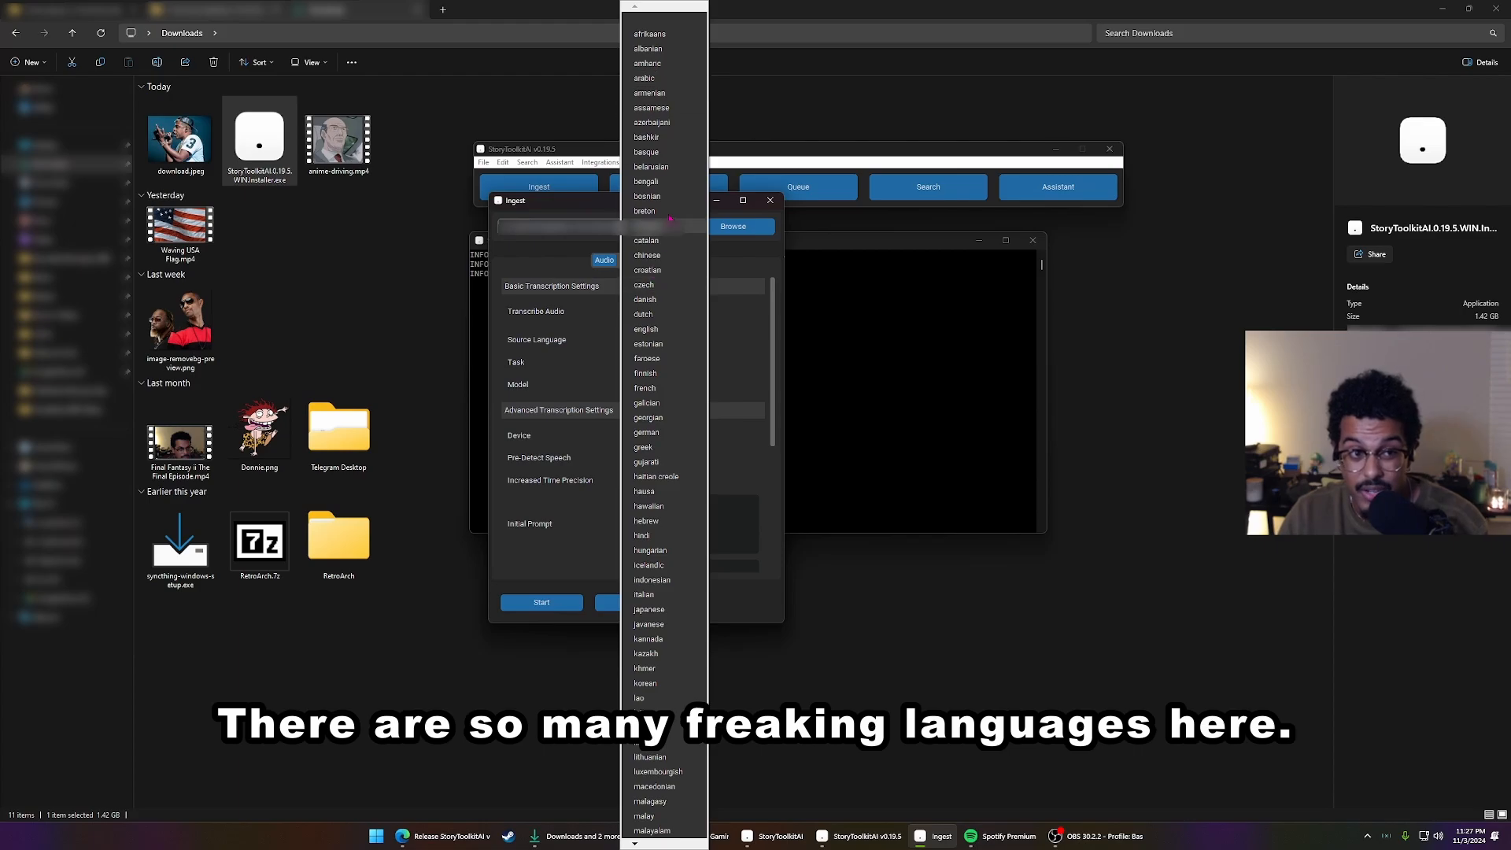
pyautogui.moveTo(669, 846)
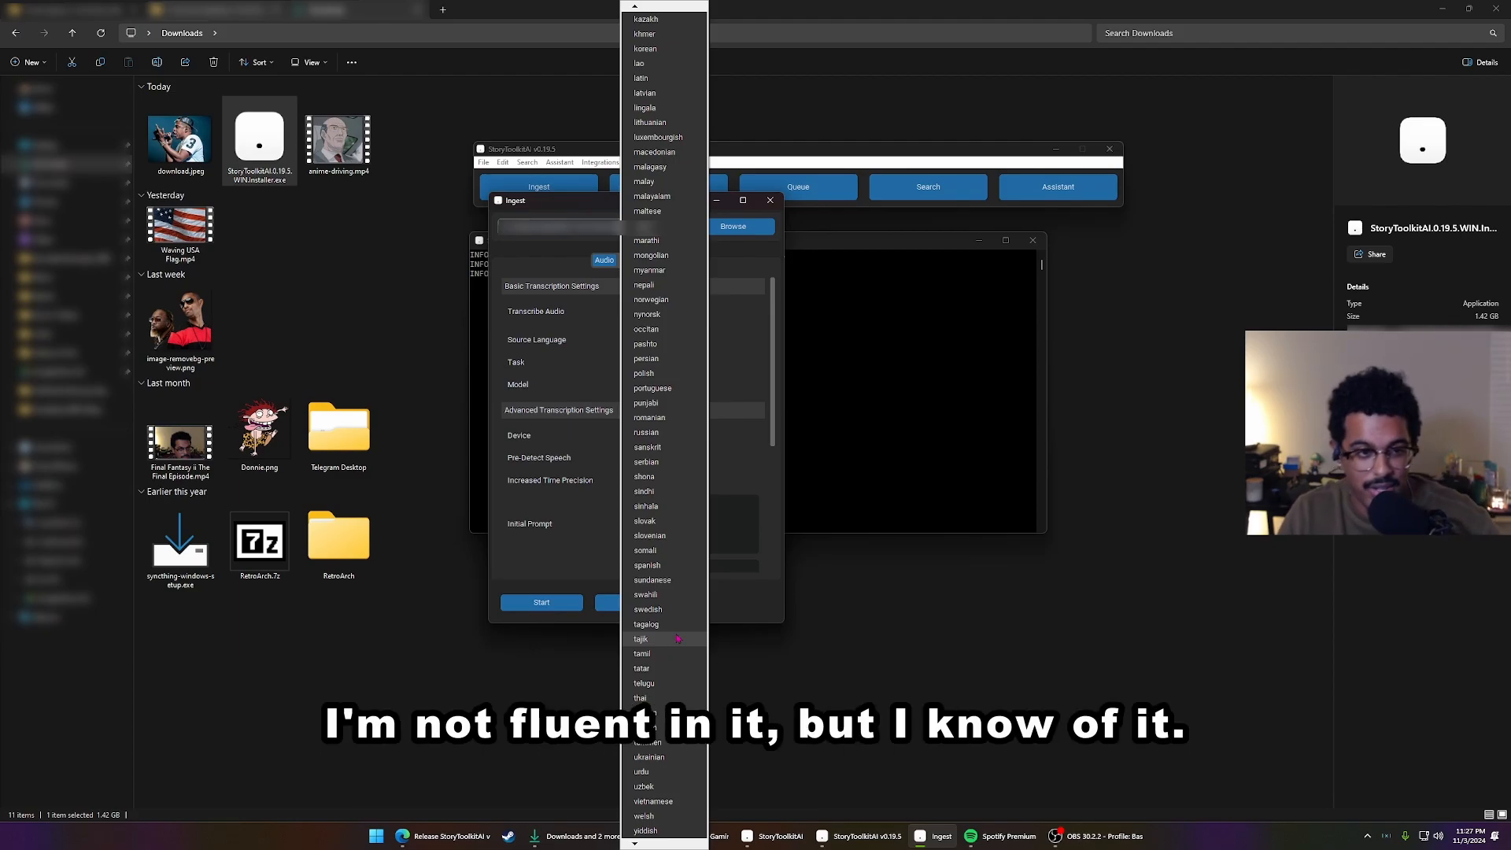
pyautogui.click(645, 844)
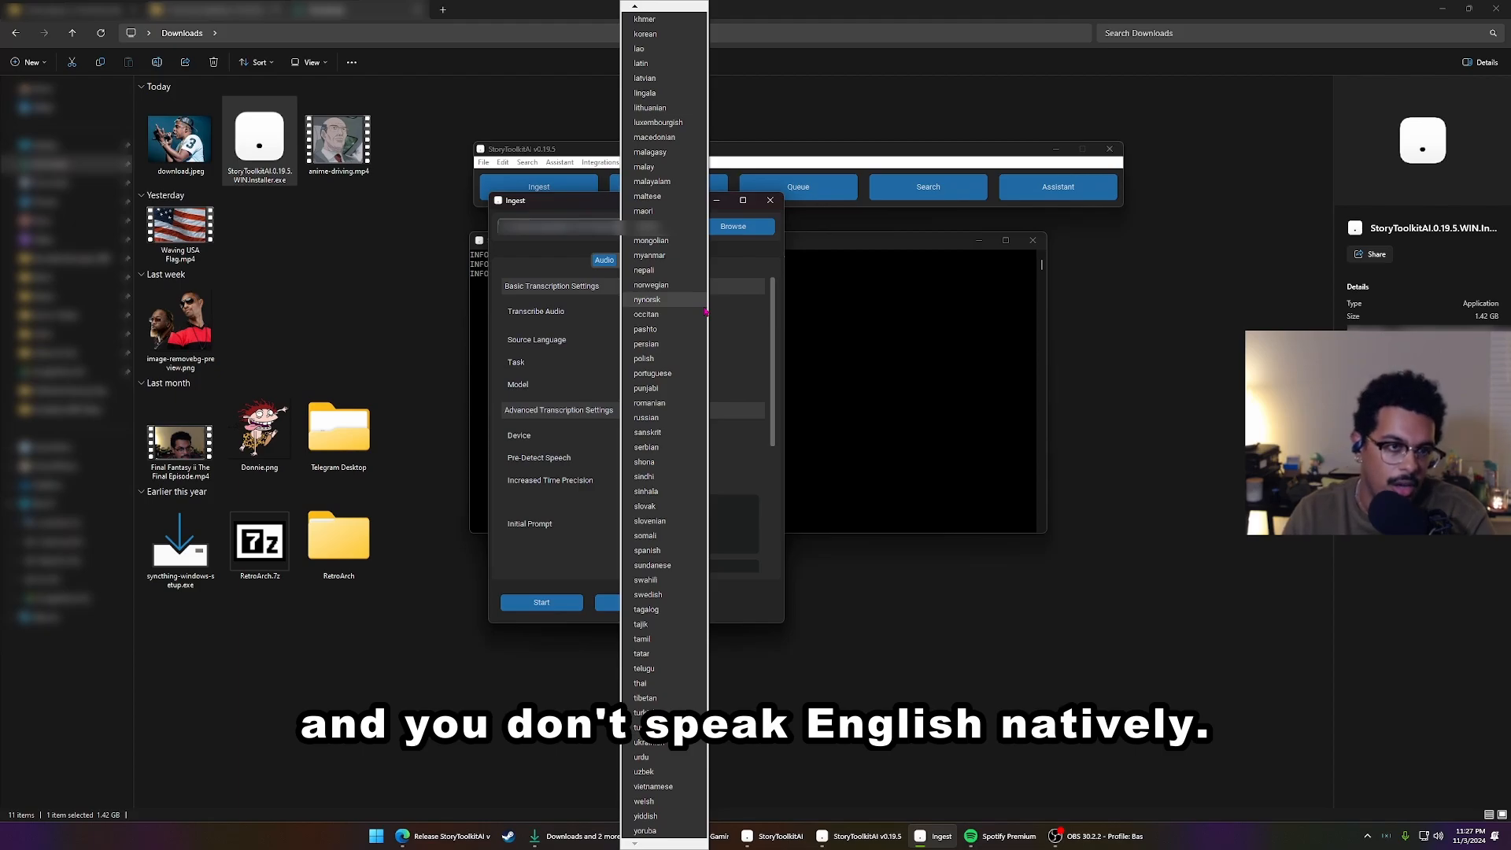
pyautogui.click(738, 325)
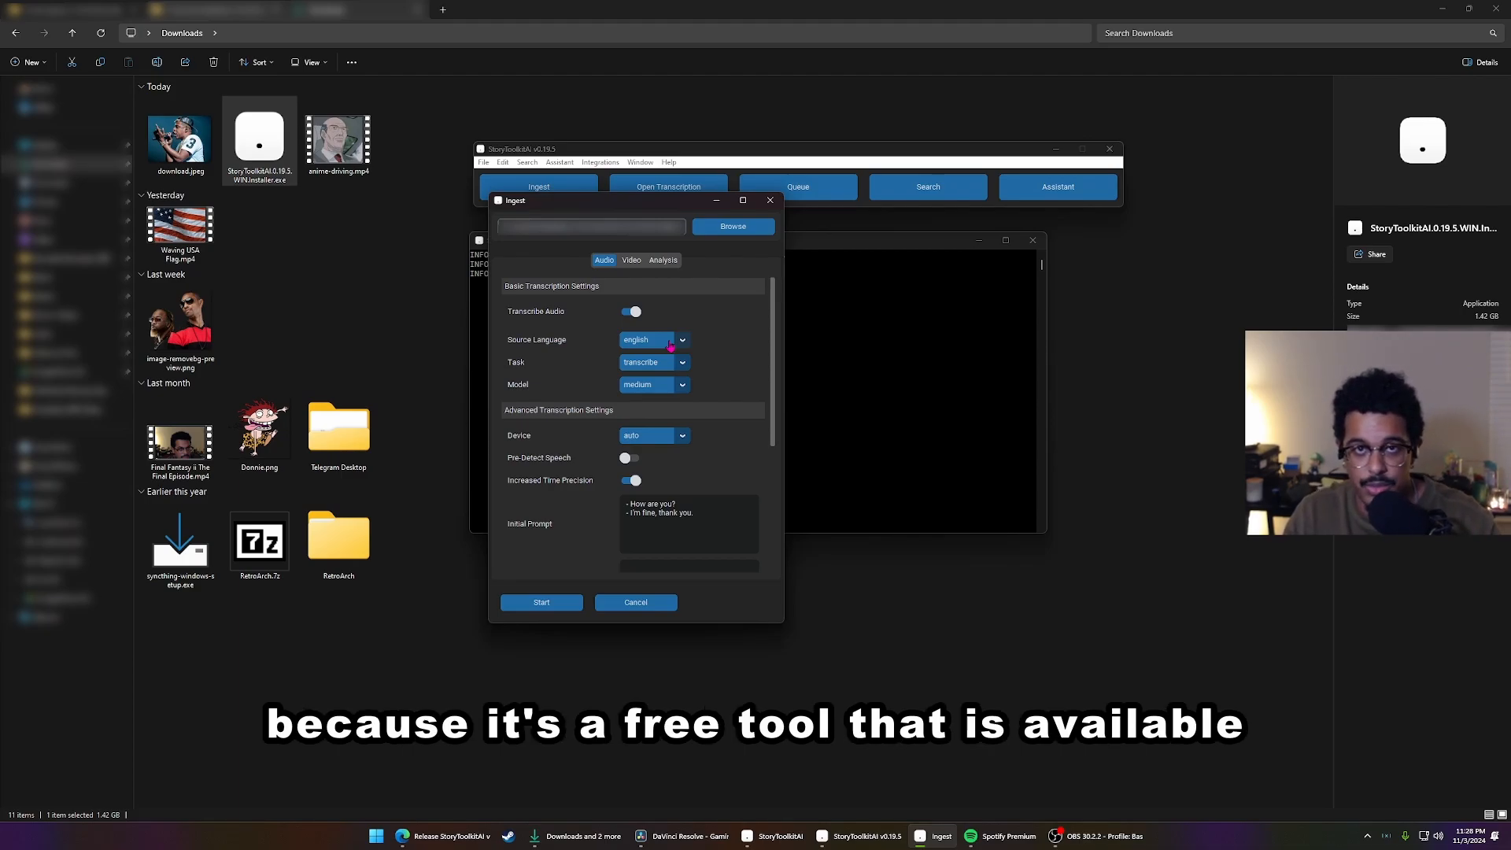
# Examine the processing device choices in the advanced transcription settings, leaving the device on auto
pyautogui.scroll(-1, 642, 375)
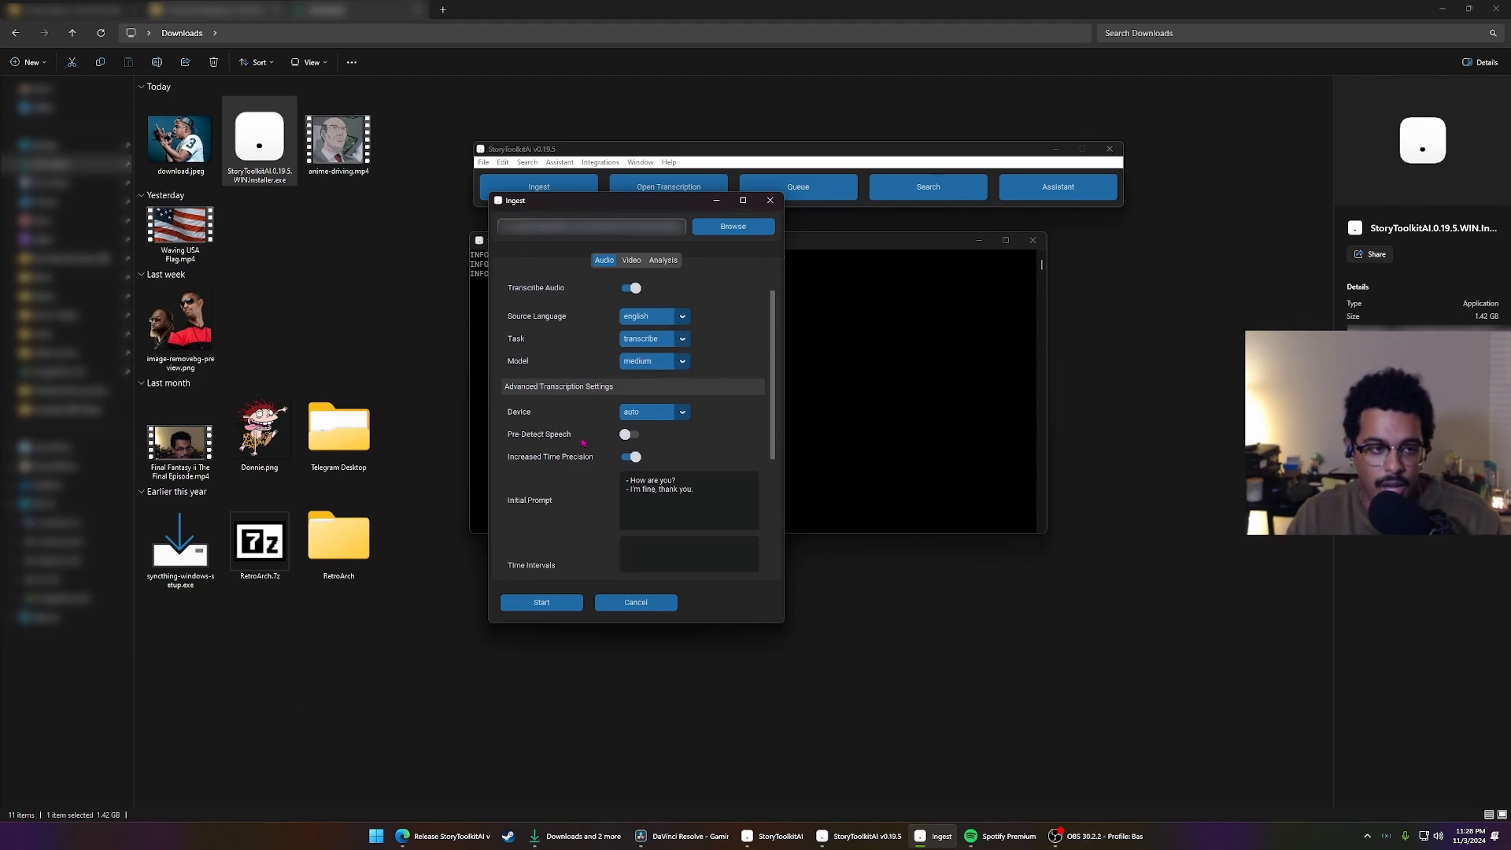
pyautogui.click(644, 412)
pyautogui.click(642, 401)
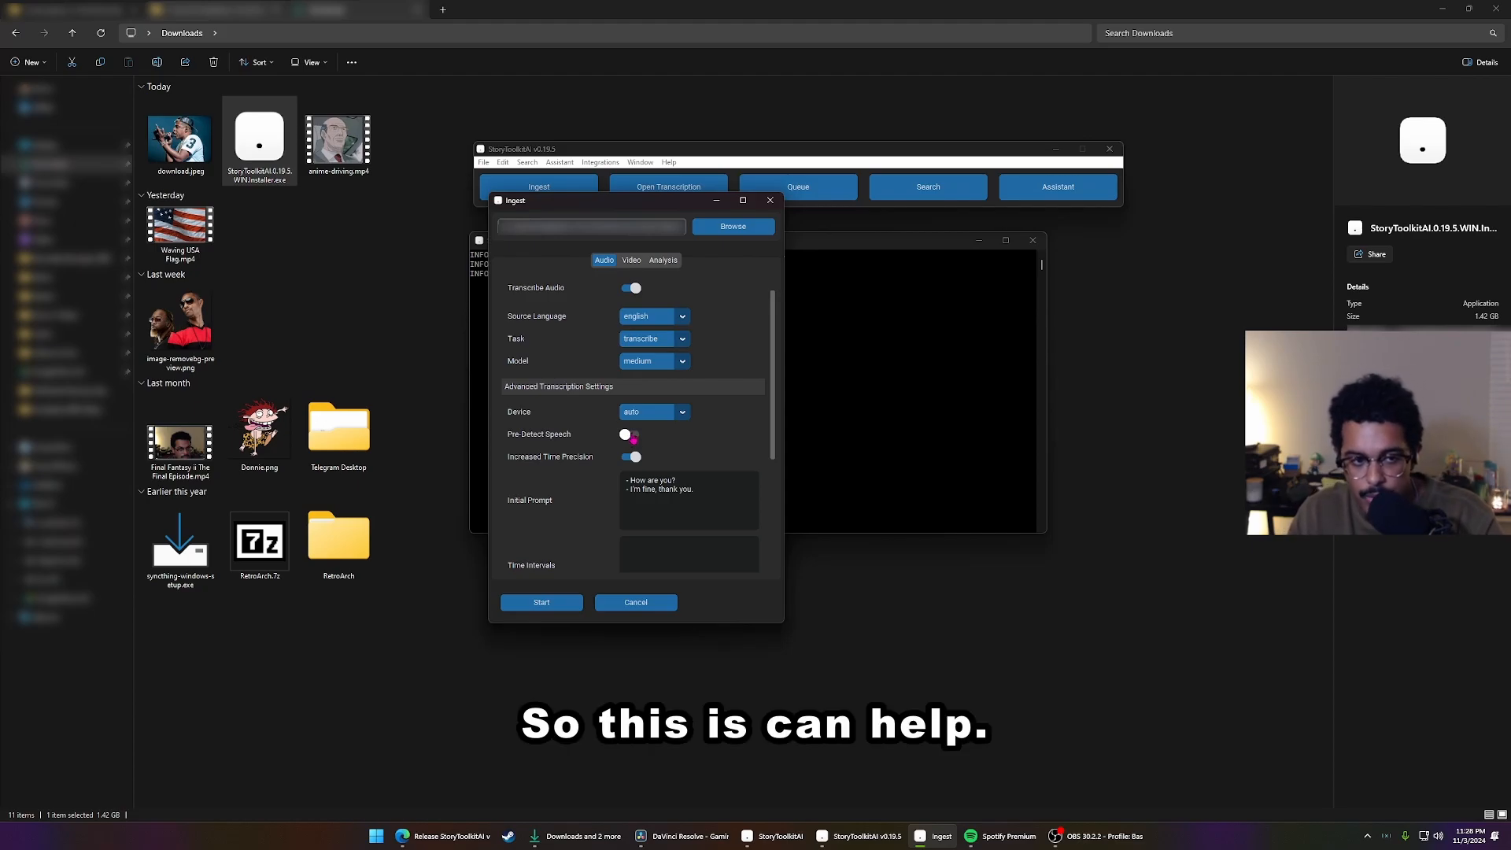
# Set the transcription post-processing to split lines at 3 words
pyautogui.scroll(-2, 633, 439)
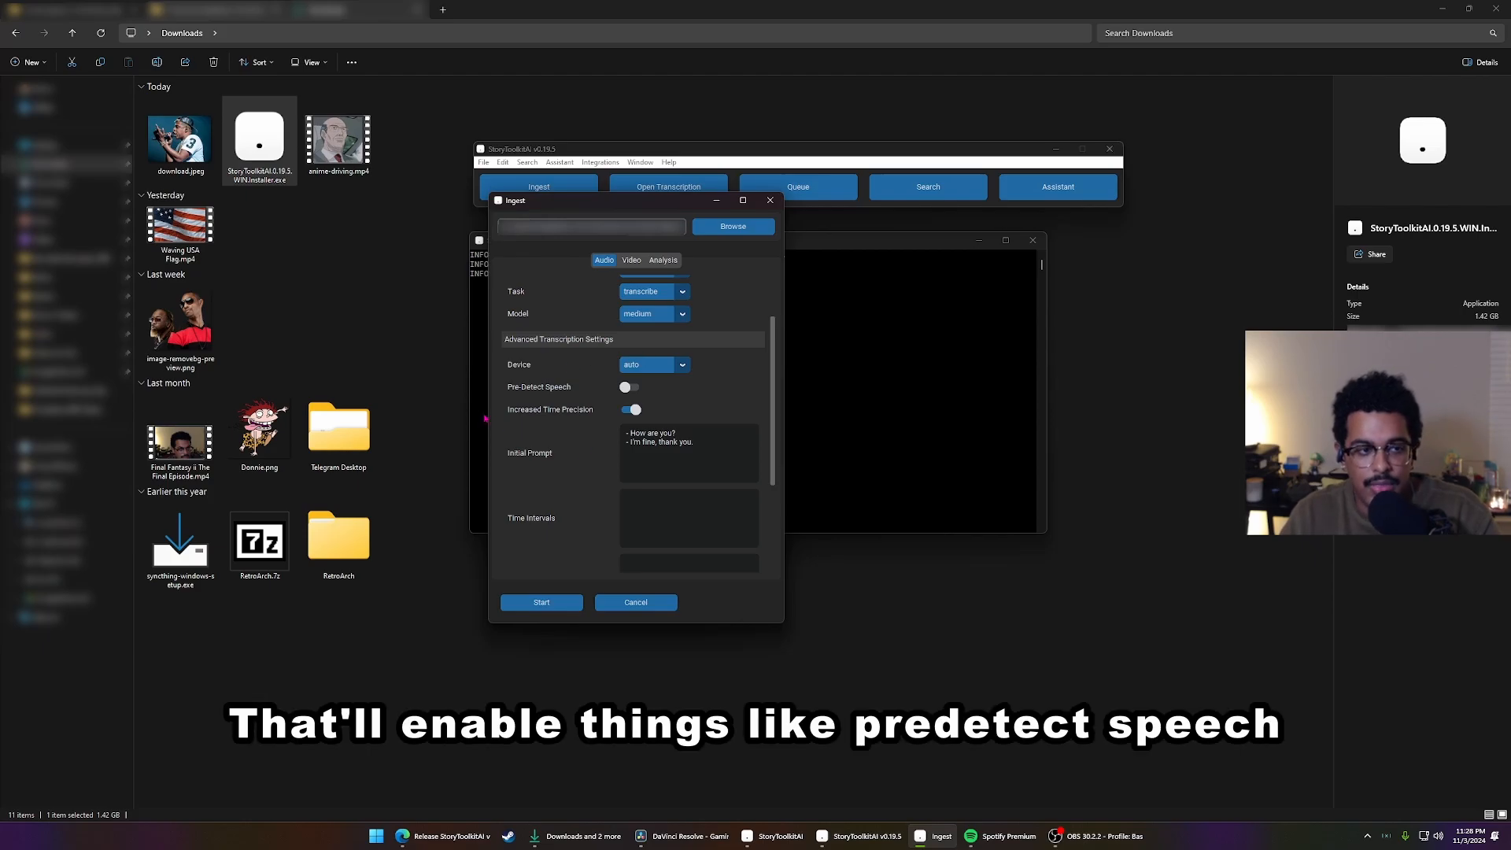
pyautogui.scroll(-4, 607, 381)
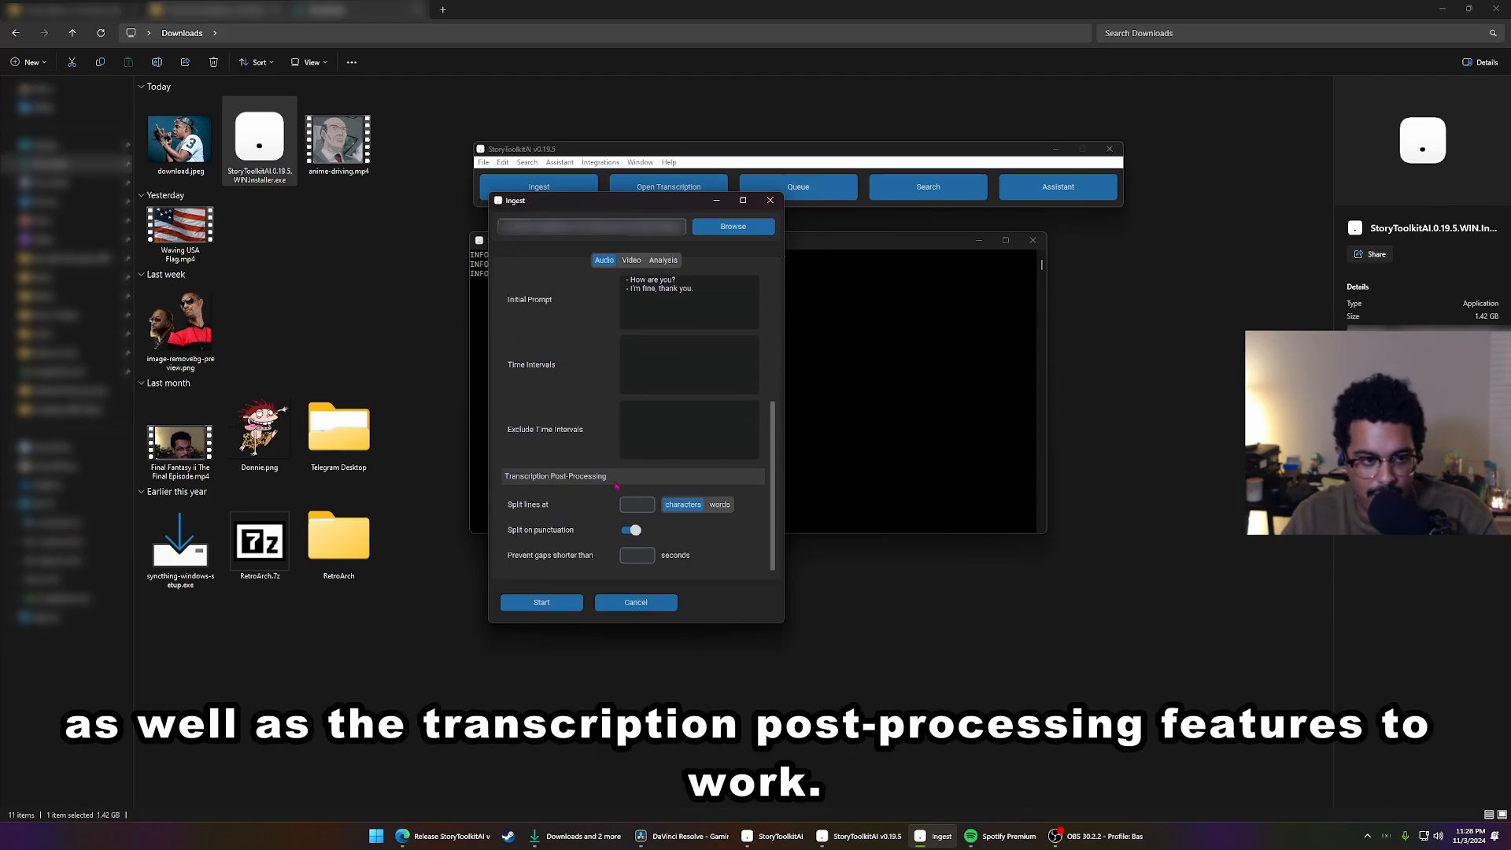
pyautogui.click(724, 504)
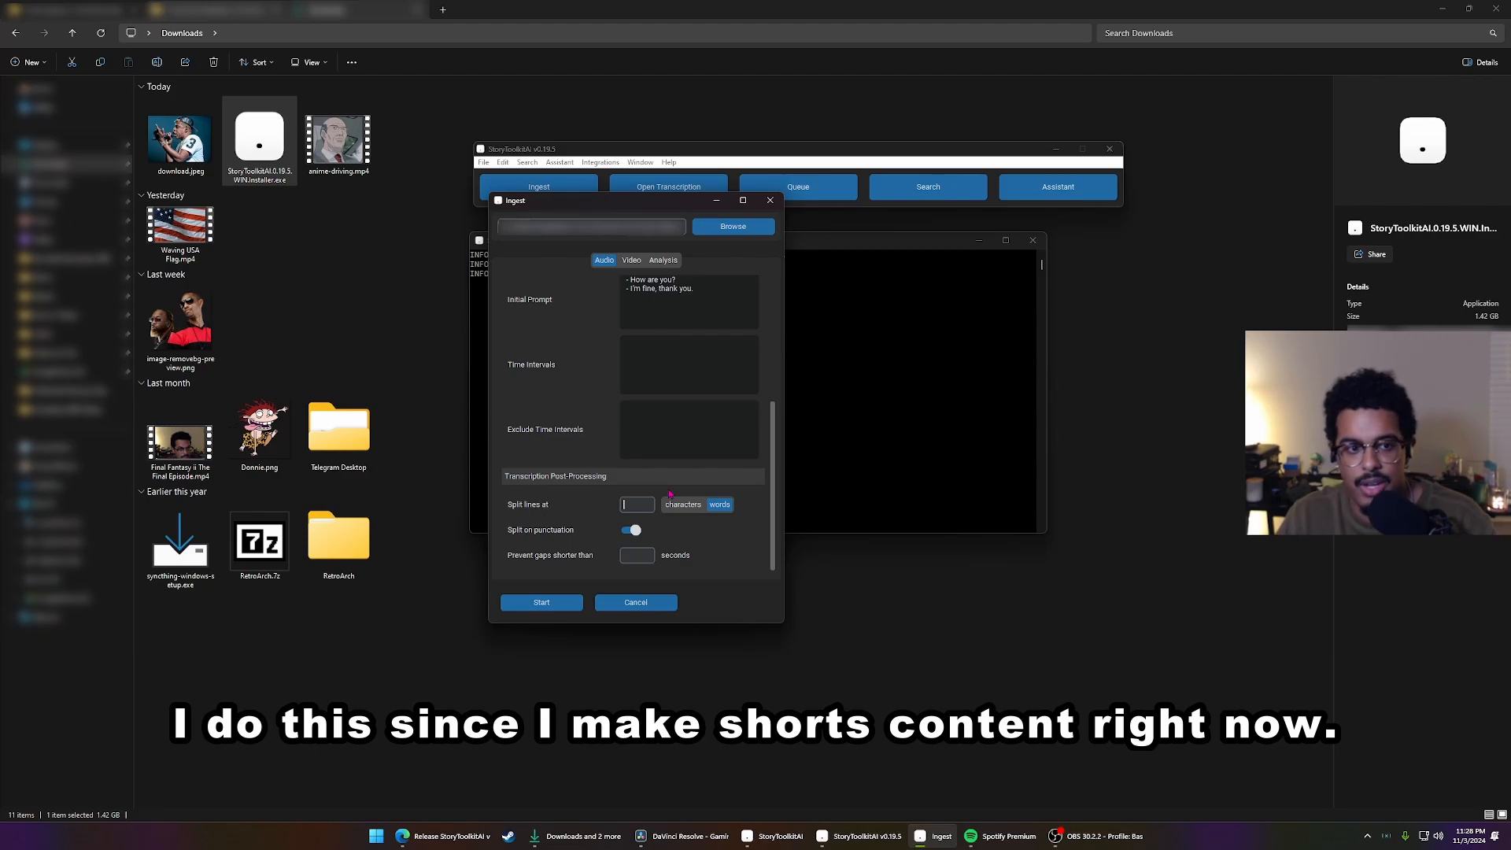
pyautogui.write('3')
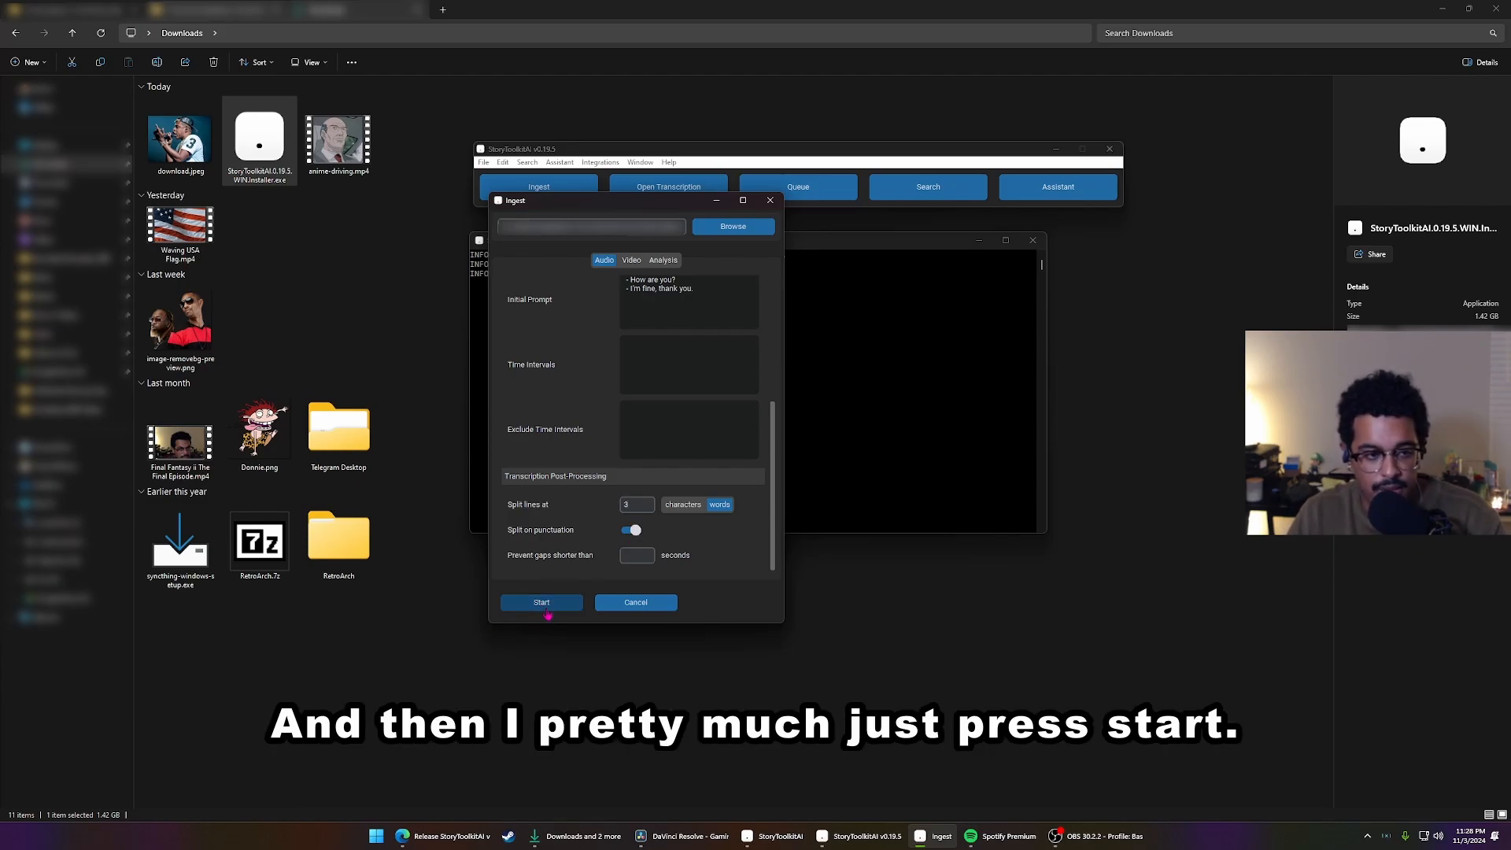
# Review the audio transcription settings once more and start transcribing the ingested video
pyautogui.scroll(5, 590, 482)
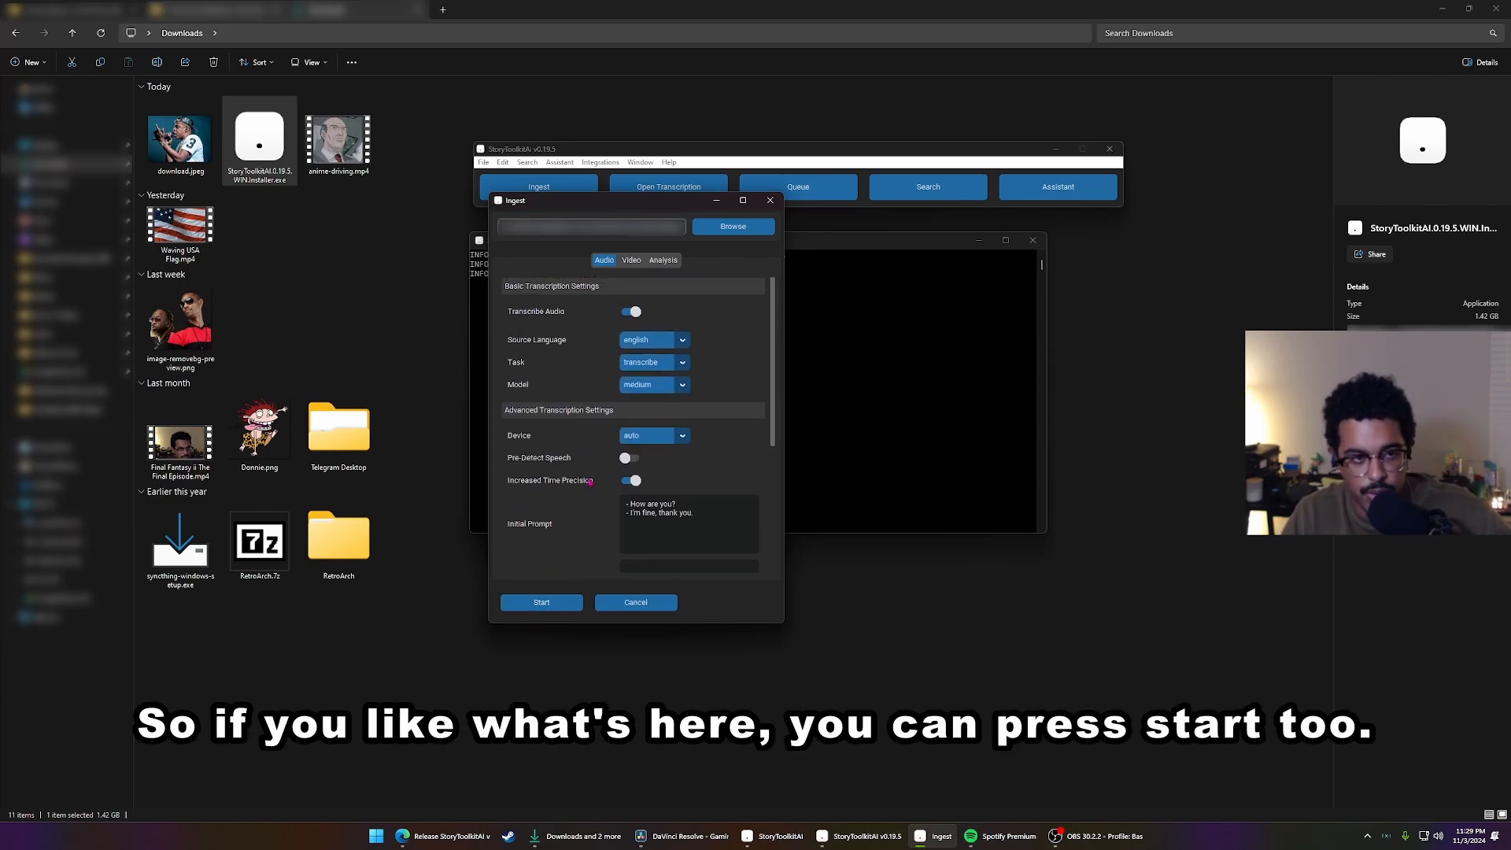
pyautogui.scroll(-5, 590, 468)
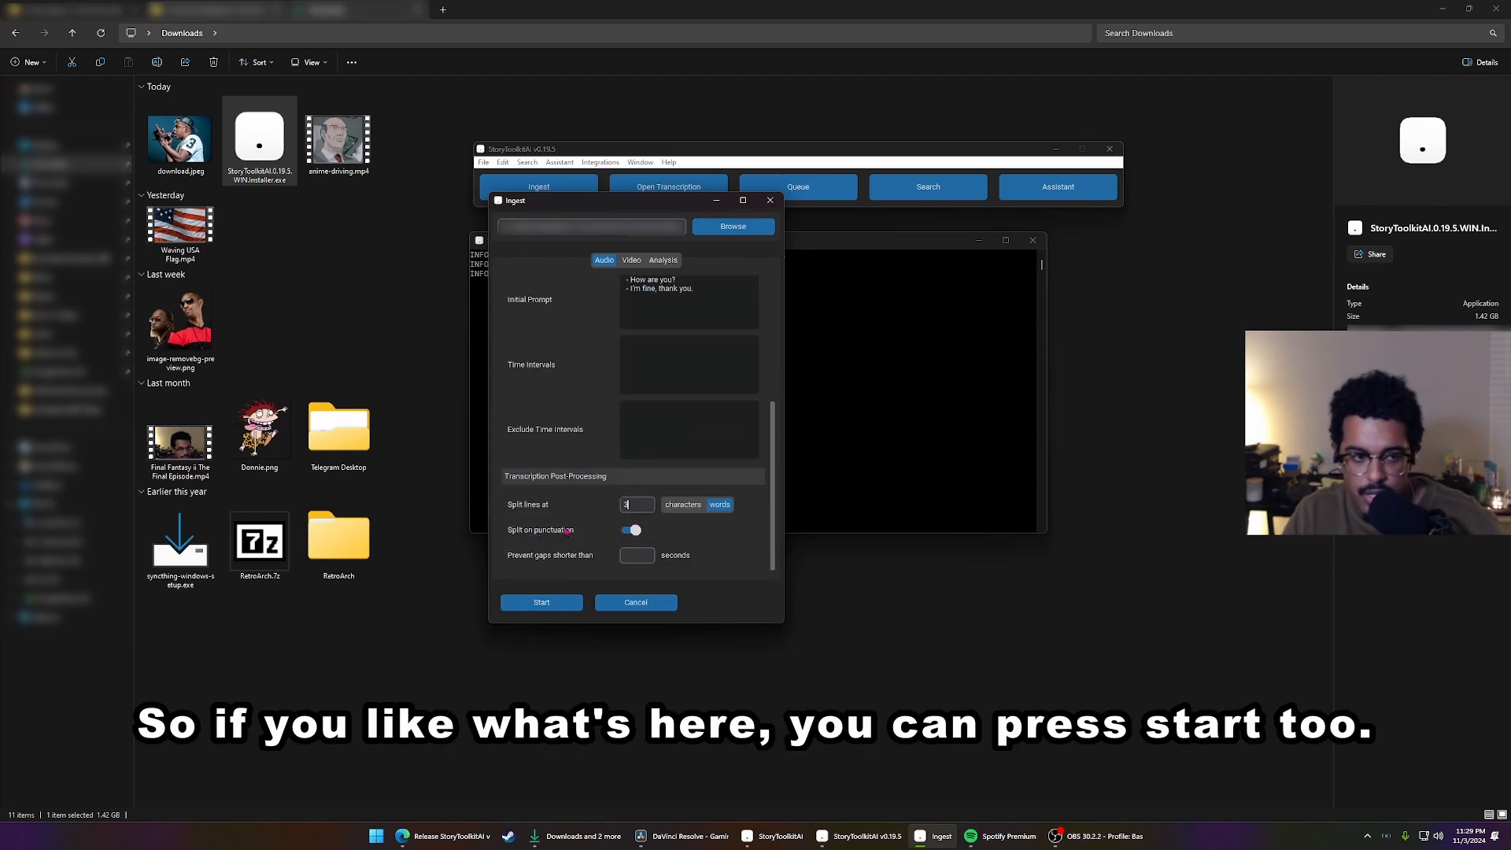
pyautogui.click(551, 603)
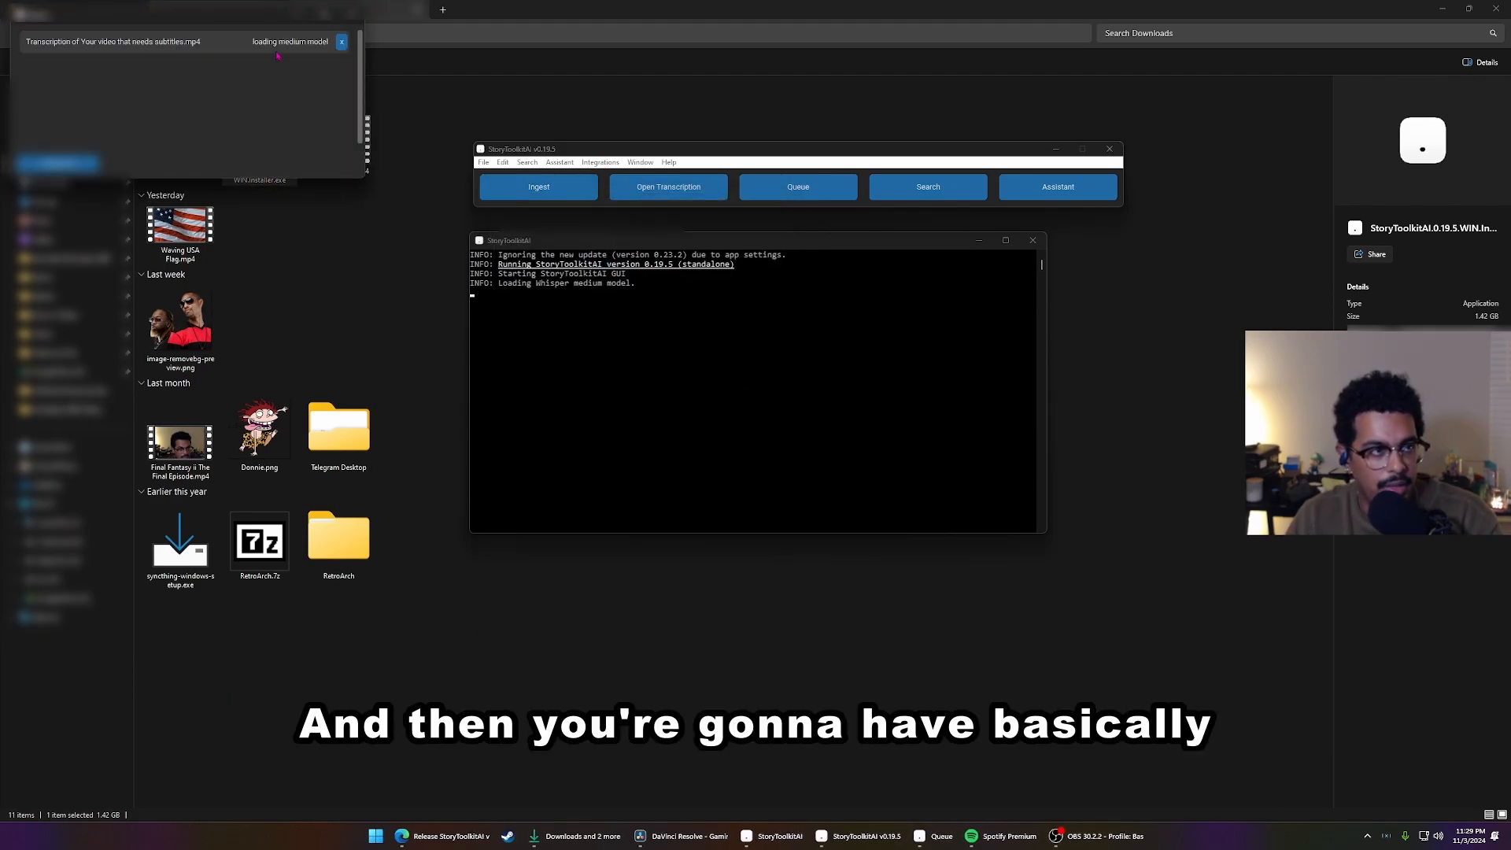
# Move the transcription queue window below the console and examine the timestamped lines transcribed from the video
pyautogui.moveTo(226, 36); pyautogui.dragTo(692, 573)
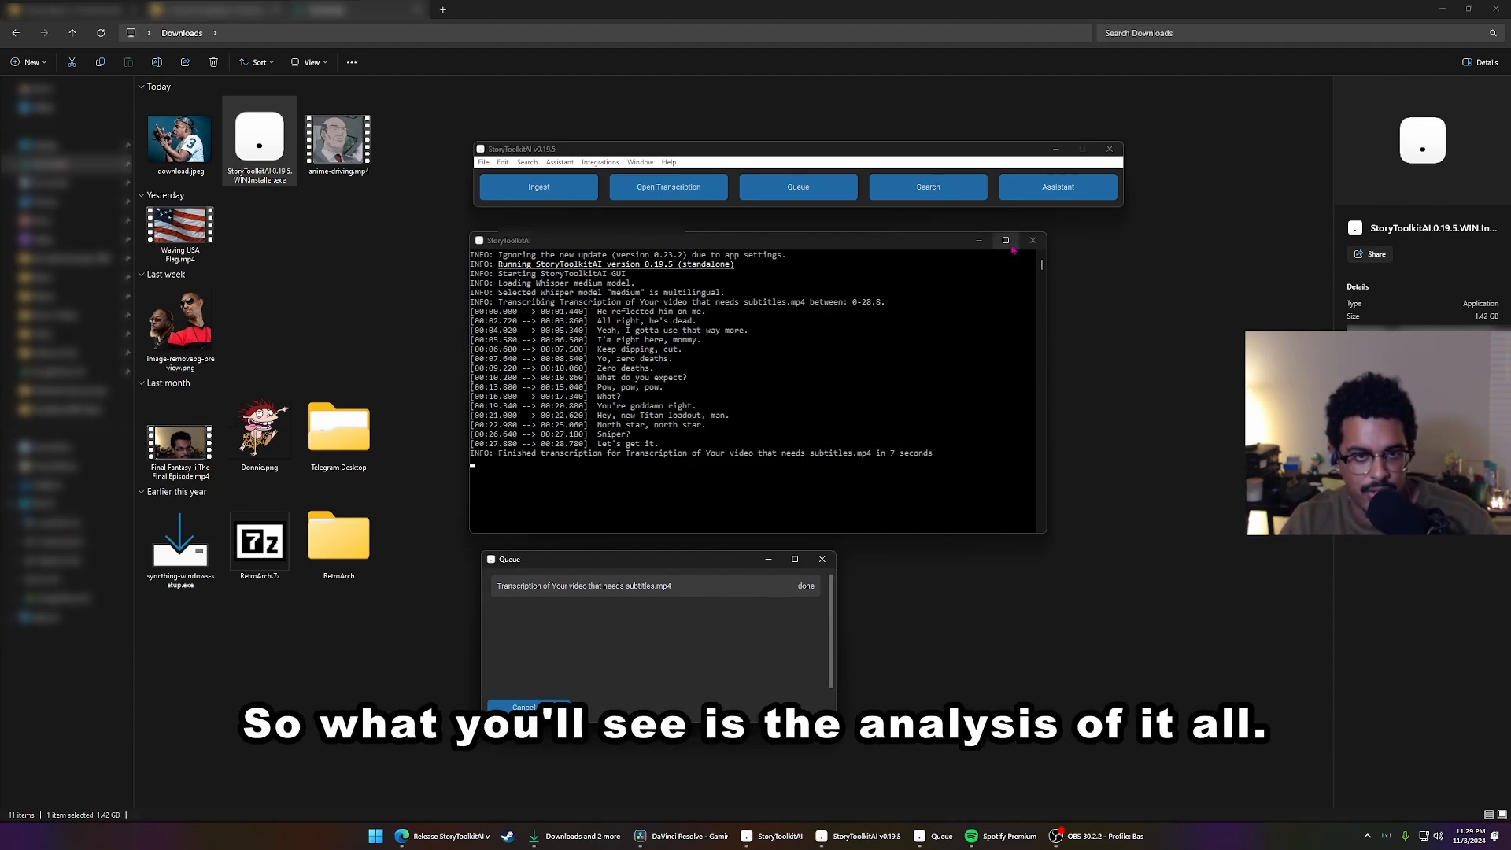
pyautogui.click(655, 364)
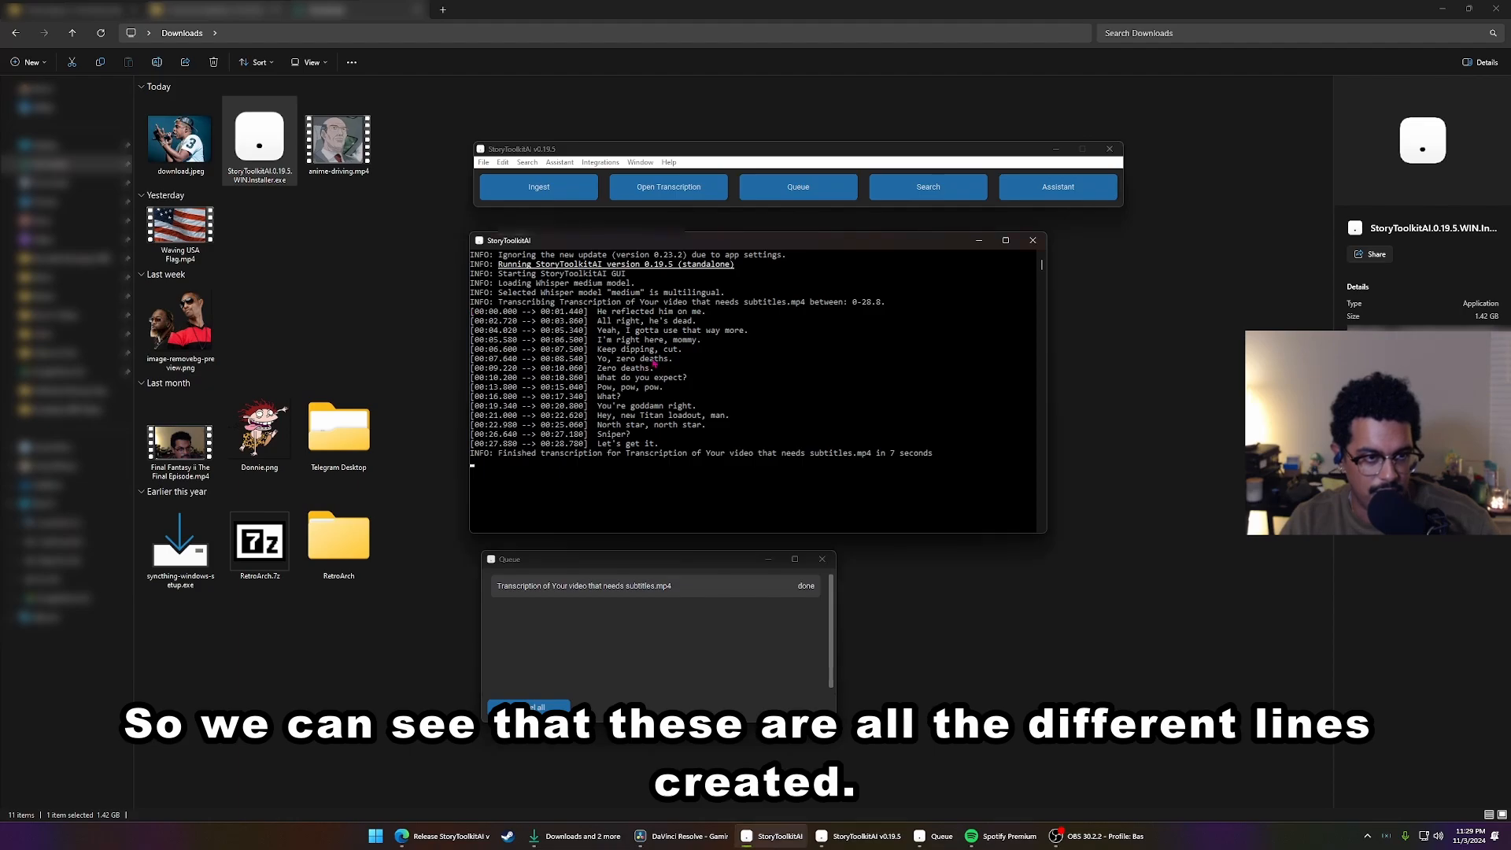
pyautogui.moveTo(708, 313); pyautogui.dragTo(681, 321)
pyautogui.click(680, 321)
pyautogui.click(687, 442)
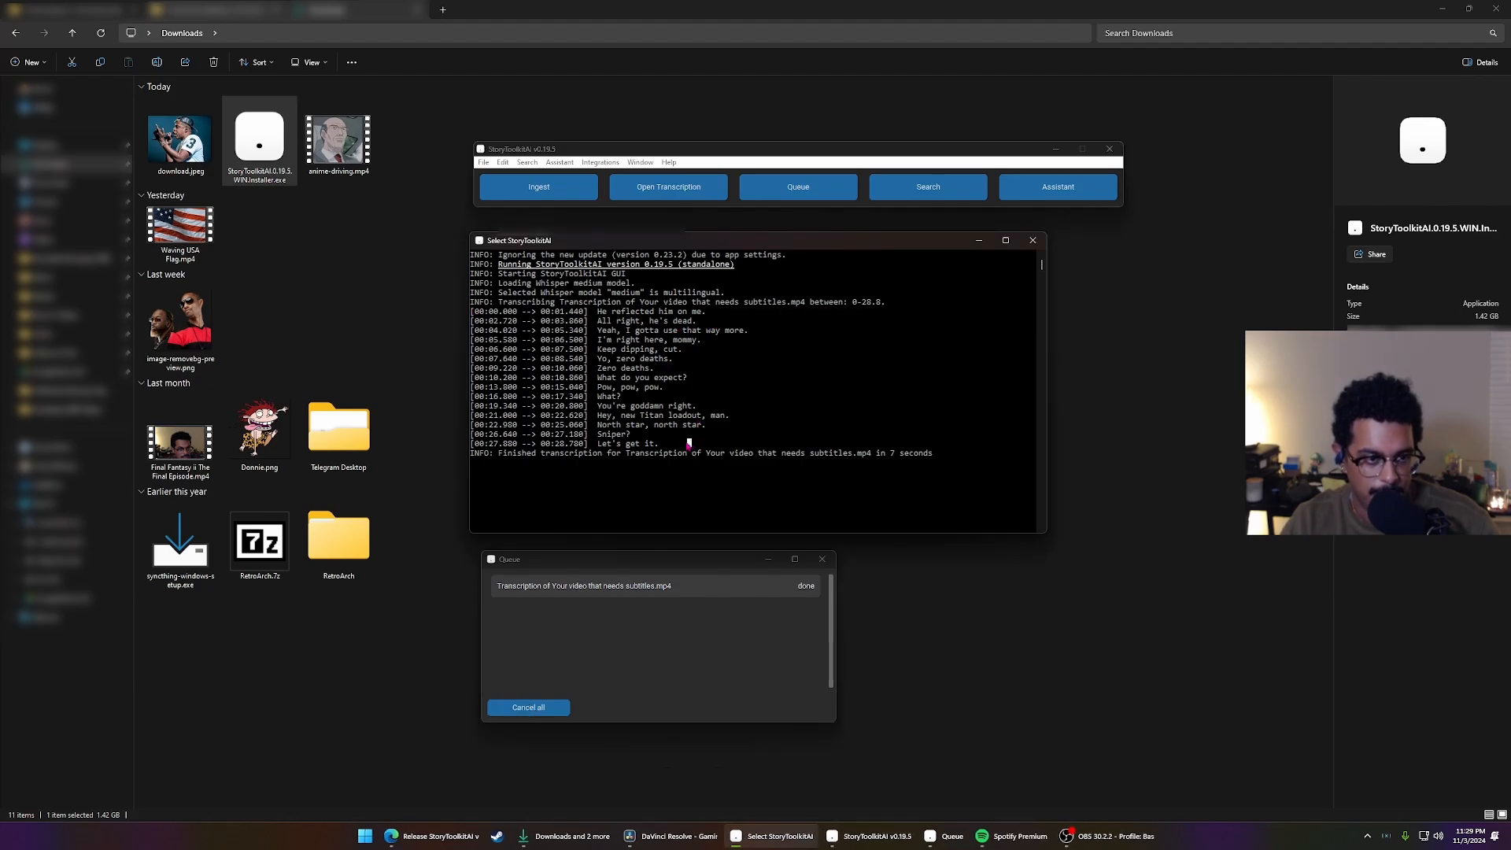
pyautogui.moveTo(676, 445); pyautogui.dragTo(472, 311)
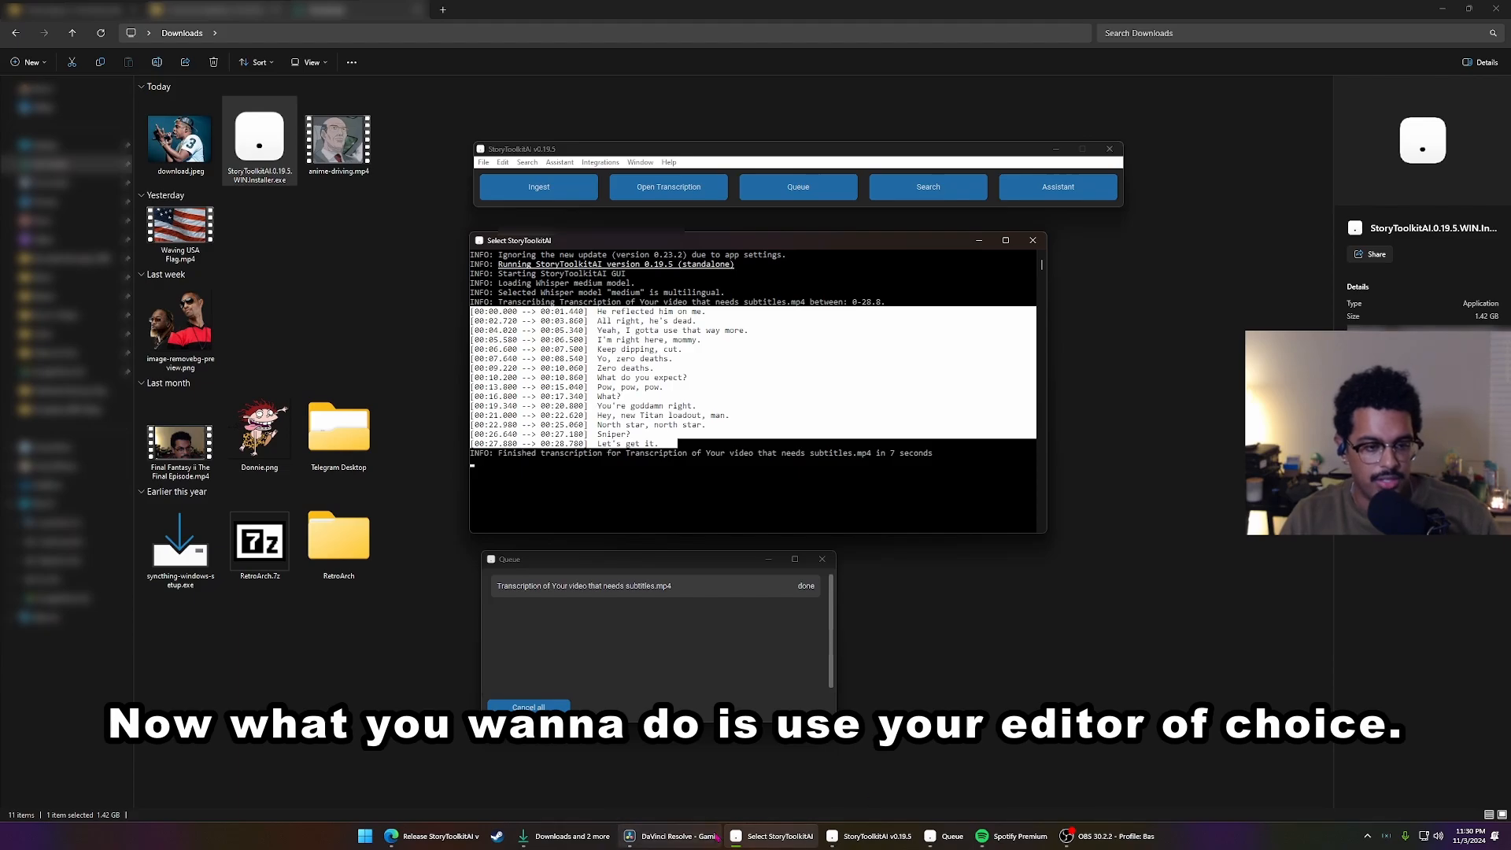
# Switch to DaVinci Resolve and preview the Gaming Shorts timeline full screen, skipping ahead to a later part of the video
pyautogui.moveTo(692, 836)
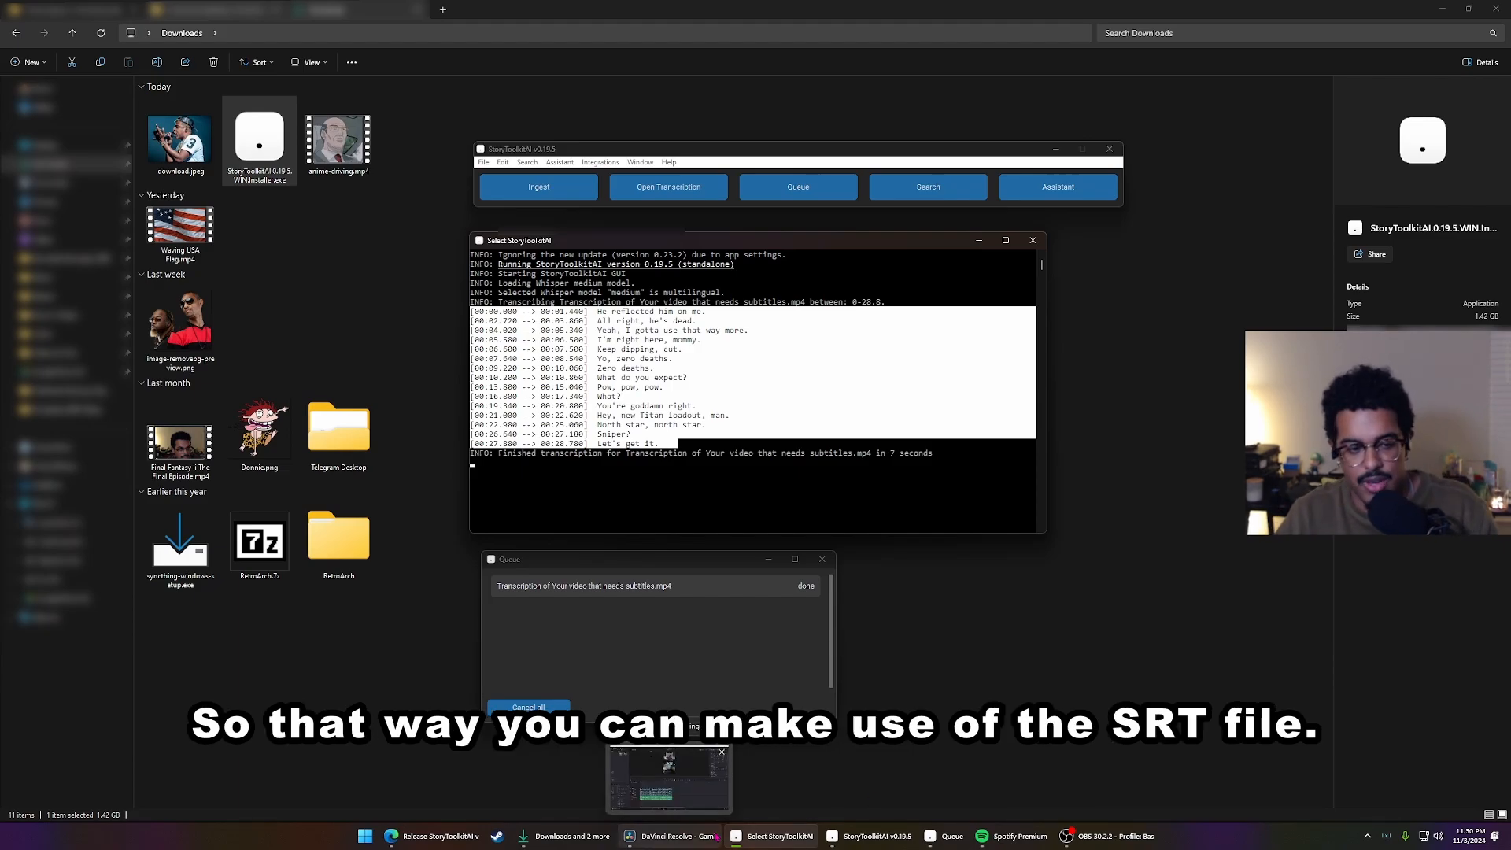
pyautogui.click(714, 837)
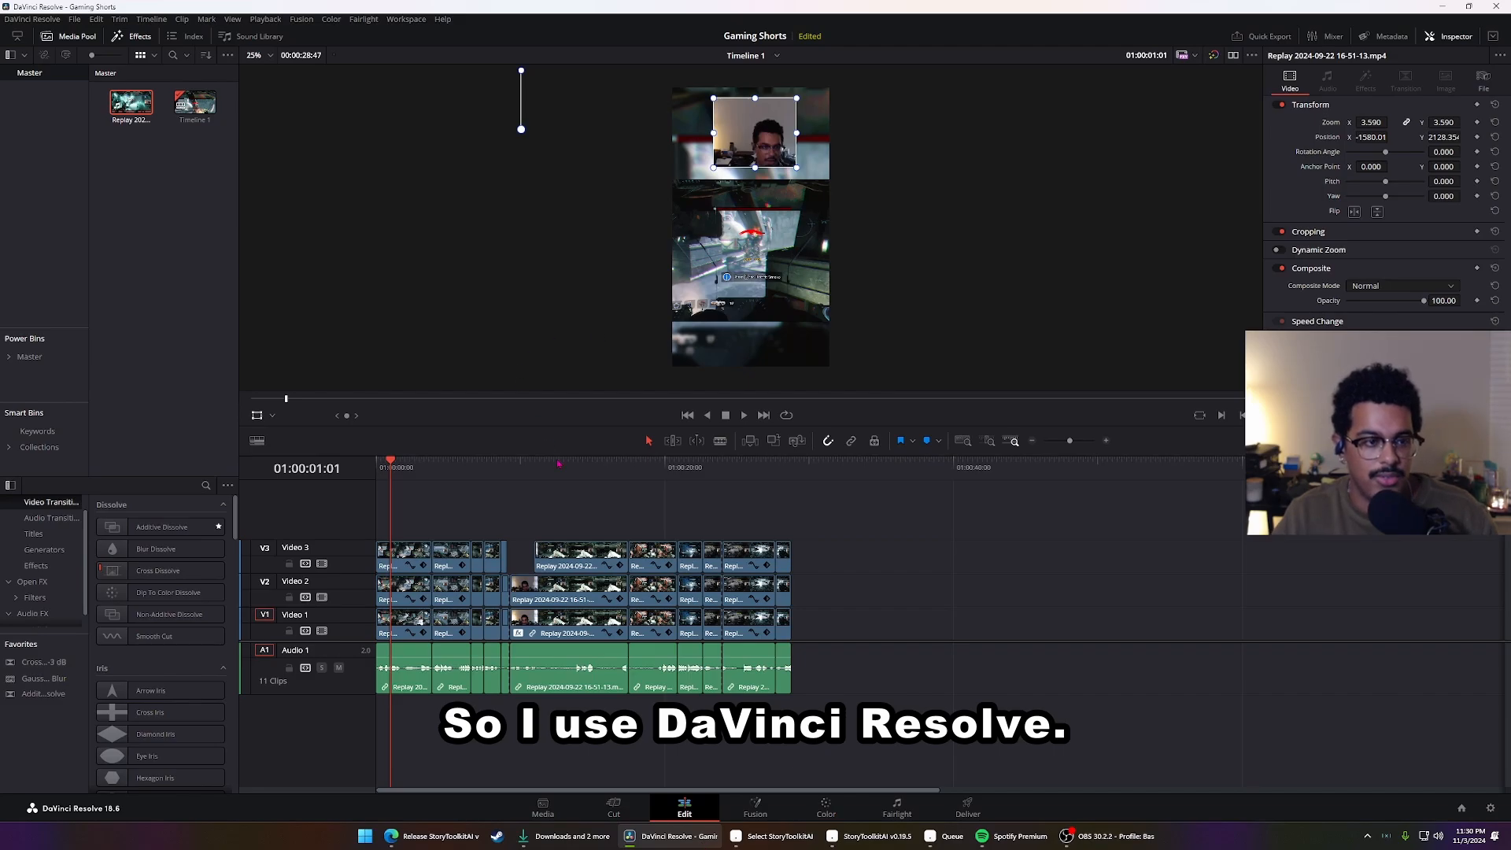
pyautogui.press('space')
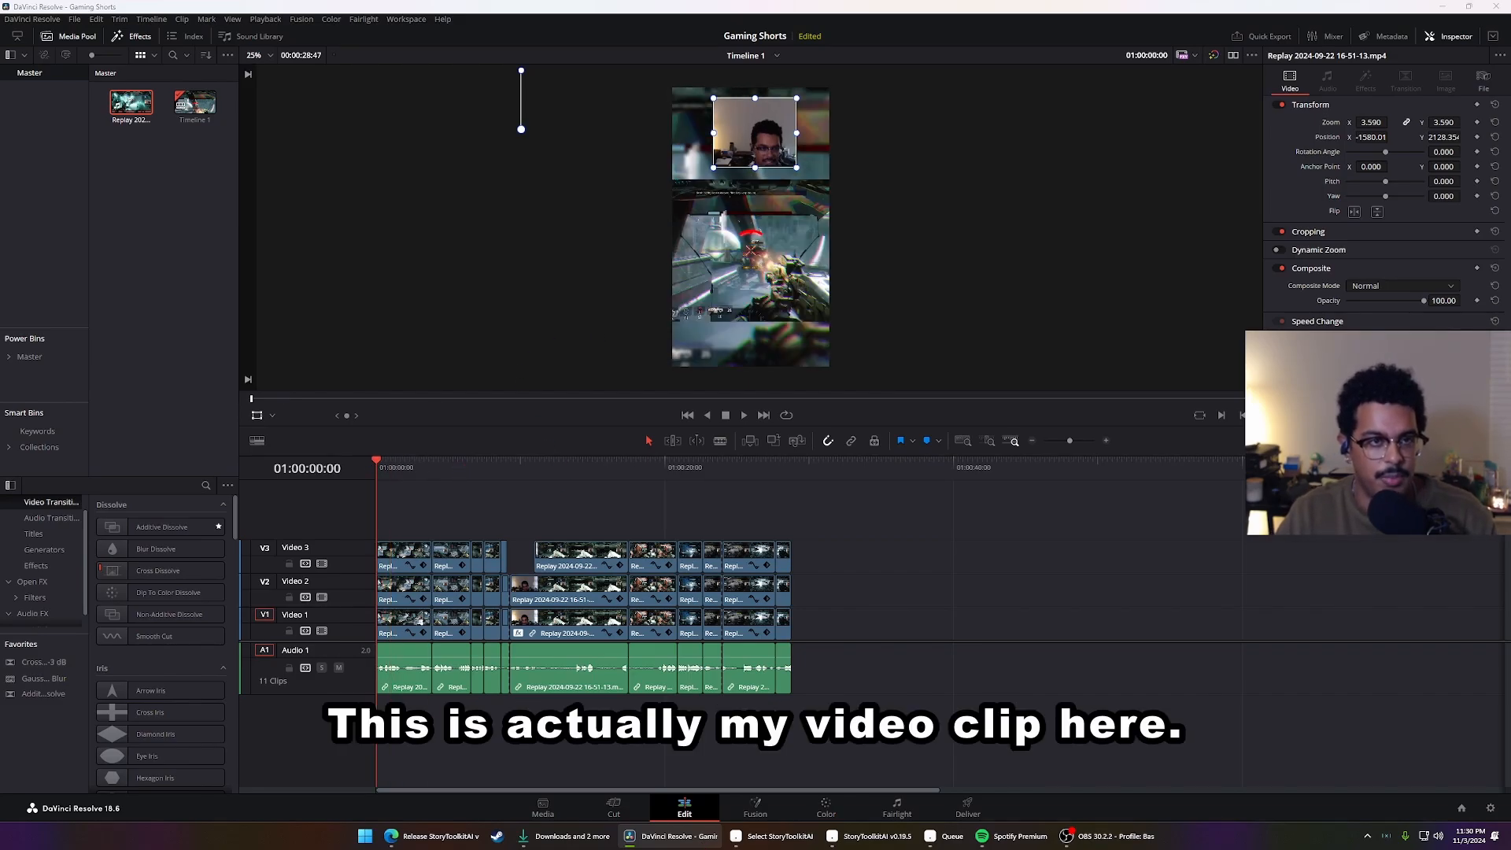
pyautogui.hotkey('ctrl', 'f')
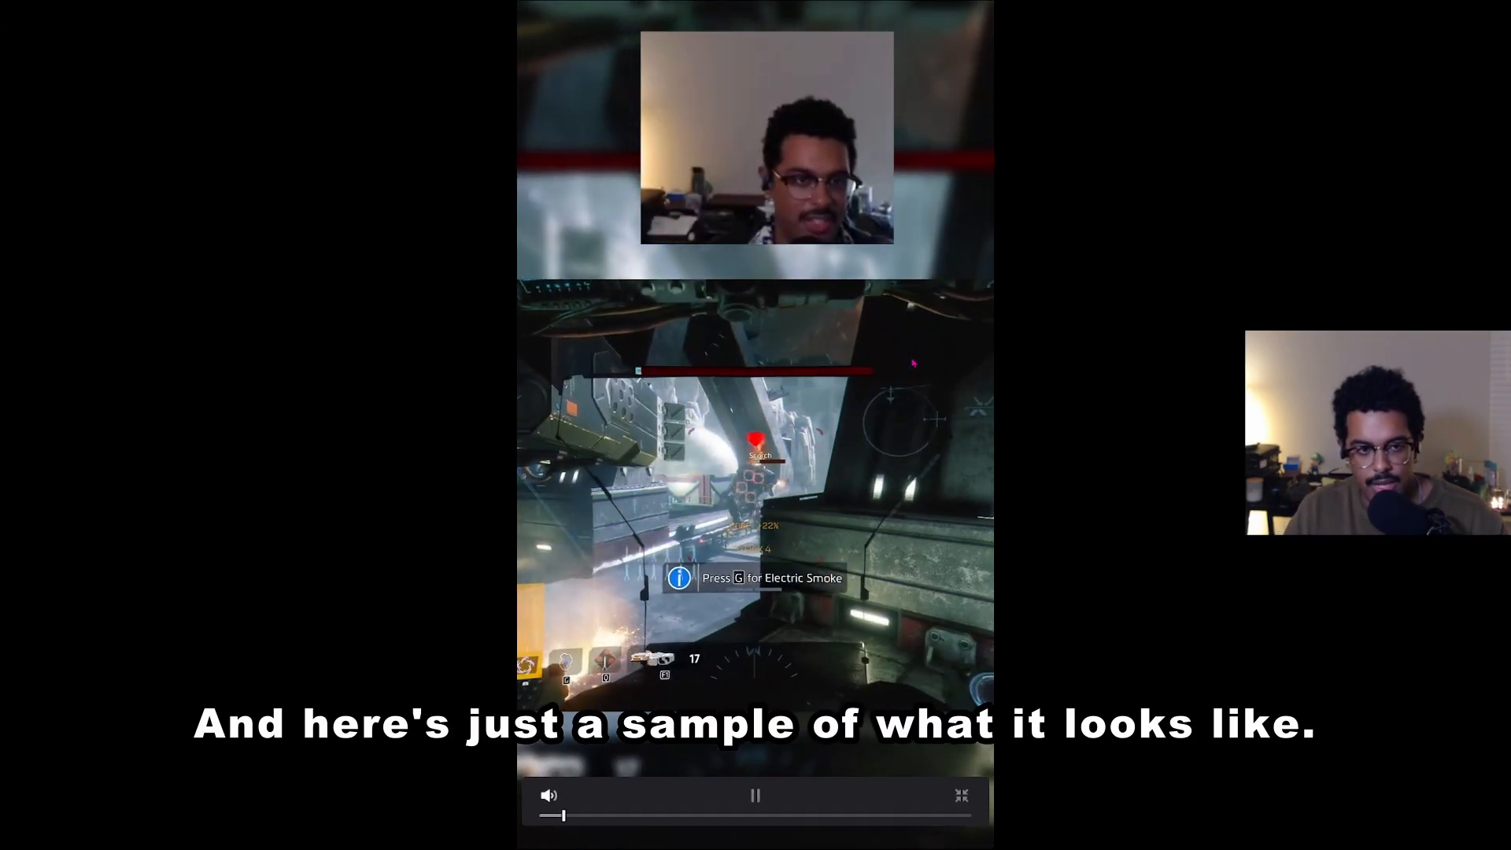
pyautogui.moveTo(578, 817); pyautogui.dragTo(906, 817)
pyautogui.click(962, 796)
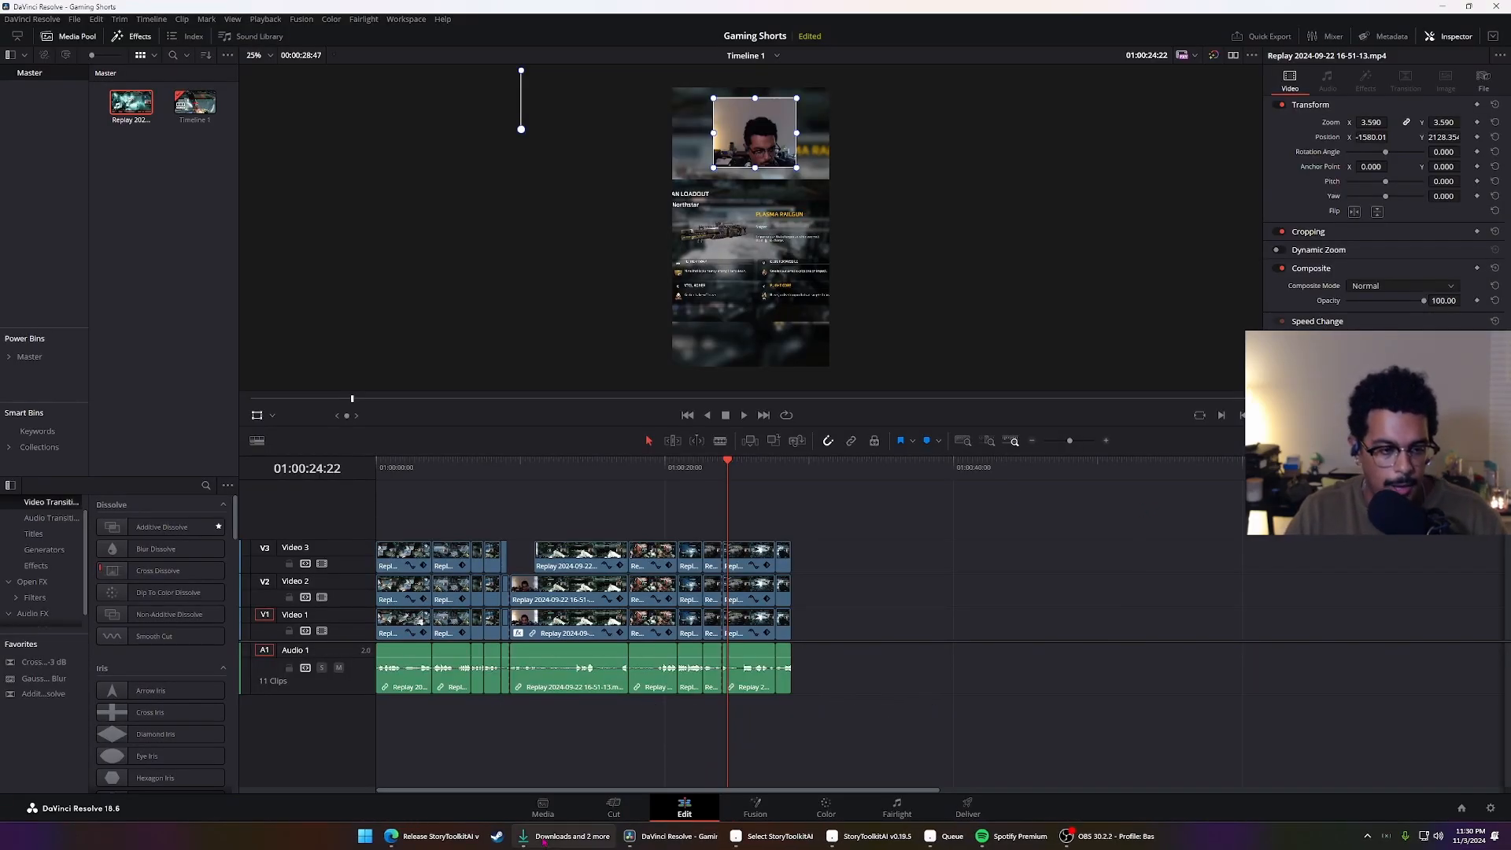
# Switch to File Explorer, open the source video's folder and examine the generated SRT, JSON and TXT files with their full names shown
pyautogui.click(566, 836)
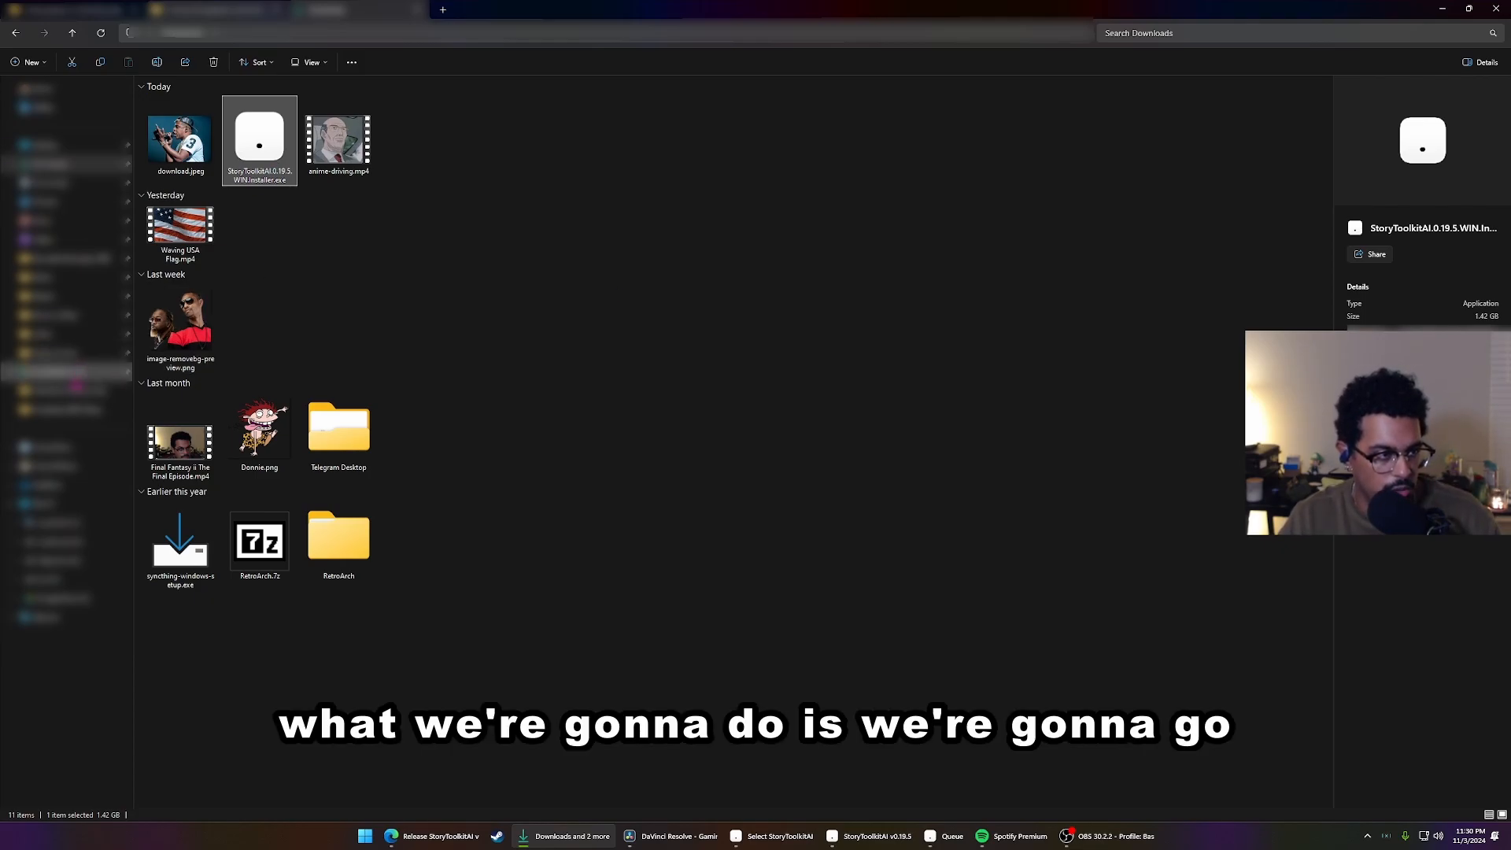
pyautogui.click(63, 410)
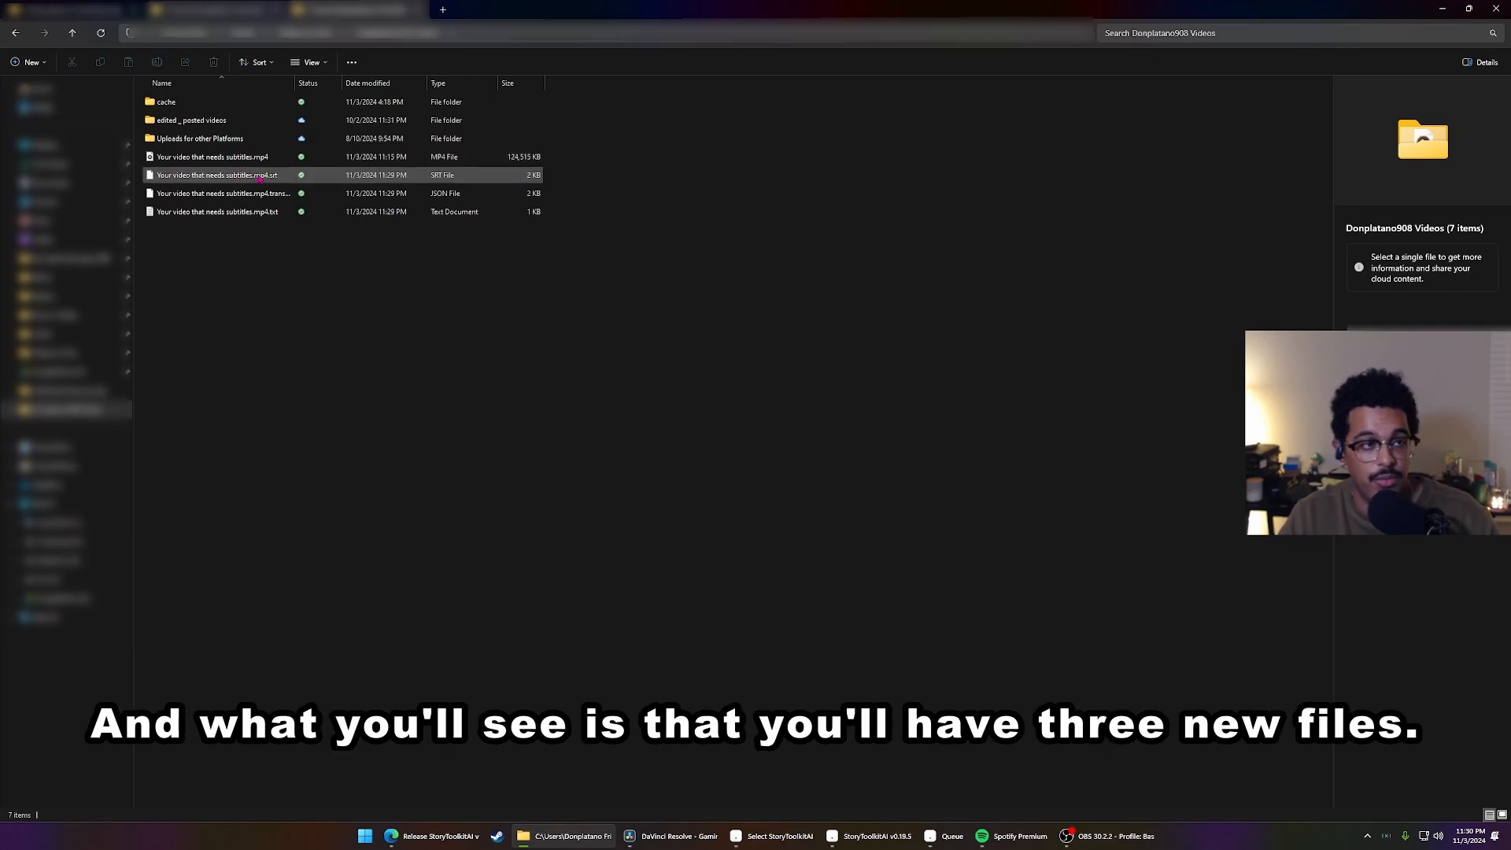
pyautogui.click(296, 179)
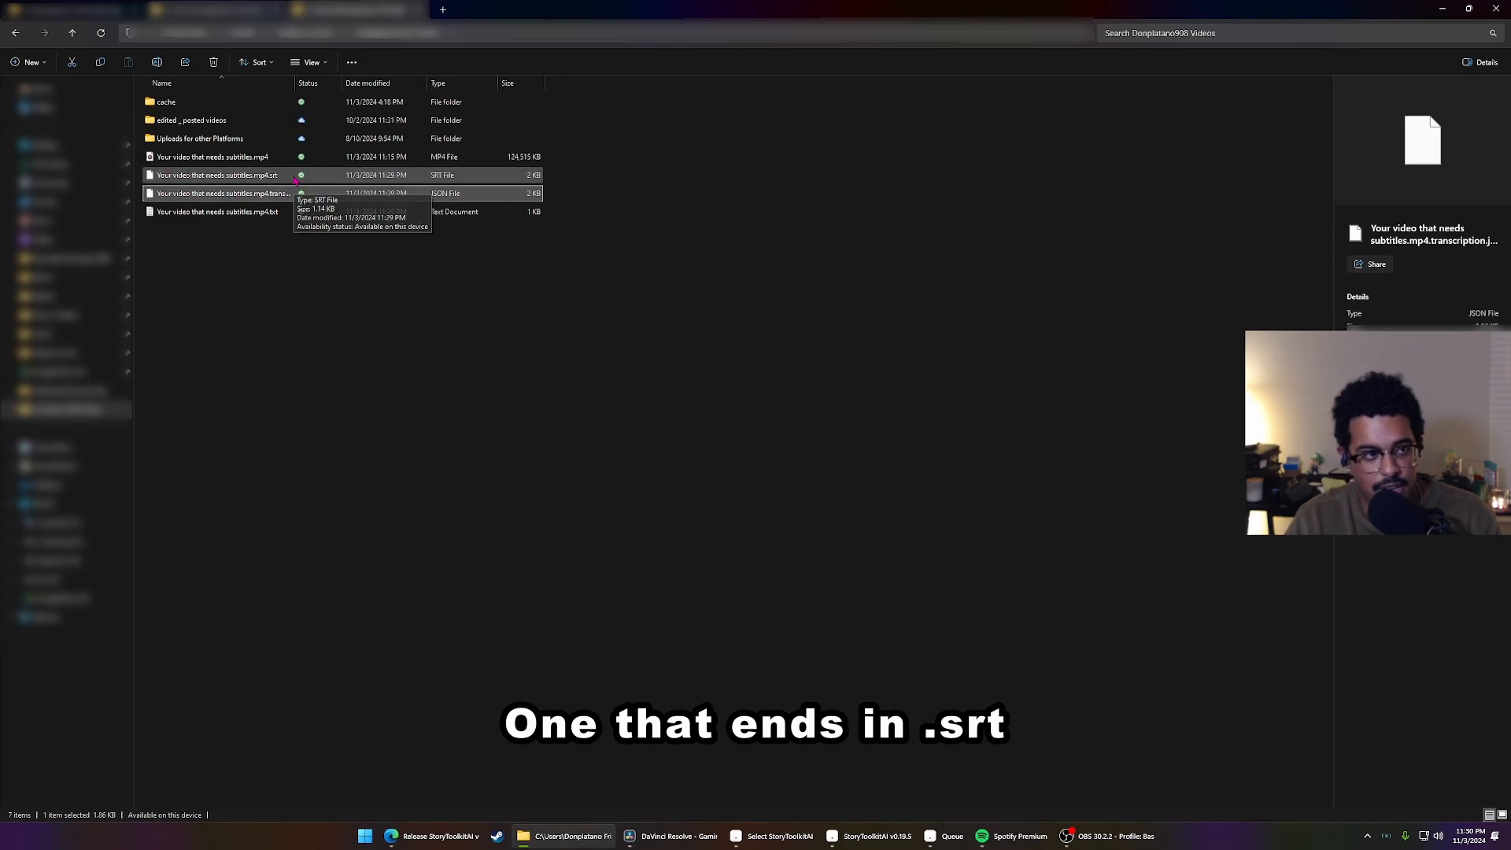
pyautogui.click(284, 194)
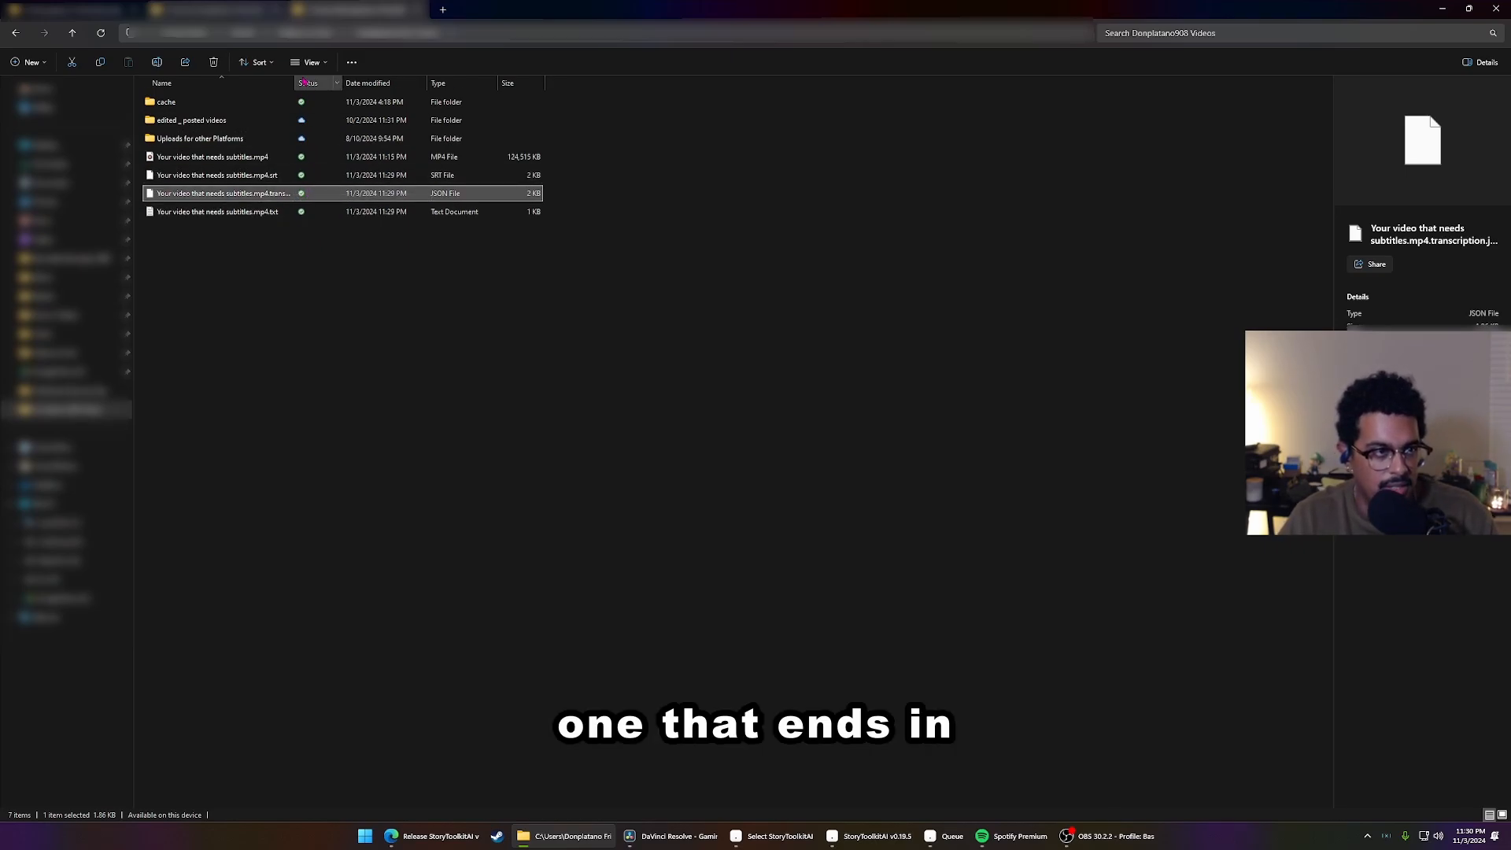
pyautogui.moveTo(296, 83); pyautogui.dragTo(343, 84)
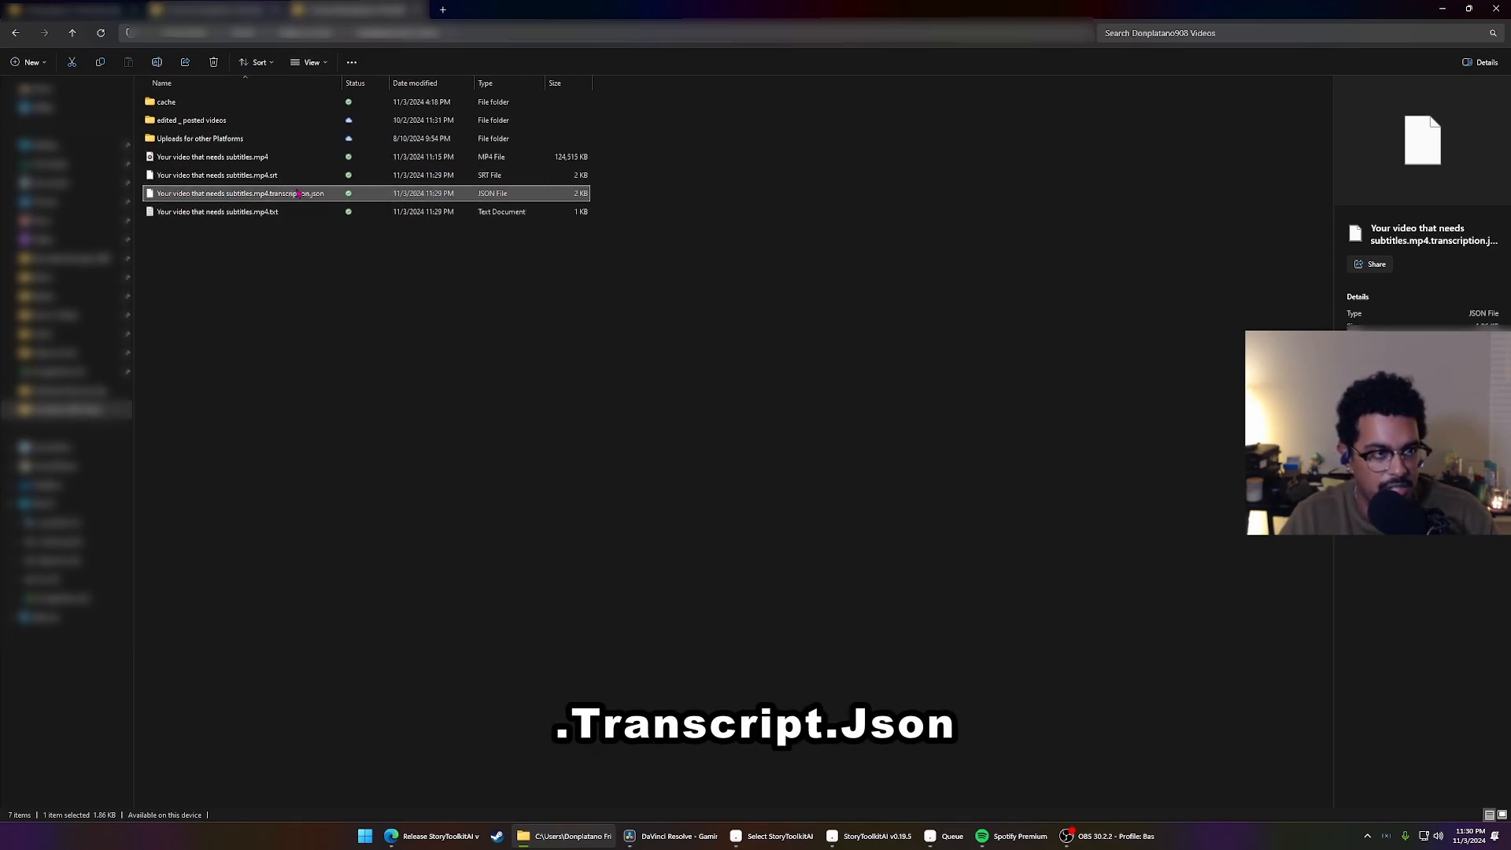
pyautogui.click(293, 212)
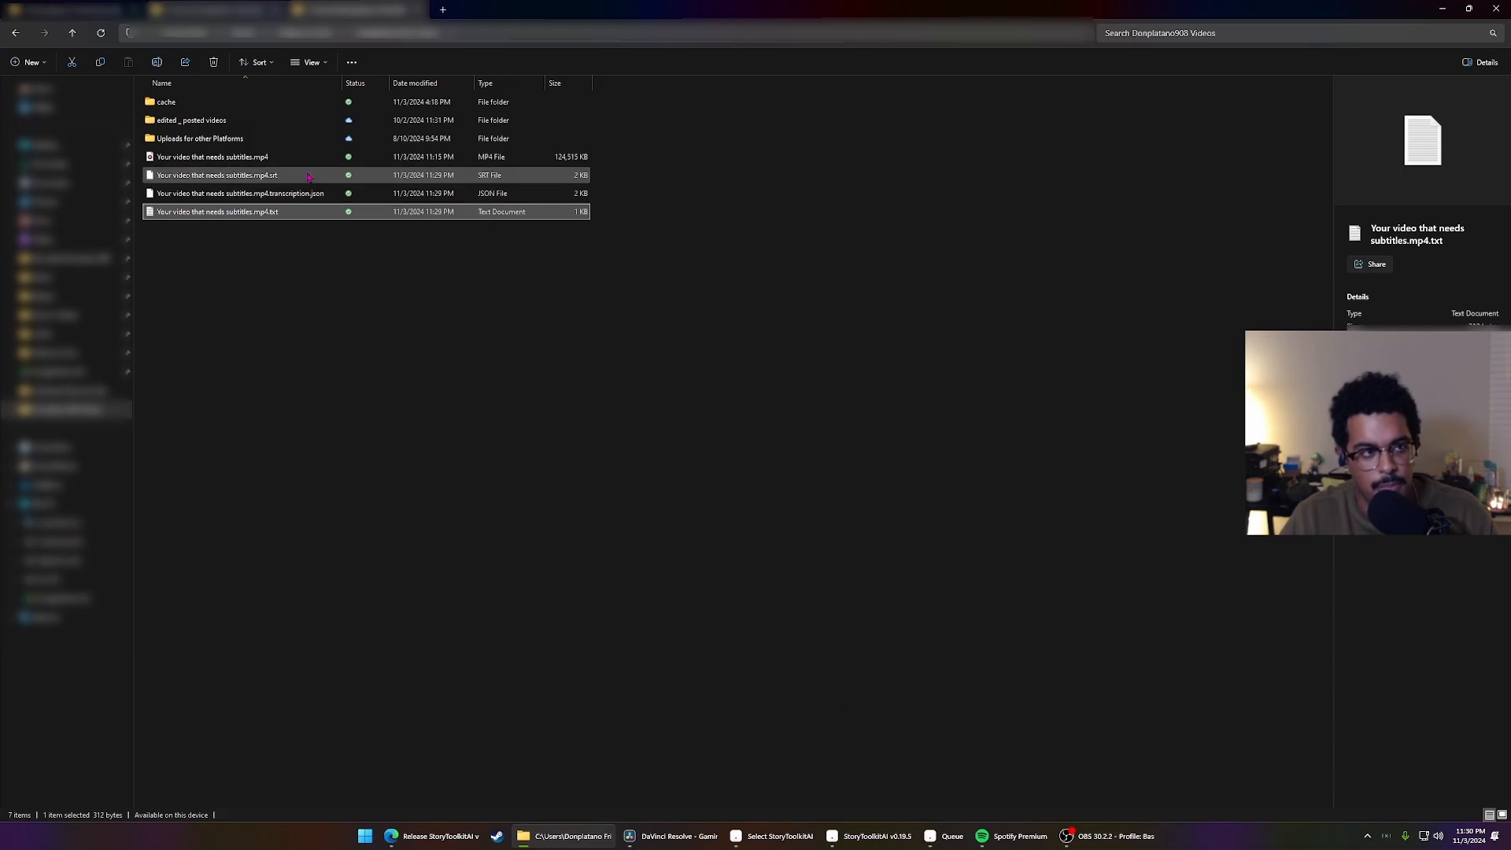
# Add "Your video that needs subtitles.mp4.srt" to Timeline 1 in DaVinci Resolve as a subtitle track and return the playhead to the start
pyautogui.click(306, 178)
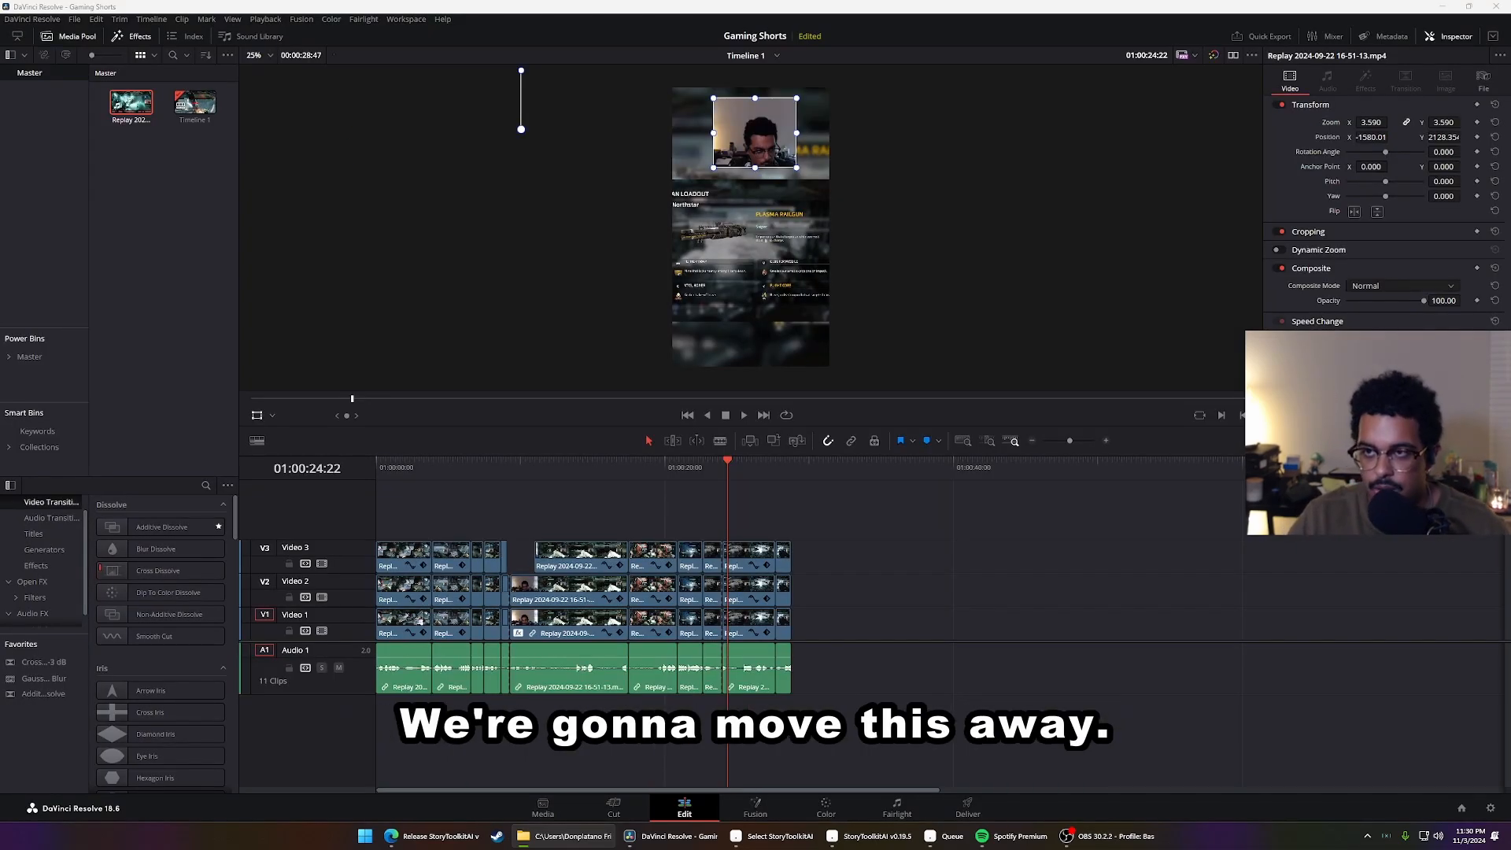
pyautogui.moveTo(850, 352); pyautogui.dragTo(370, 535)
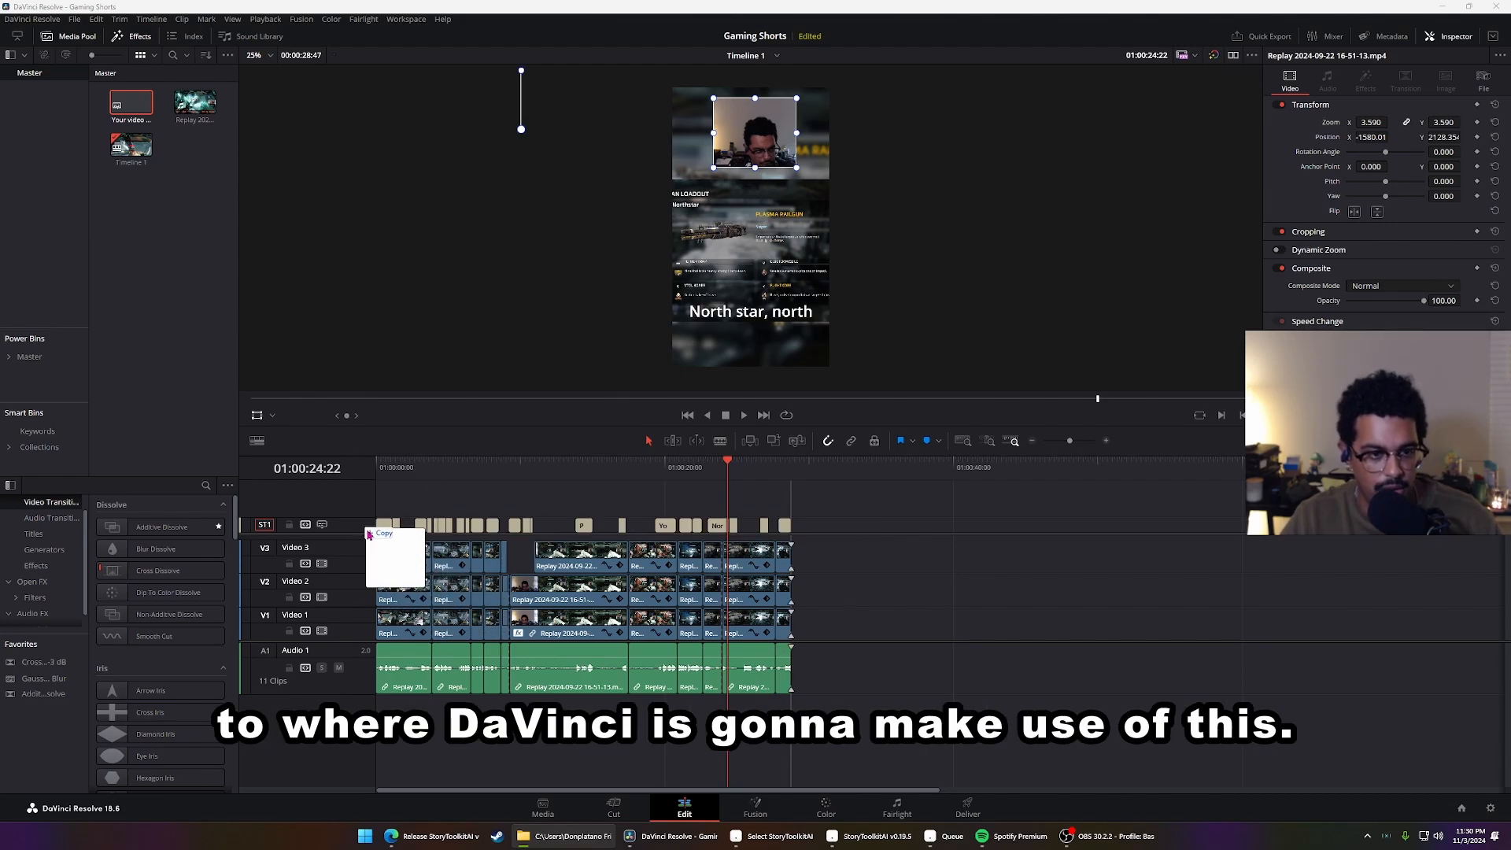
pyautogui.moveTo(441, 467); pyautogui.dragTo(376, 468)
pyautogui.click(357, 532)
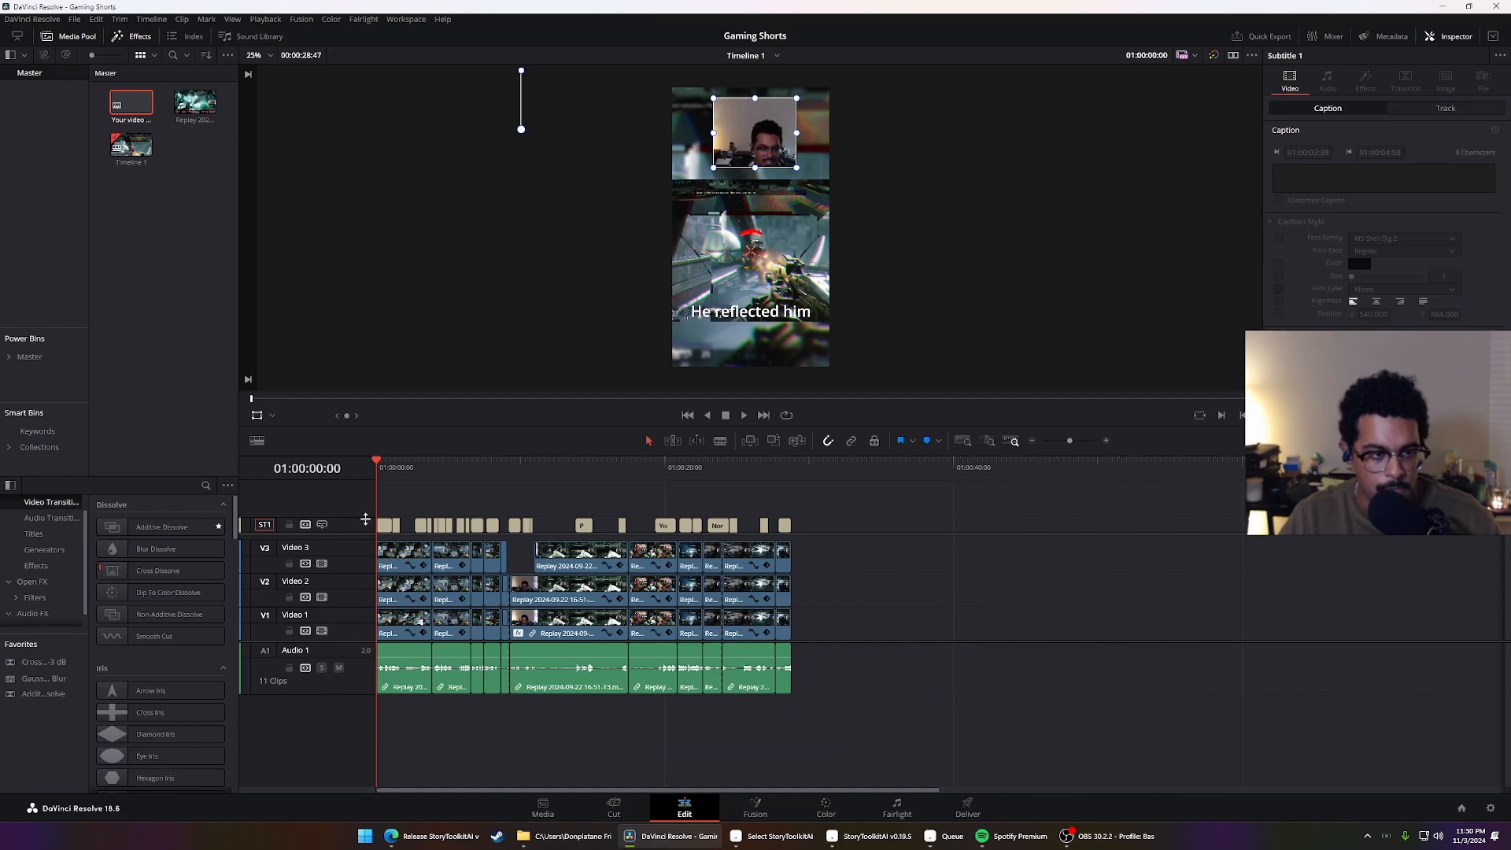
# Apply the saved yellow Valken subtitle preset to the subtitle track and lower the captions to a vertical position of about 1380
pyautogui.click(384, 525)
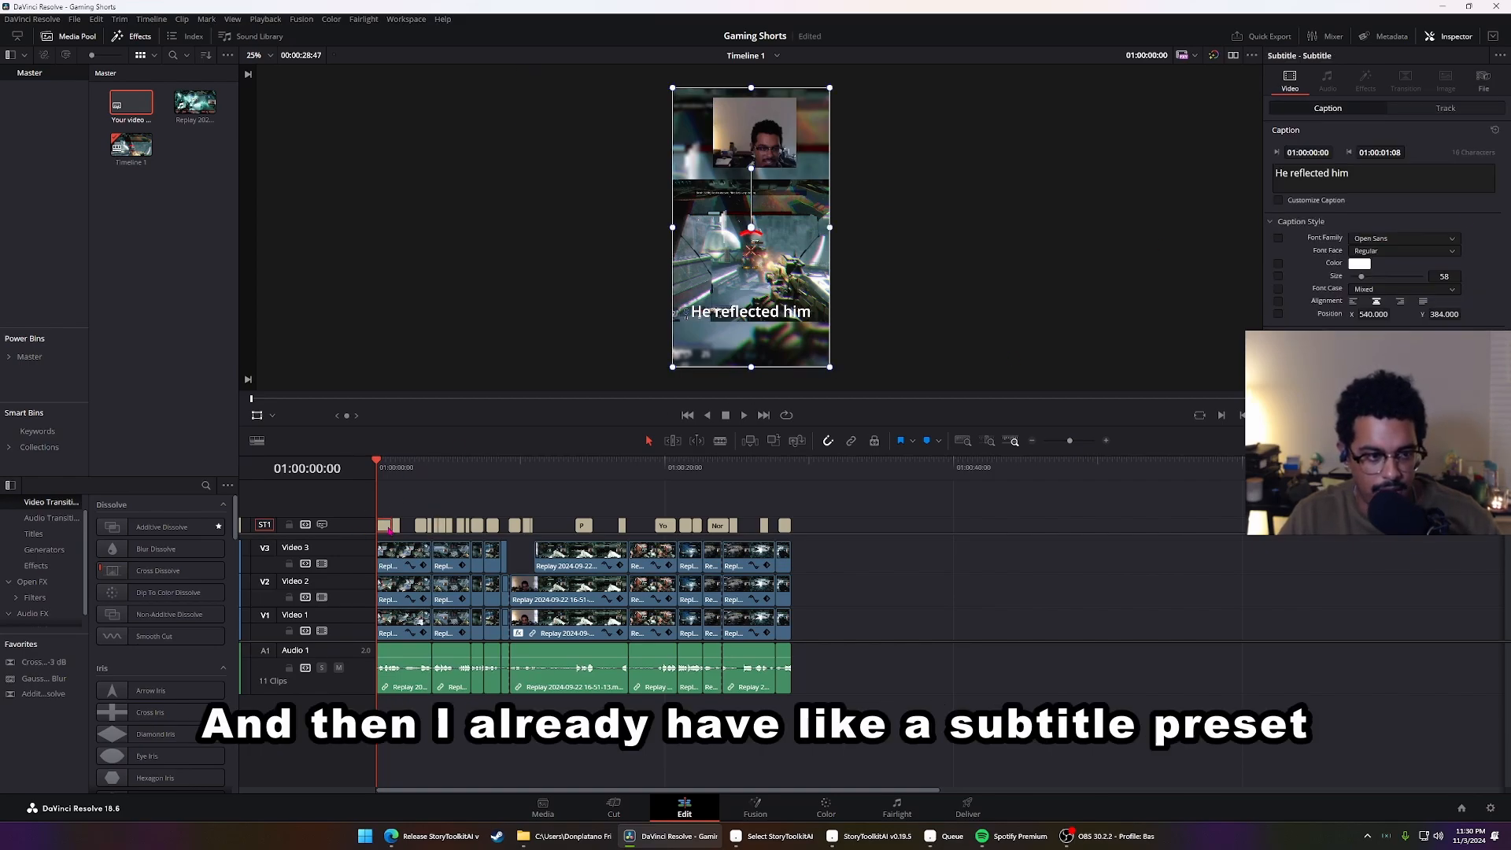
pyautogui.click(1500, 55)
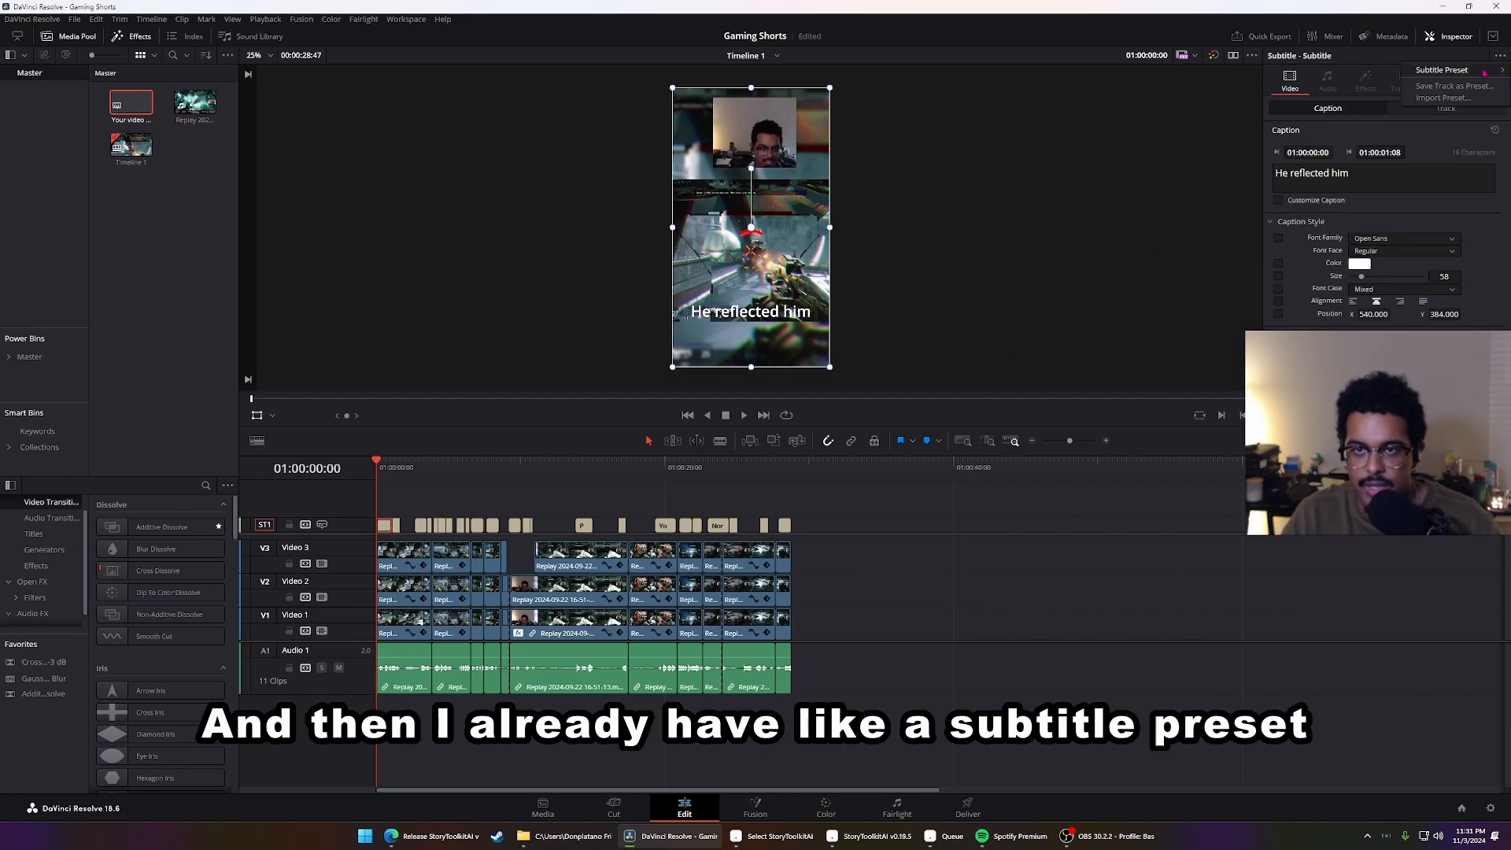
pyautogui.moveTo(1480, 70)
pyautogui.click(1338, 73)
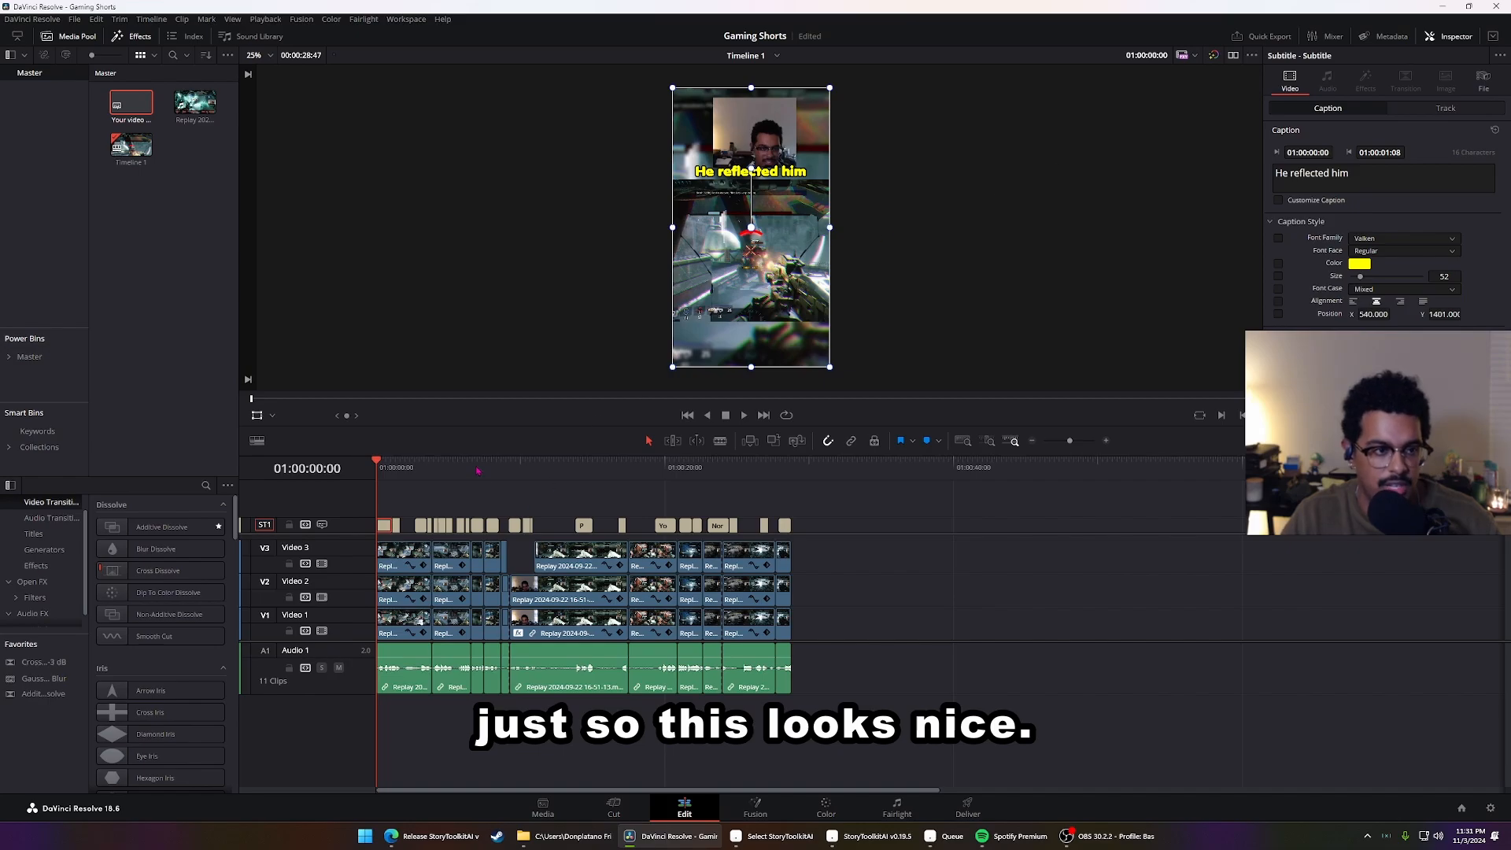
pyautogui.click(1447, 109)
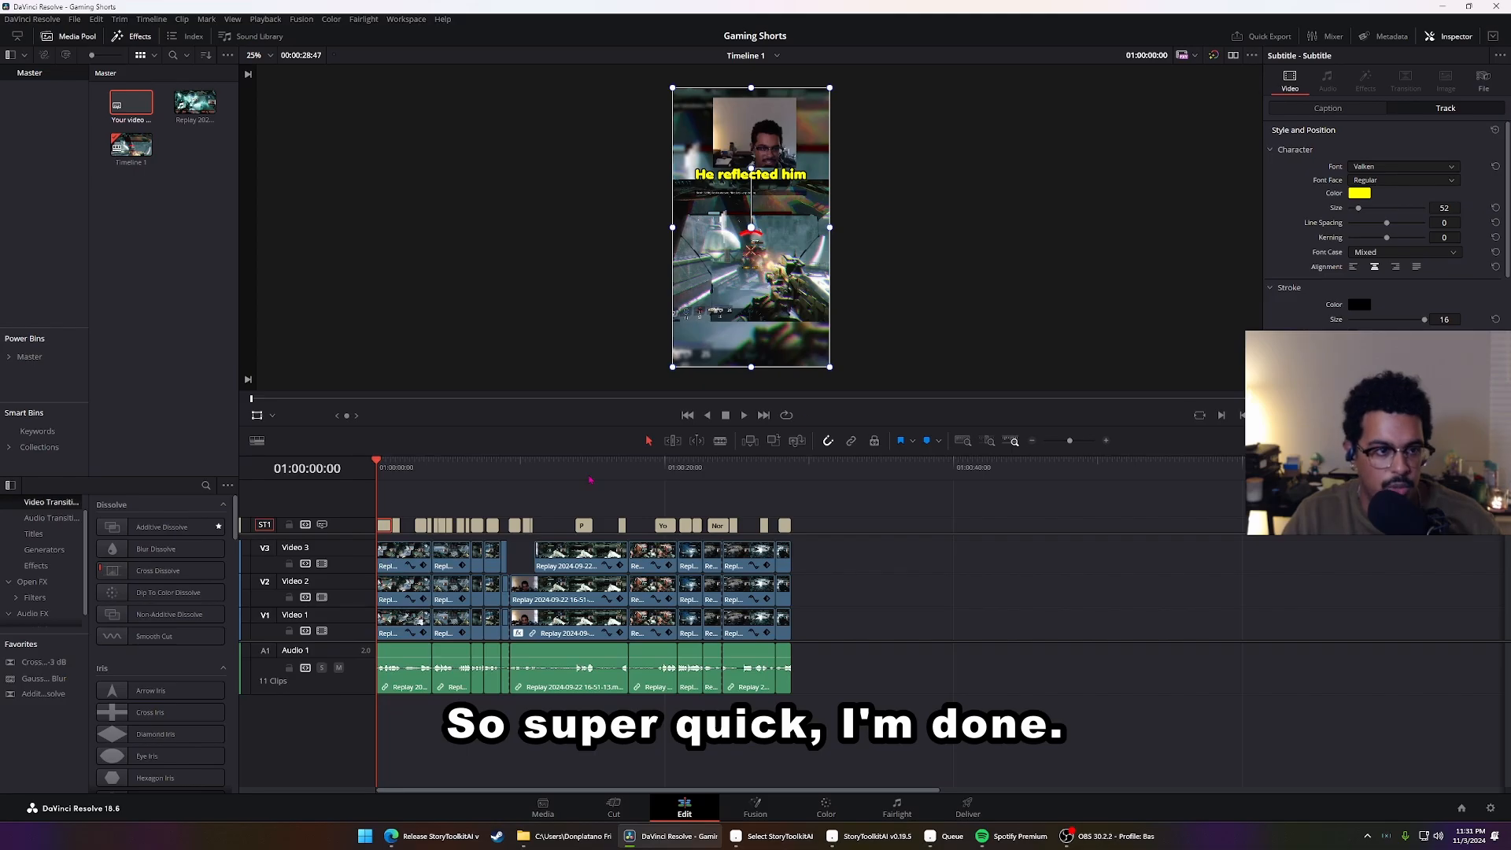
# Watch the subtitled video full screen to its end to check the captions
pyautogui.hotkey('ctrl', 'f')
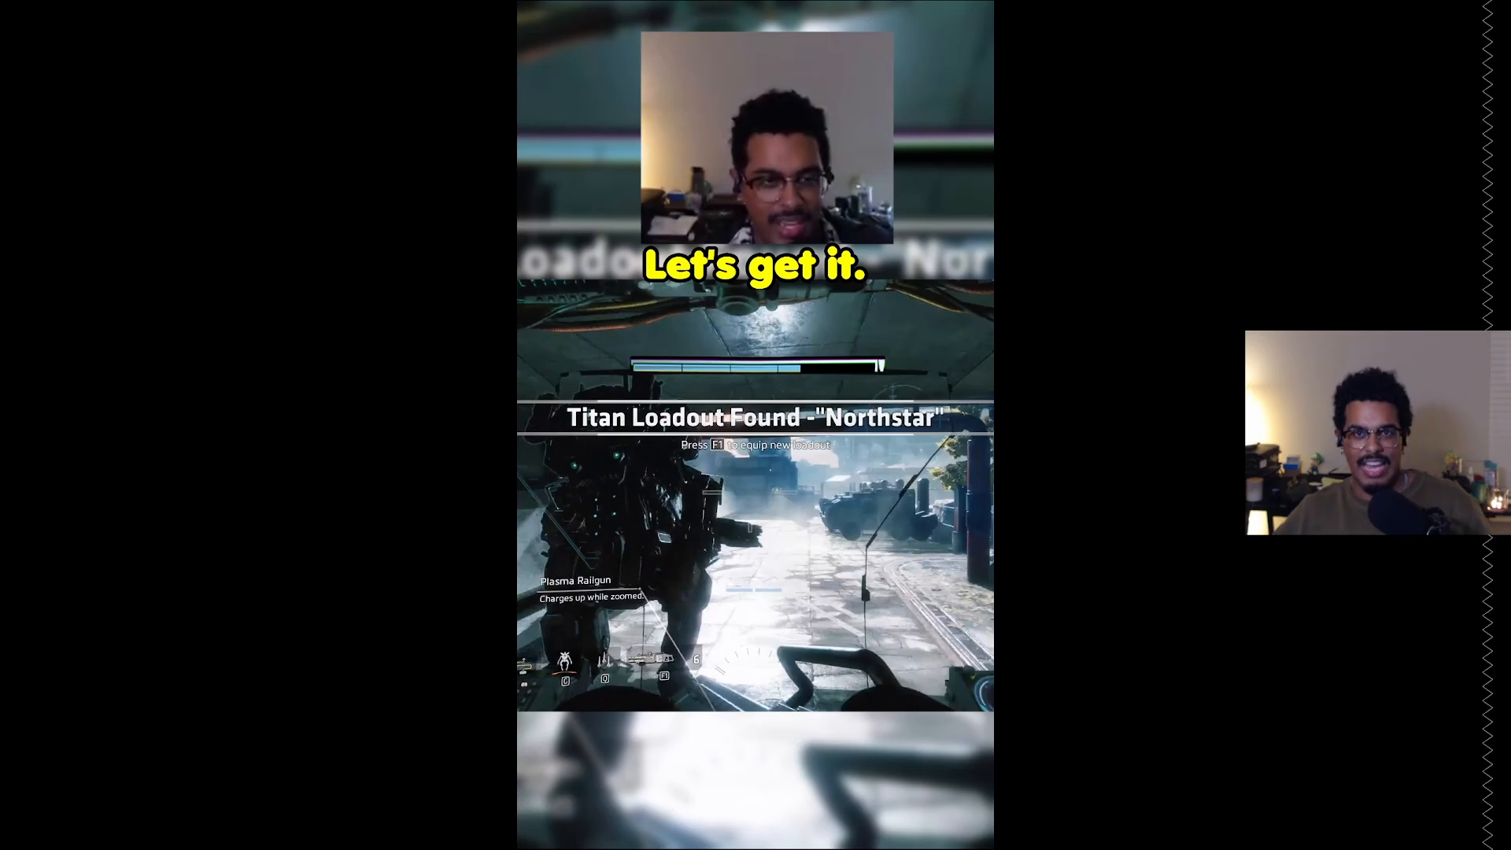
pyautogui.click(961, 796)
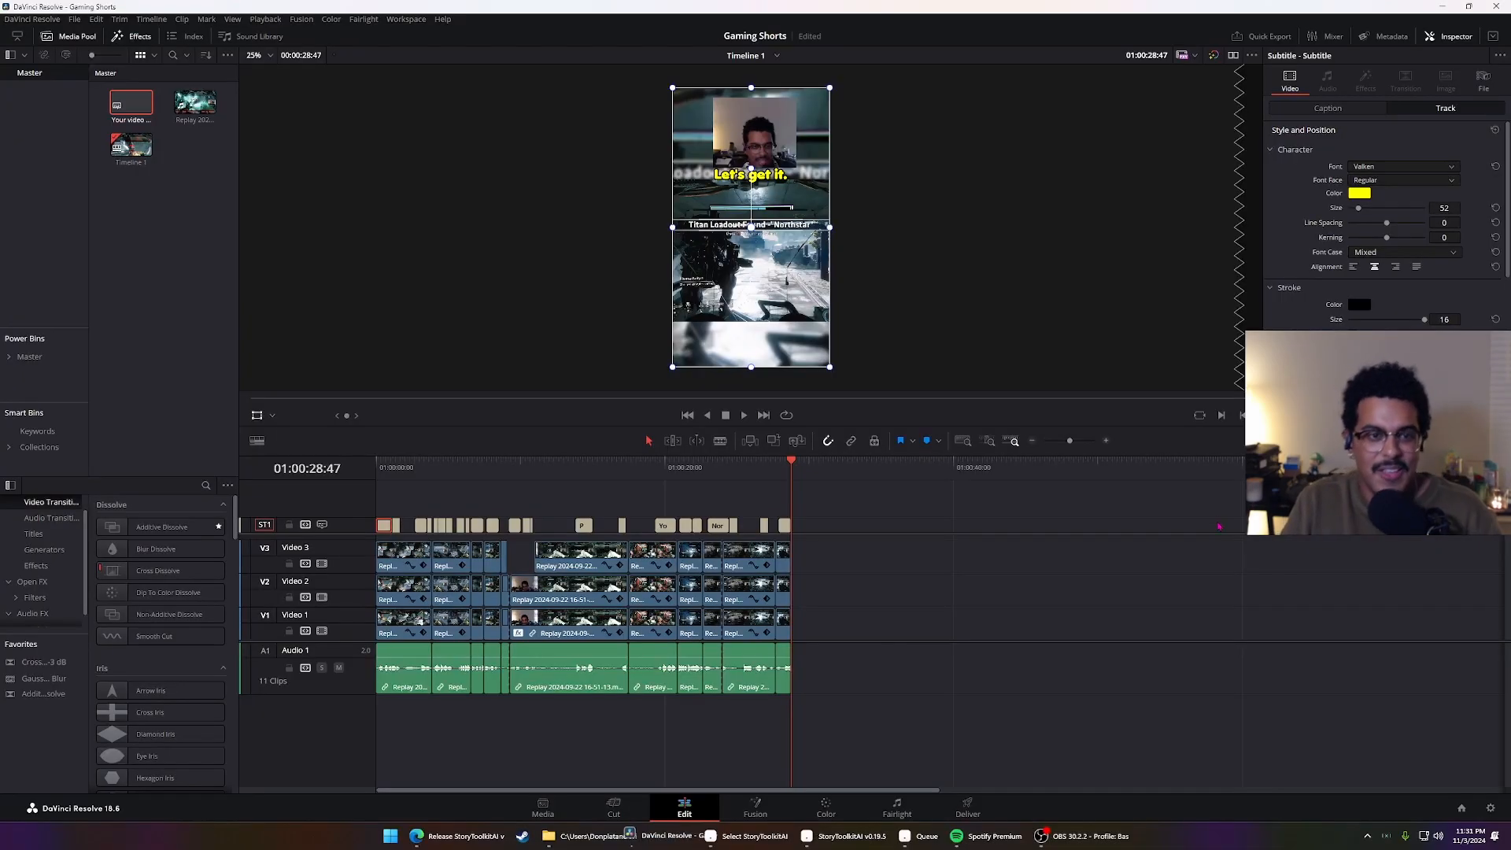
# Play the "Keep dipping, cut." caption near seven seconds and correct its text to "Keep dipping, cuh."
pyautogui.moveTo(629, 475); pyautogui.dragTo(472, 480)
pyautogui.scroll(8, 511, 503)
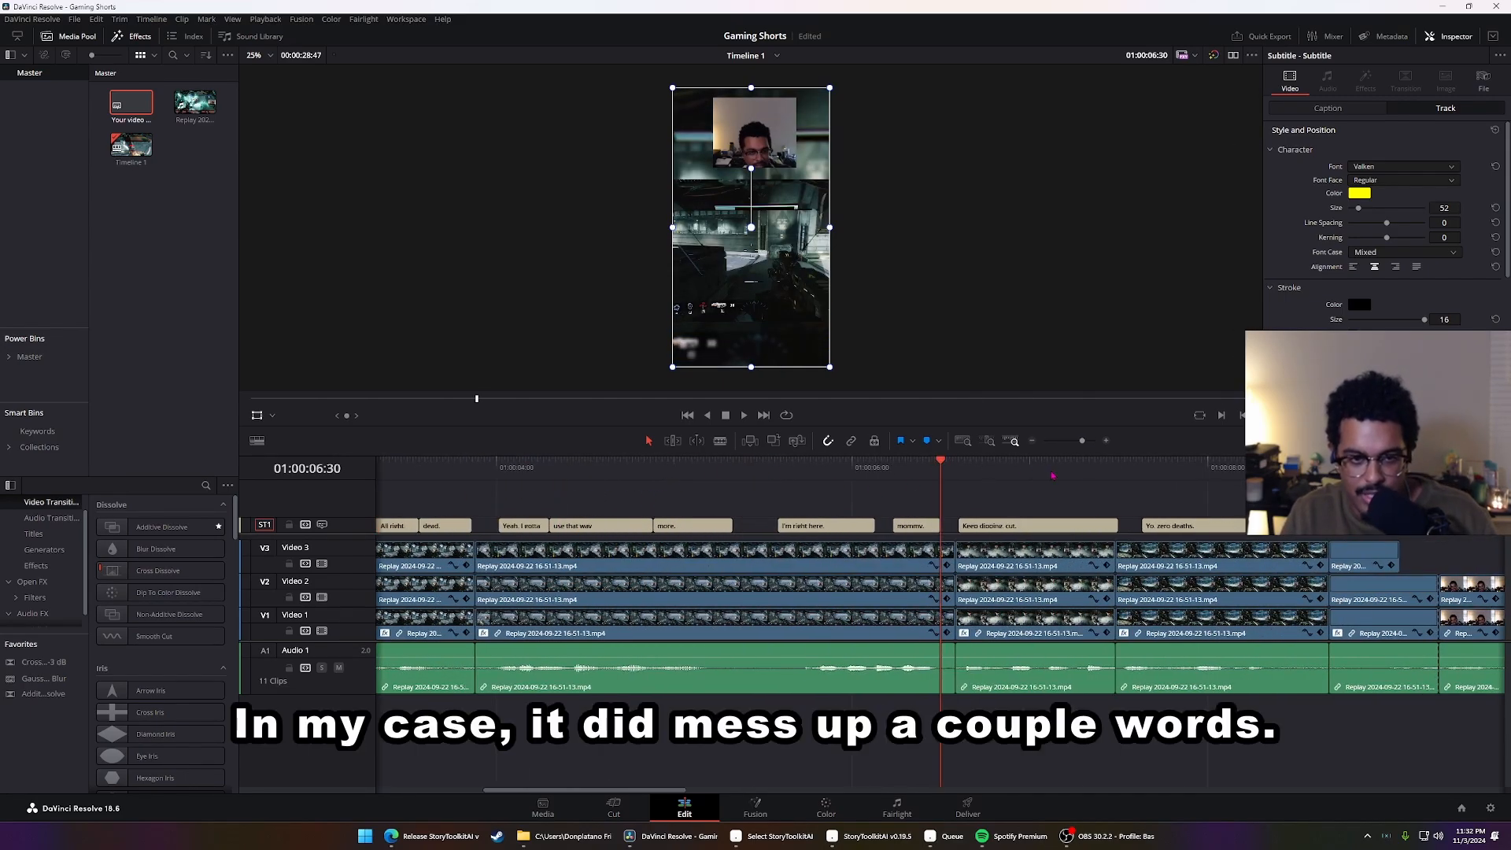
pyautogui.click(1062, 526)
pyautogui.click(1006, 507)
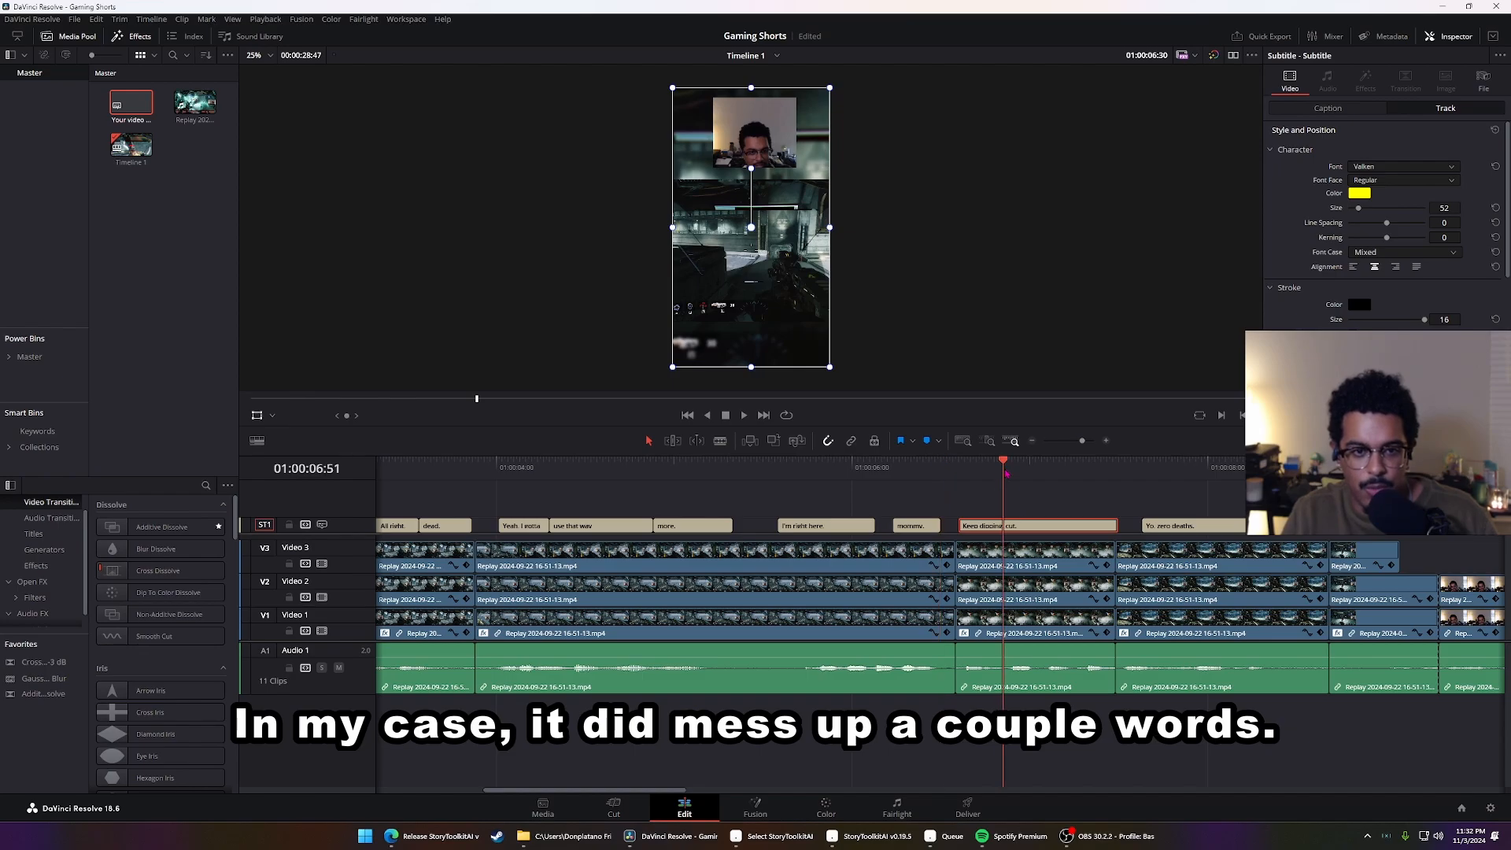
pyautogui.press('space')
pyautogui.press('space')
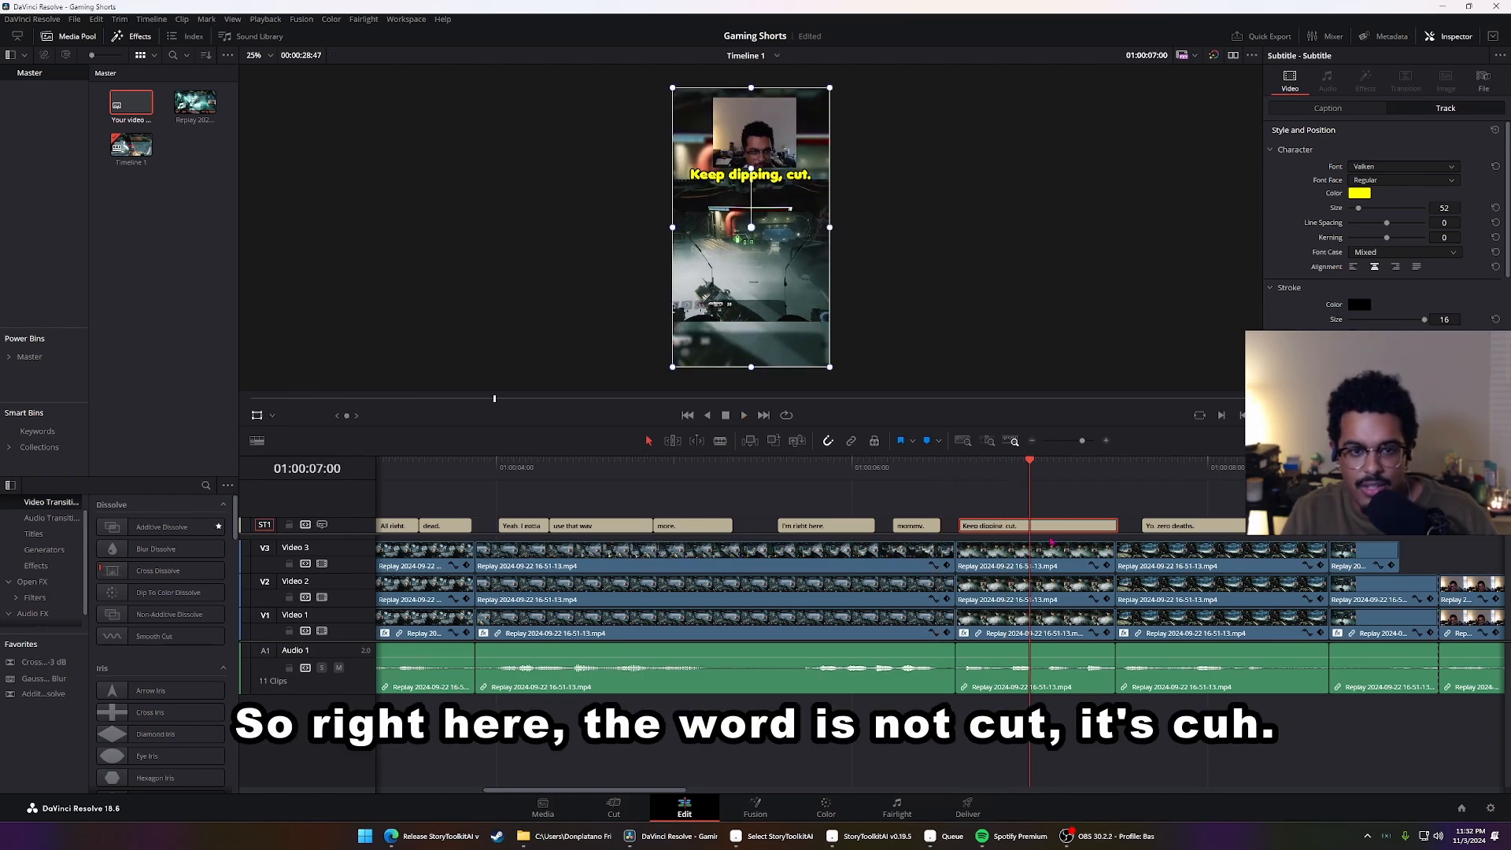
pyautogui.click(1328, 107)
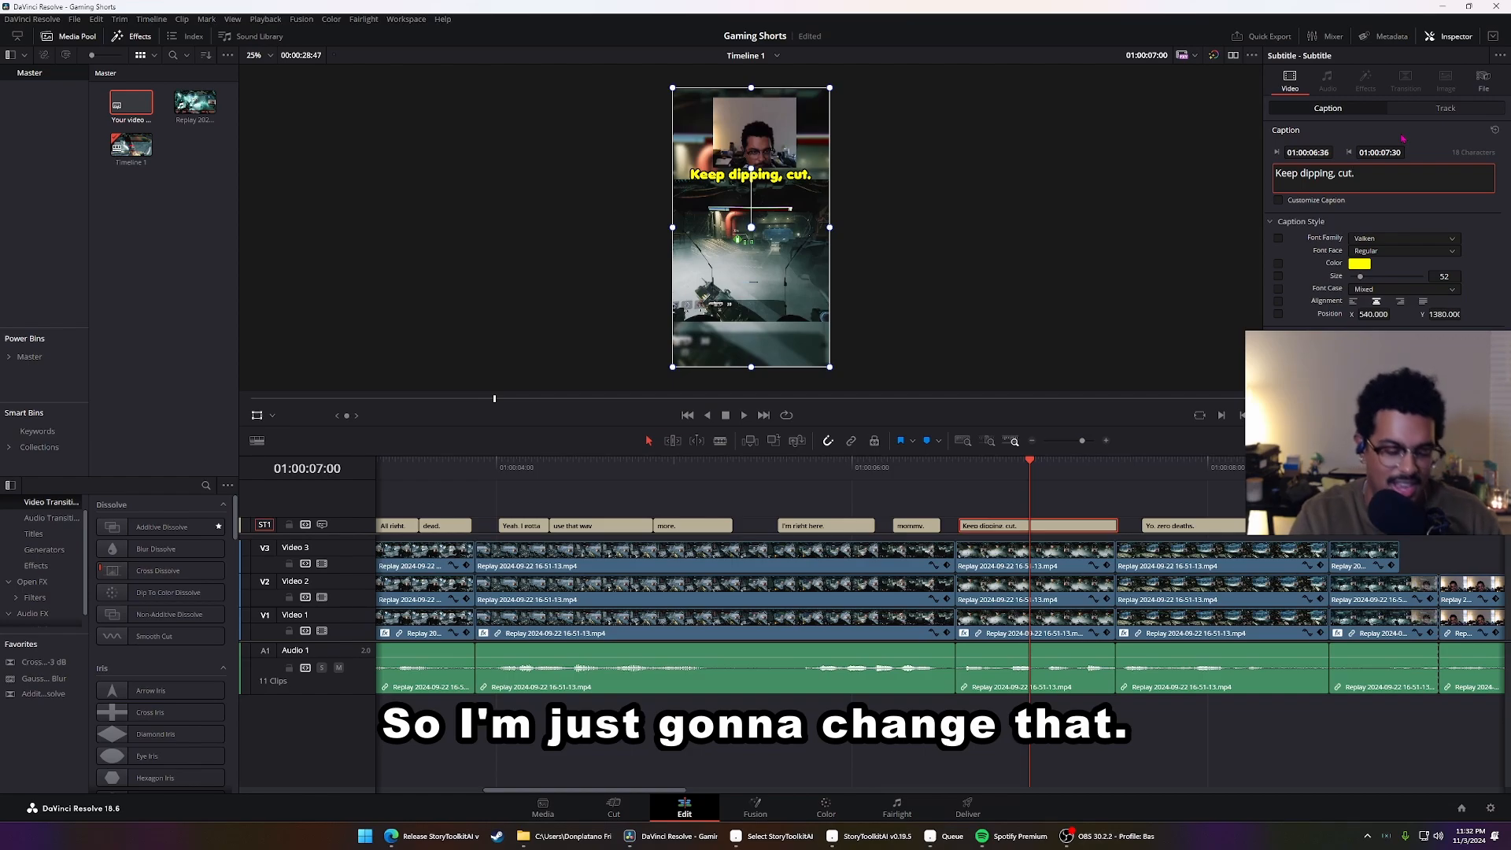
pyautogui.press('BackSpace')
pyautogui.write('H')
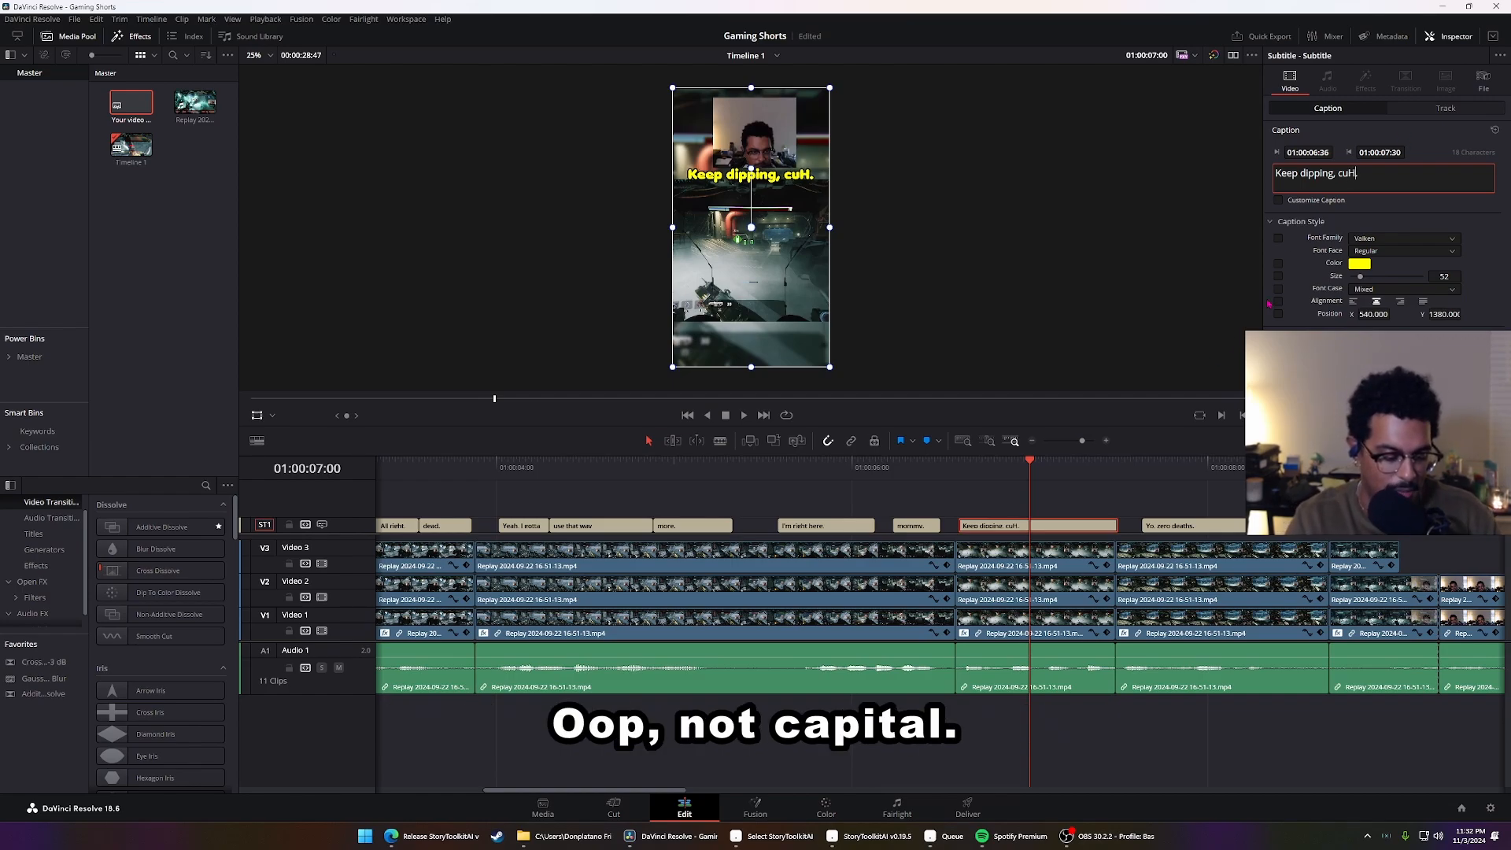
pyautogui.press('BackSpace')
pyautogui.write('h')
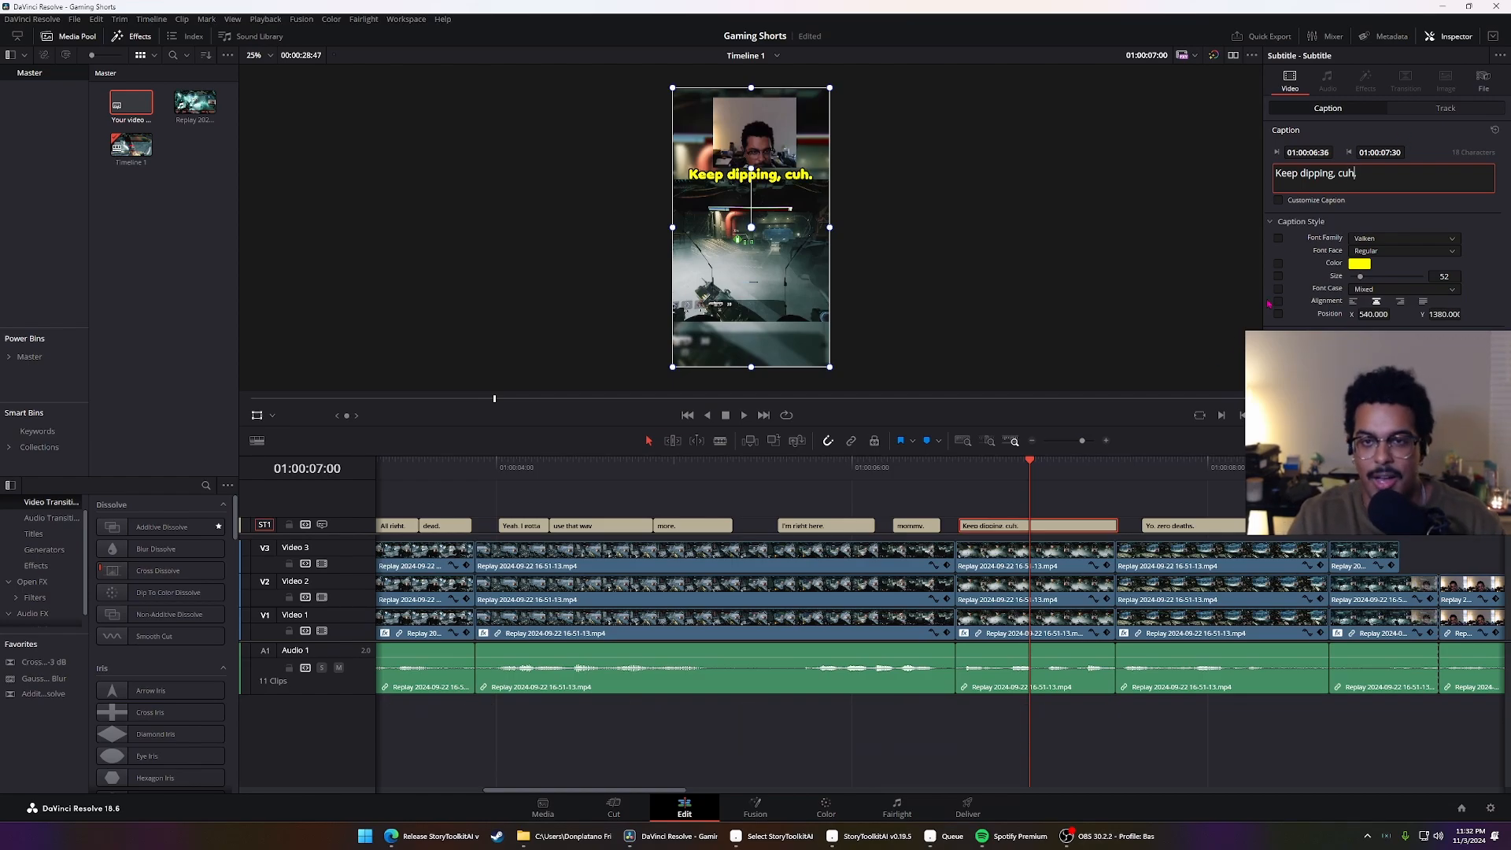
# Look through the captions after "Keep dipping, cuh." and move the playhead to the end of "You're goddamn right.", near 21 seconds
pyautogui.click(1220, 528)
pyautogui.scroll(-4, 1220, 520)
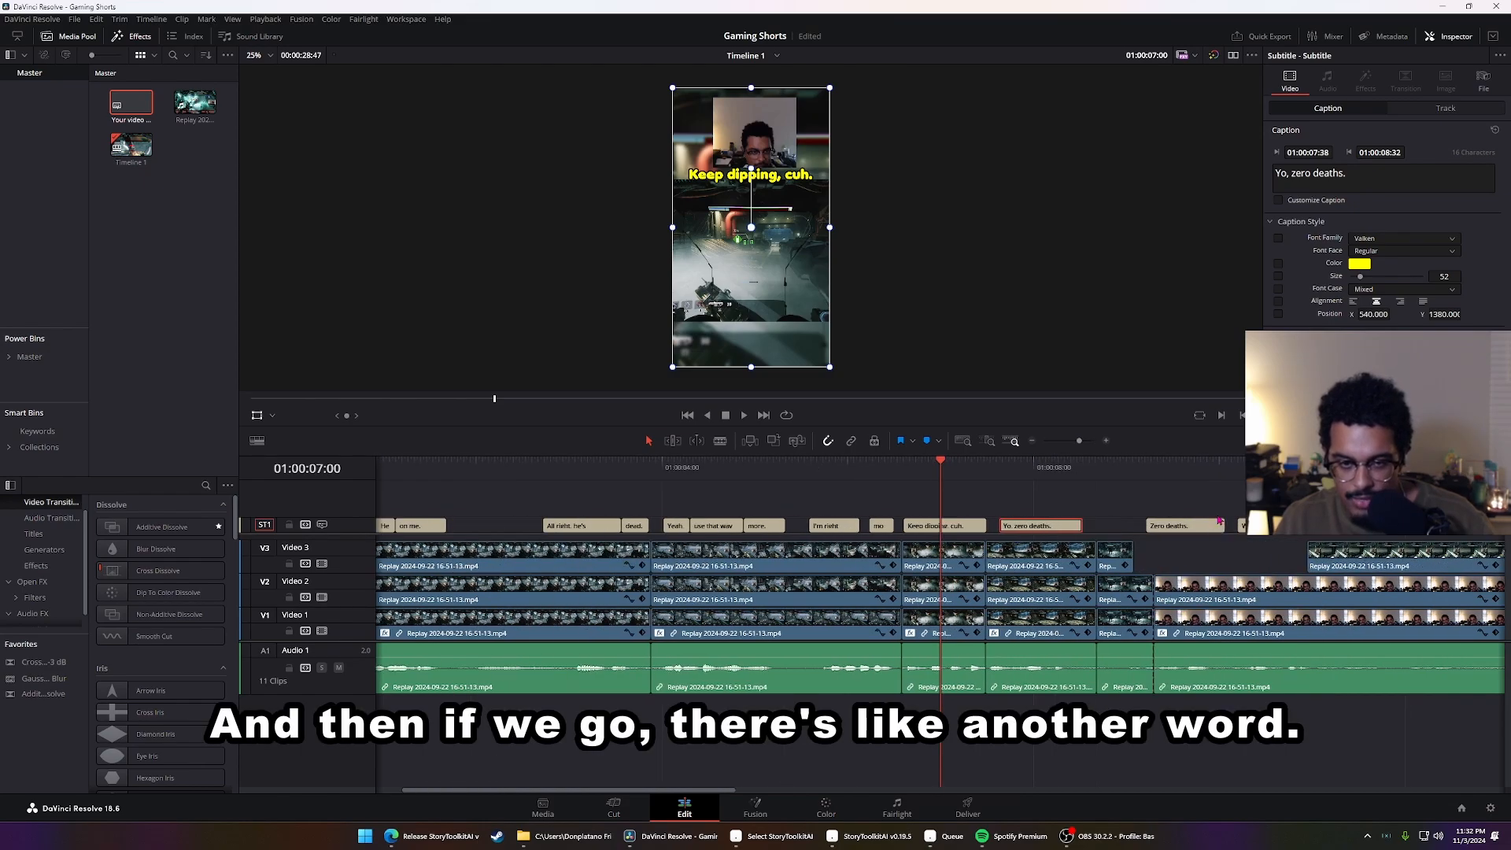
pyautogui.click(1362, 526)
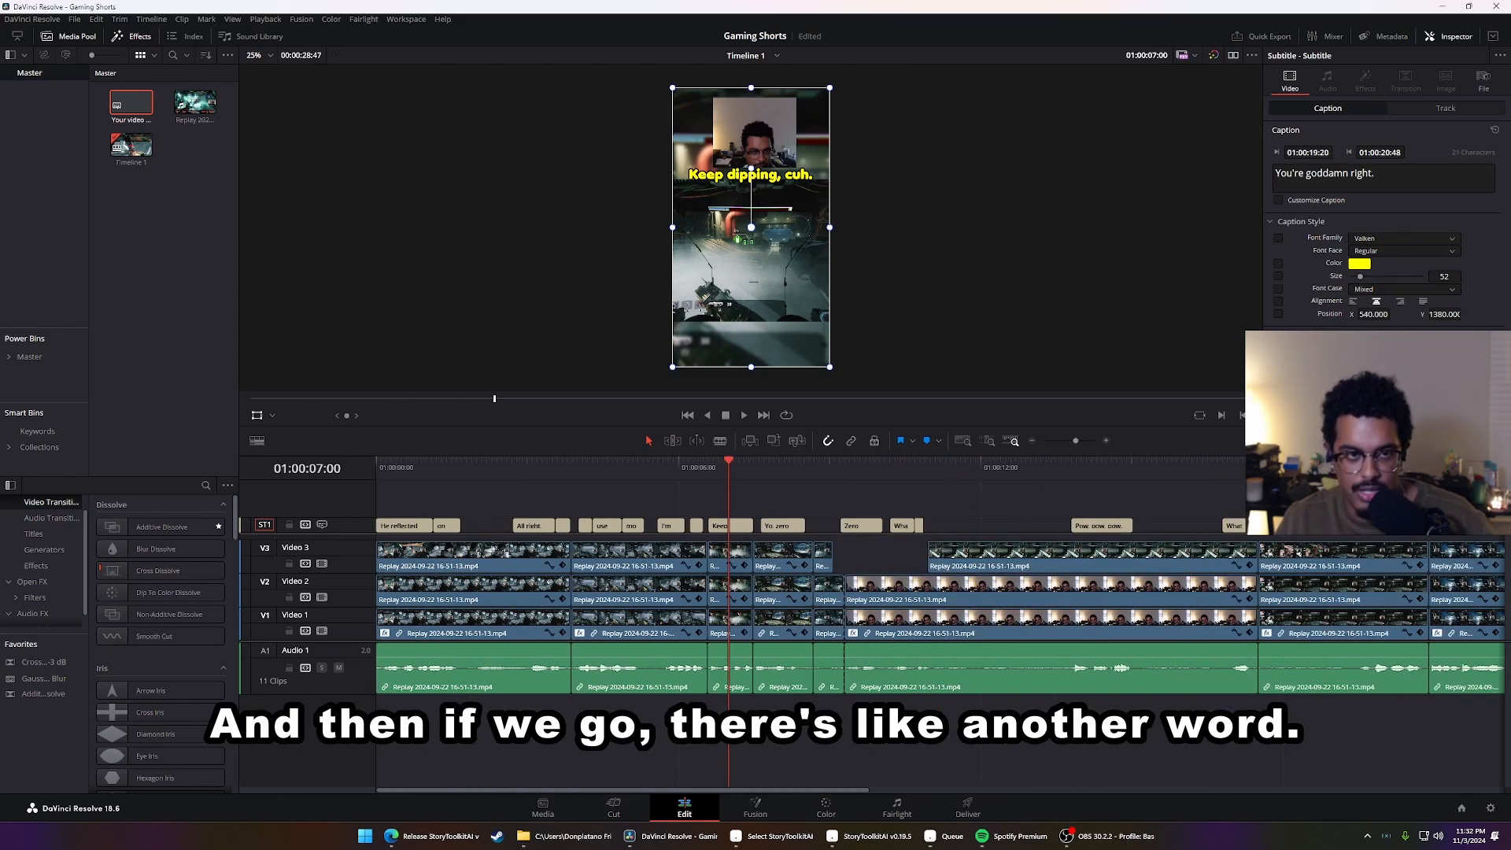
pyautogui.click(1350, 468)
pyautogui.press('Down')
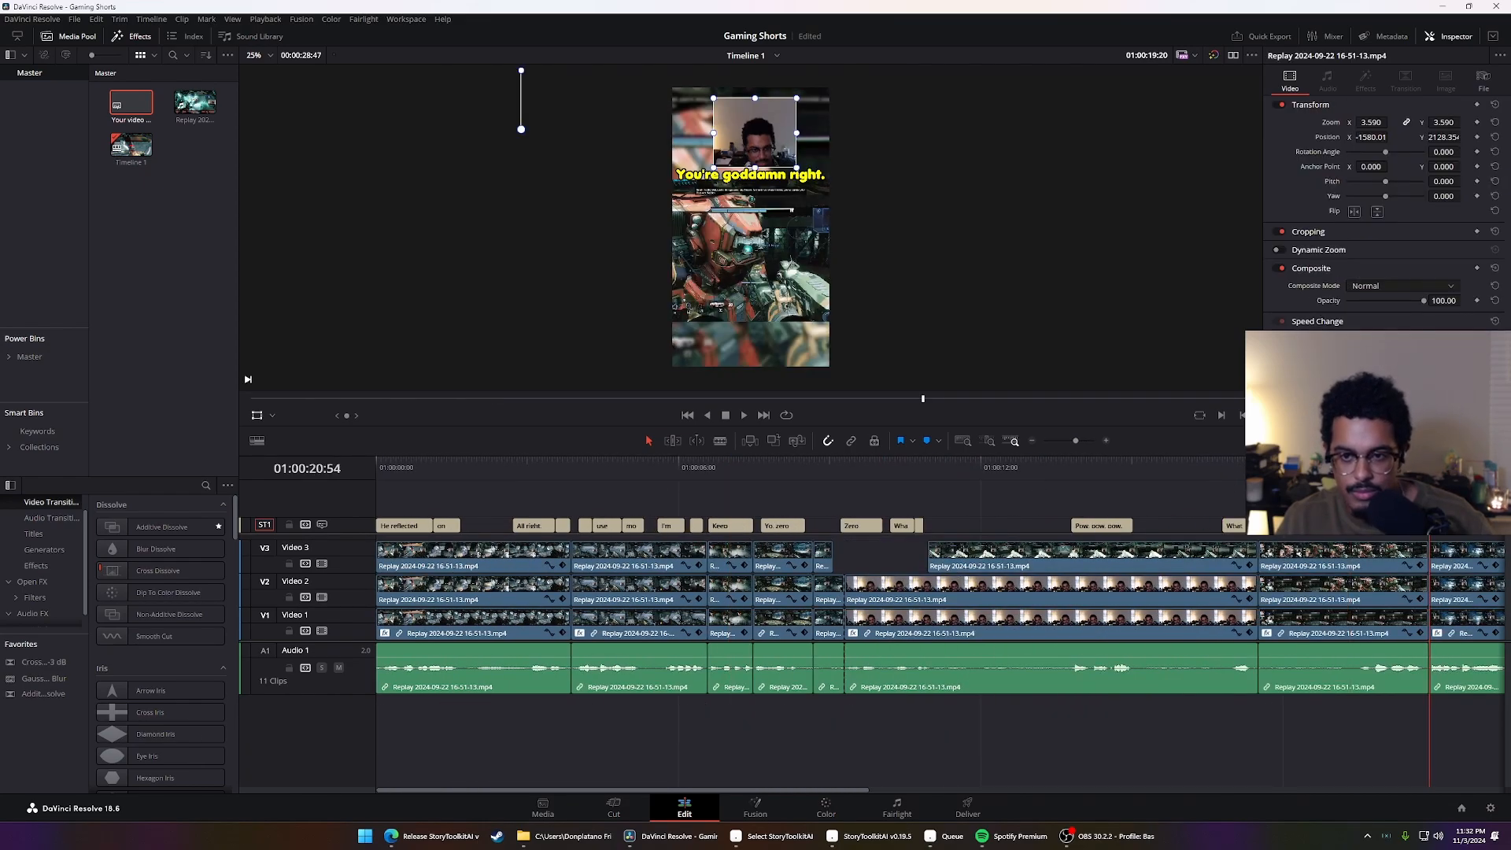
# Correct the "Hey, new Titan" caption near 21 seconds to "Aye, new Titan" and play the timeline from just before it
pyautogui.click(1440, 527)
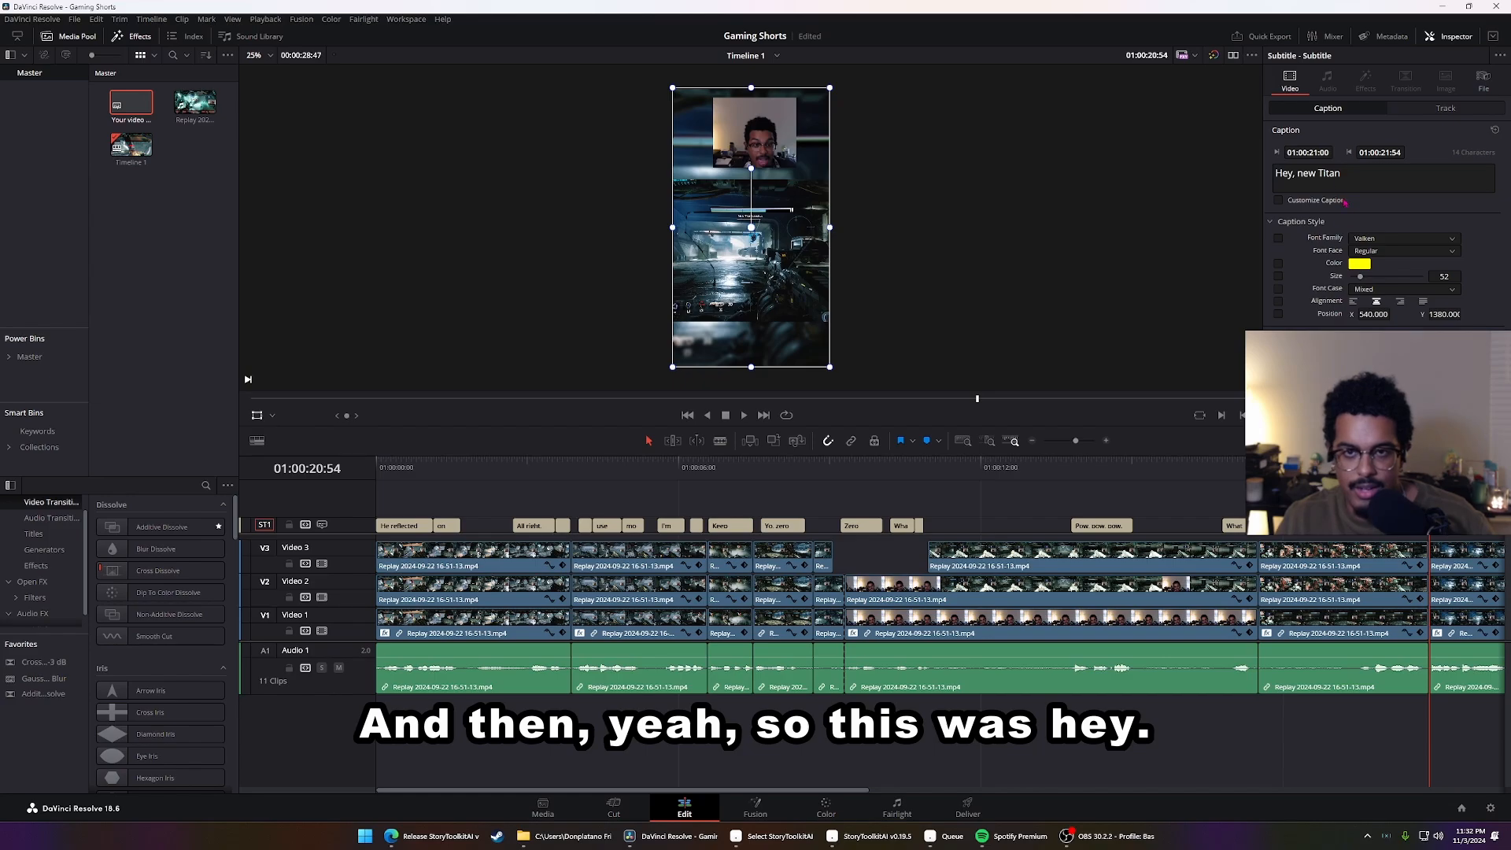
pyautogui.click(1353, 167)
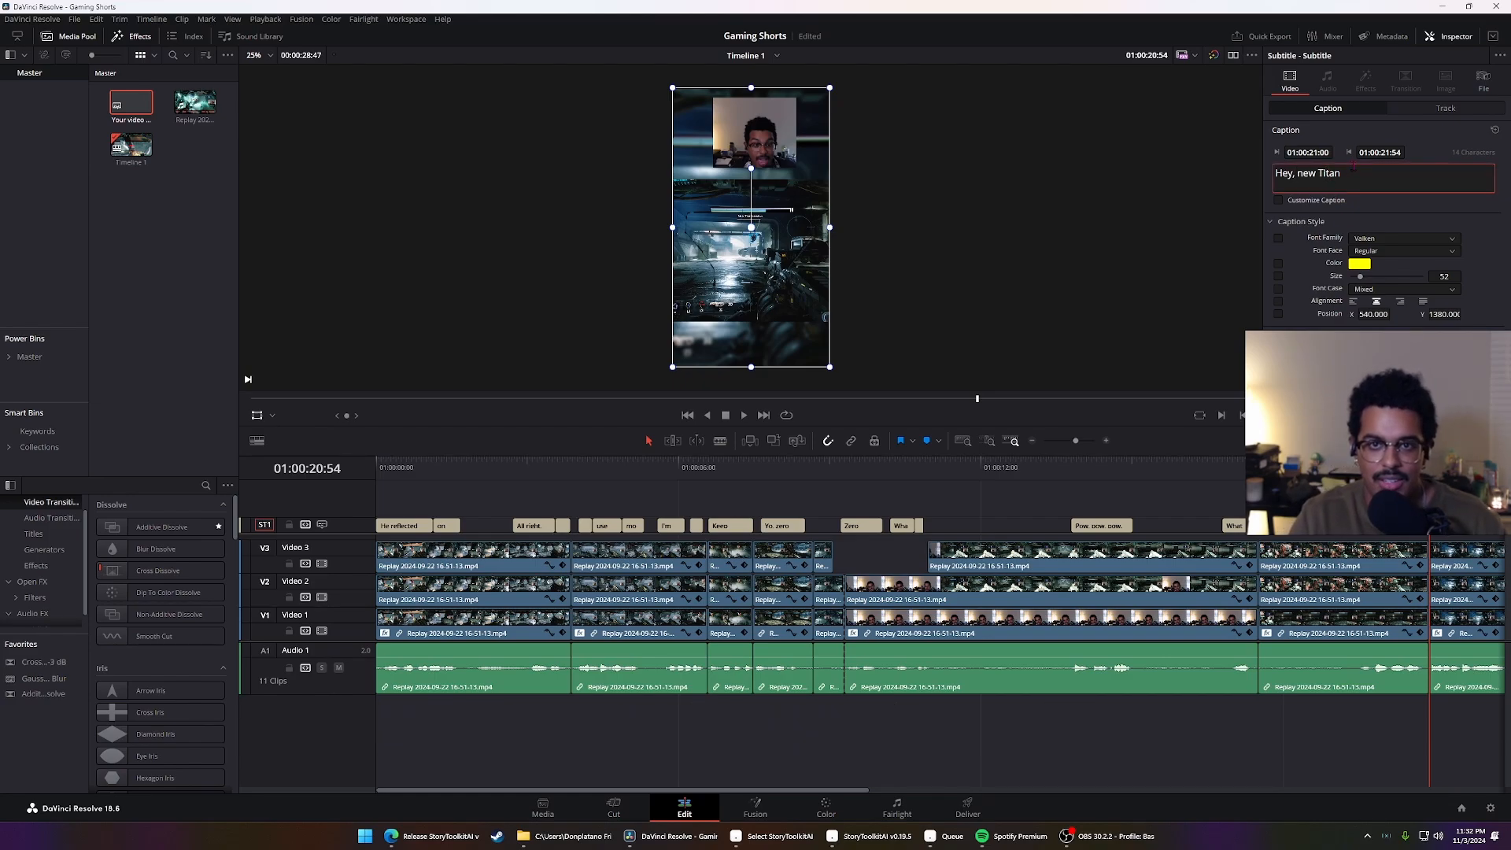
pyautogui.press('Left')
pyautogui.press('Left')
pyautogui.press('Left')
pyautogui.press('Left')
pyautogui.press('Left')
pyautogui.press('Left')
pyautogui.press('Left')
pyautogui.press('Left')
pyautogui.press('Left')
pyautogui.press('Left')
pyautogui.press('Left')
pyautogui.press('BackSpace')
pyautogui.press('BackSpace')
pyautogui.press('BackSpace')
pyautogui.write('a')
pyautogui.press('BackSpace')
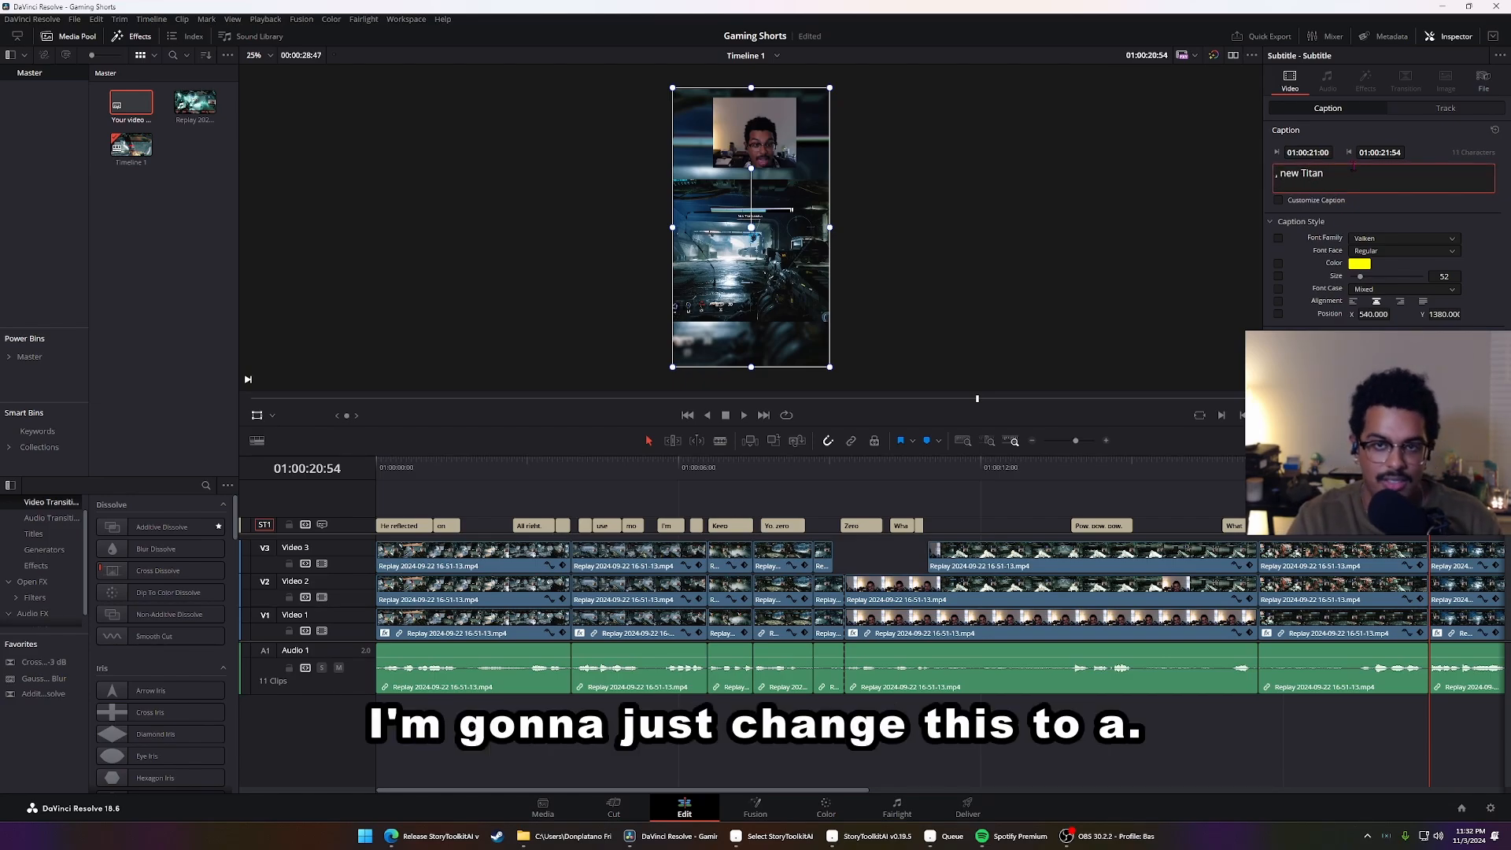
pyautogui.write('A')
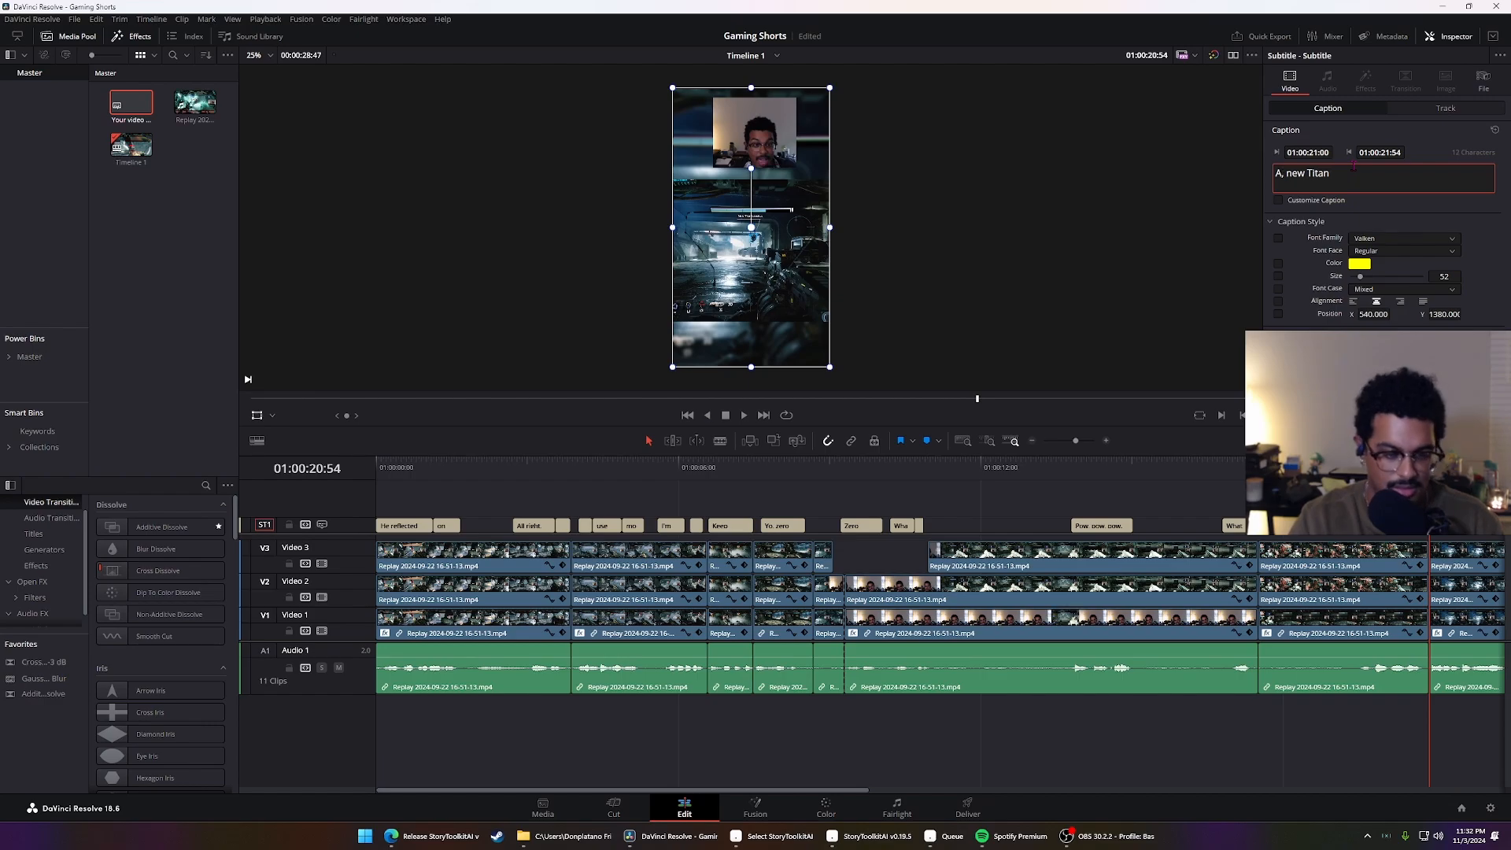
pyautogui.write('ye')
pyautogui.click(1330, 472)
pyautogui.press('space')
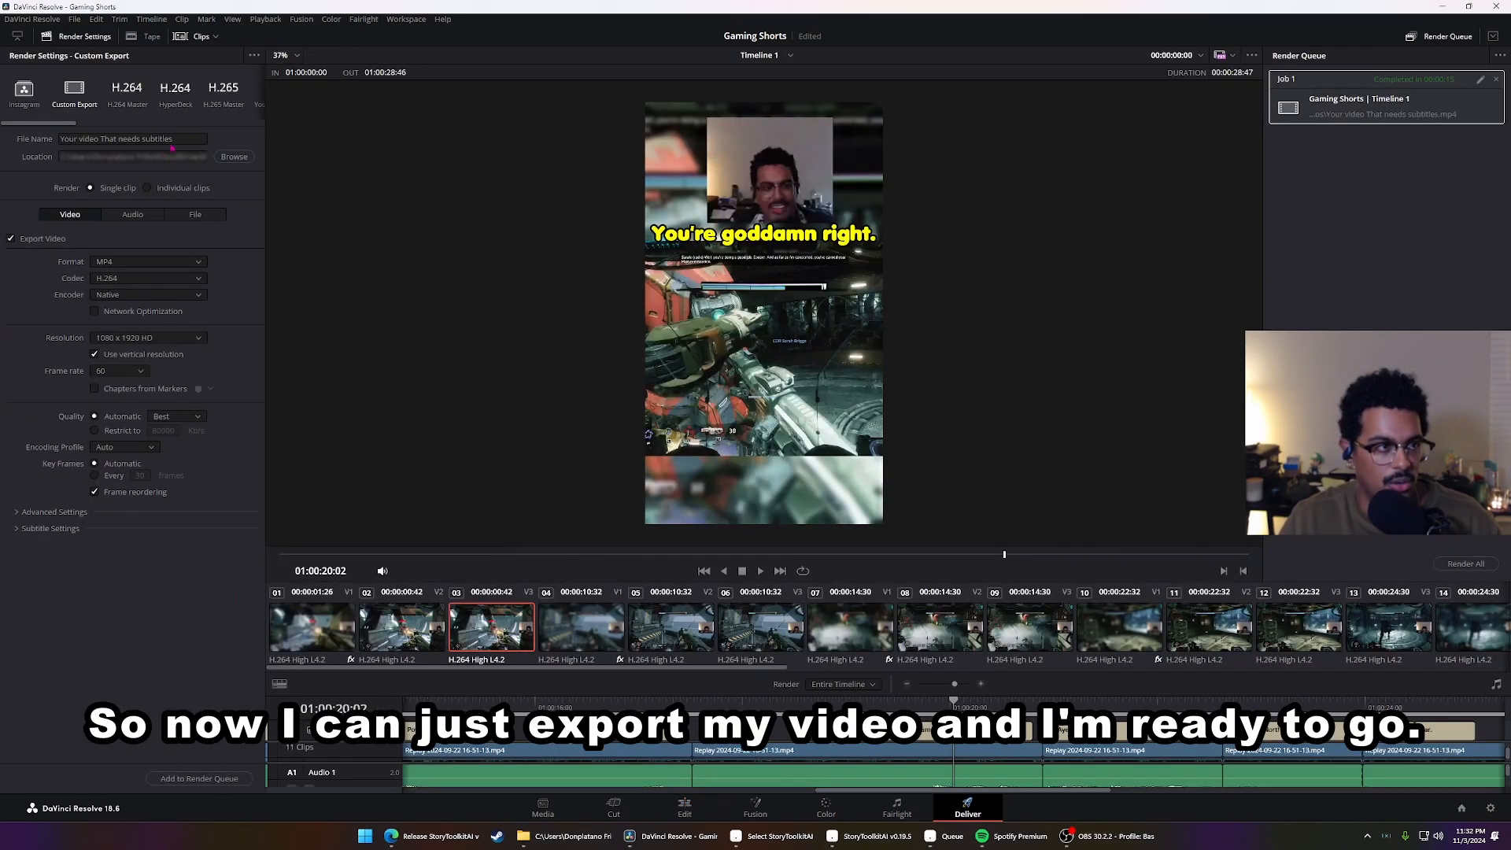
pyautogui.click(171, 144)
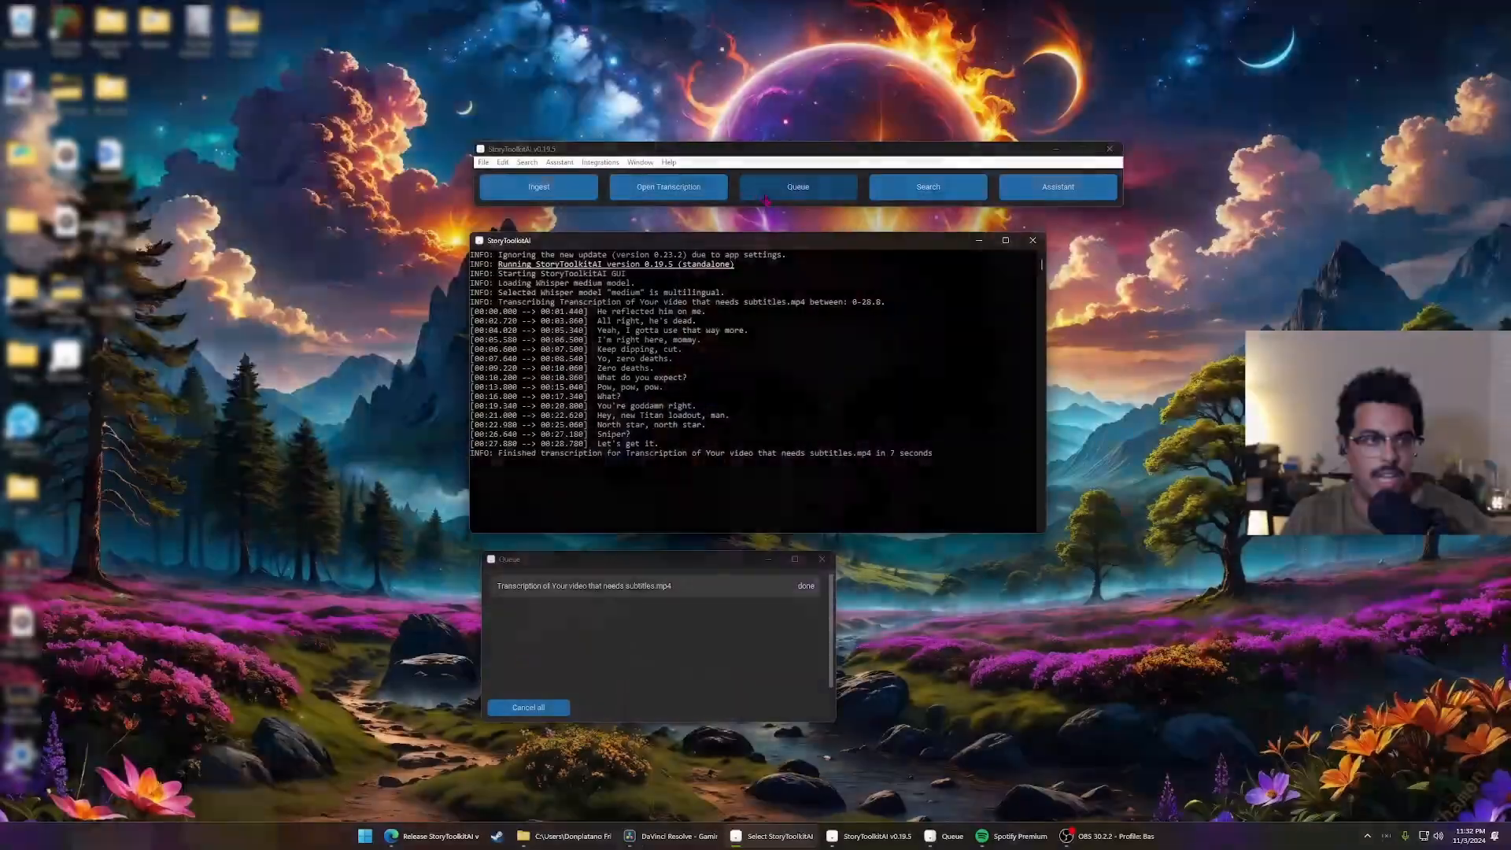
# Switch to StoryToolkitAI and review the DaVinci Resolve Studio integration settings in its preferences
pyautogui.click(487, 163)
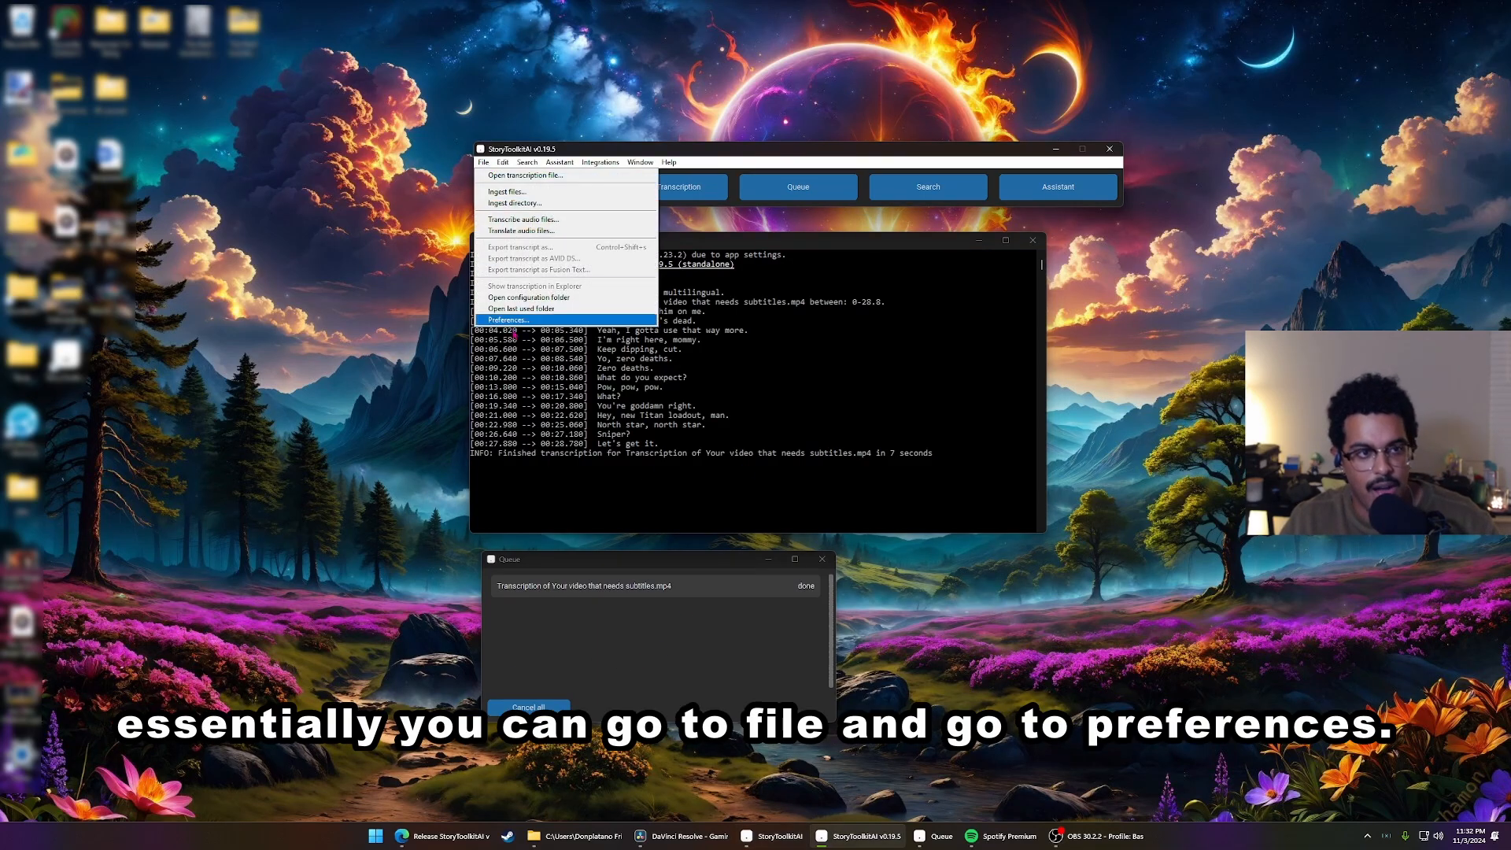
pyautogui.click(519, 321)
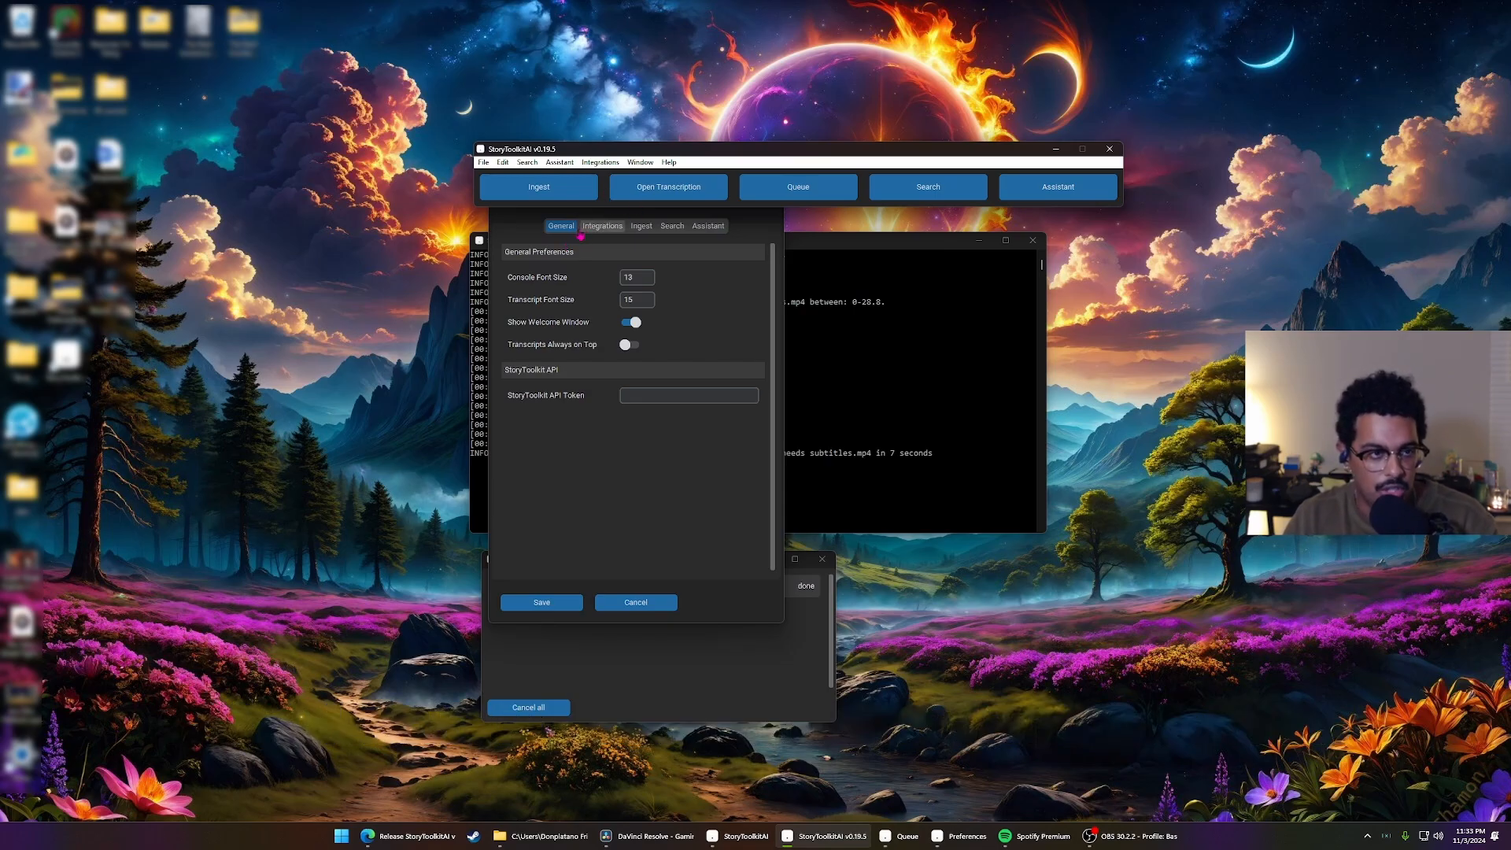
pyautogui.click(602, 226)
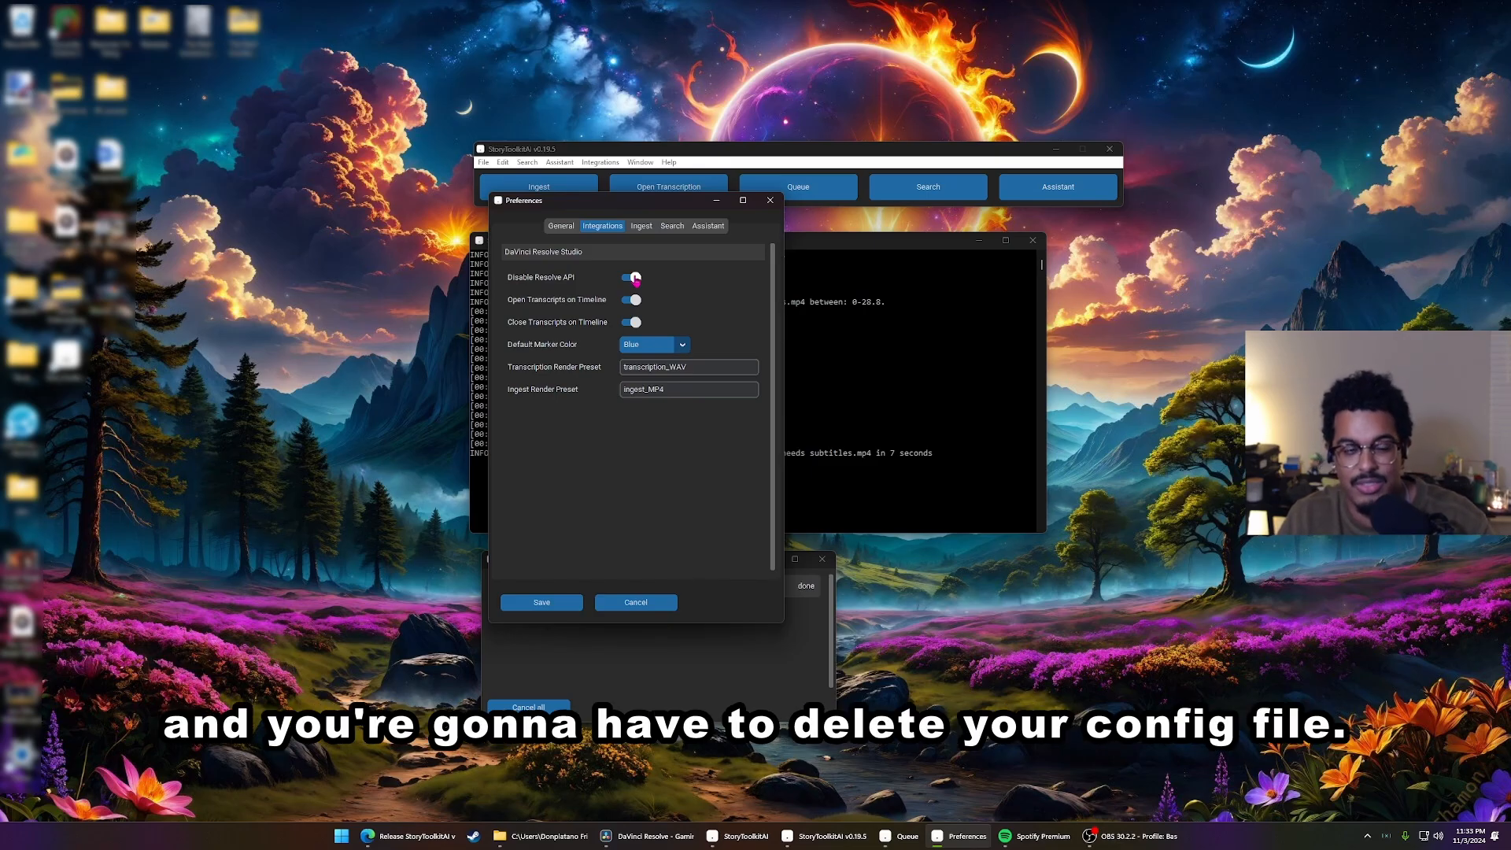
# Review the source language, task and device settings in the ingest preferences and the list of available transcription models
pyautogui.click(642, 228)
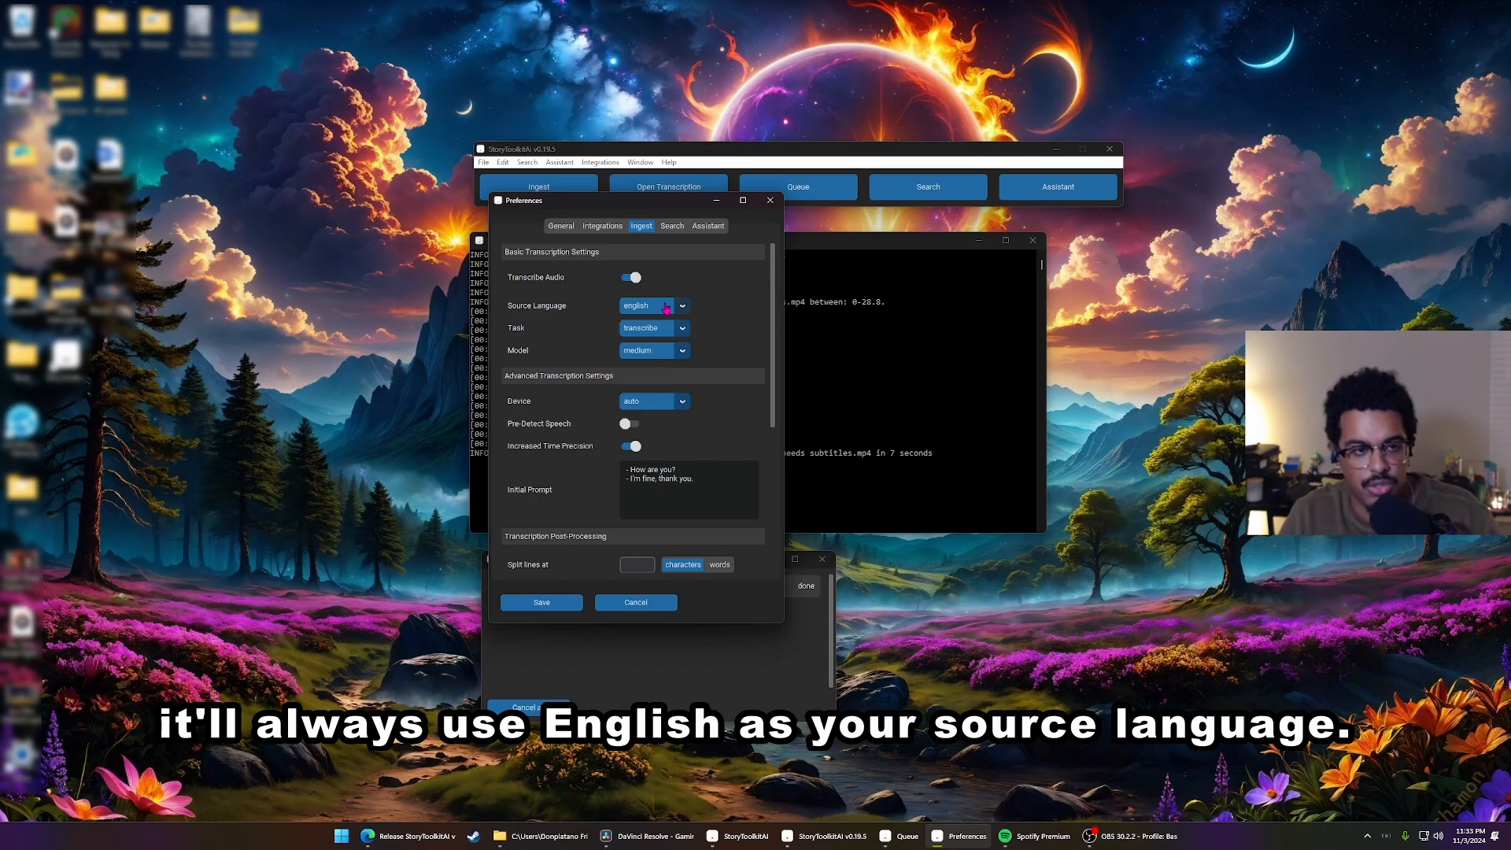
pyautogui.click(663, 353)
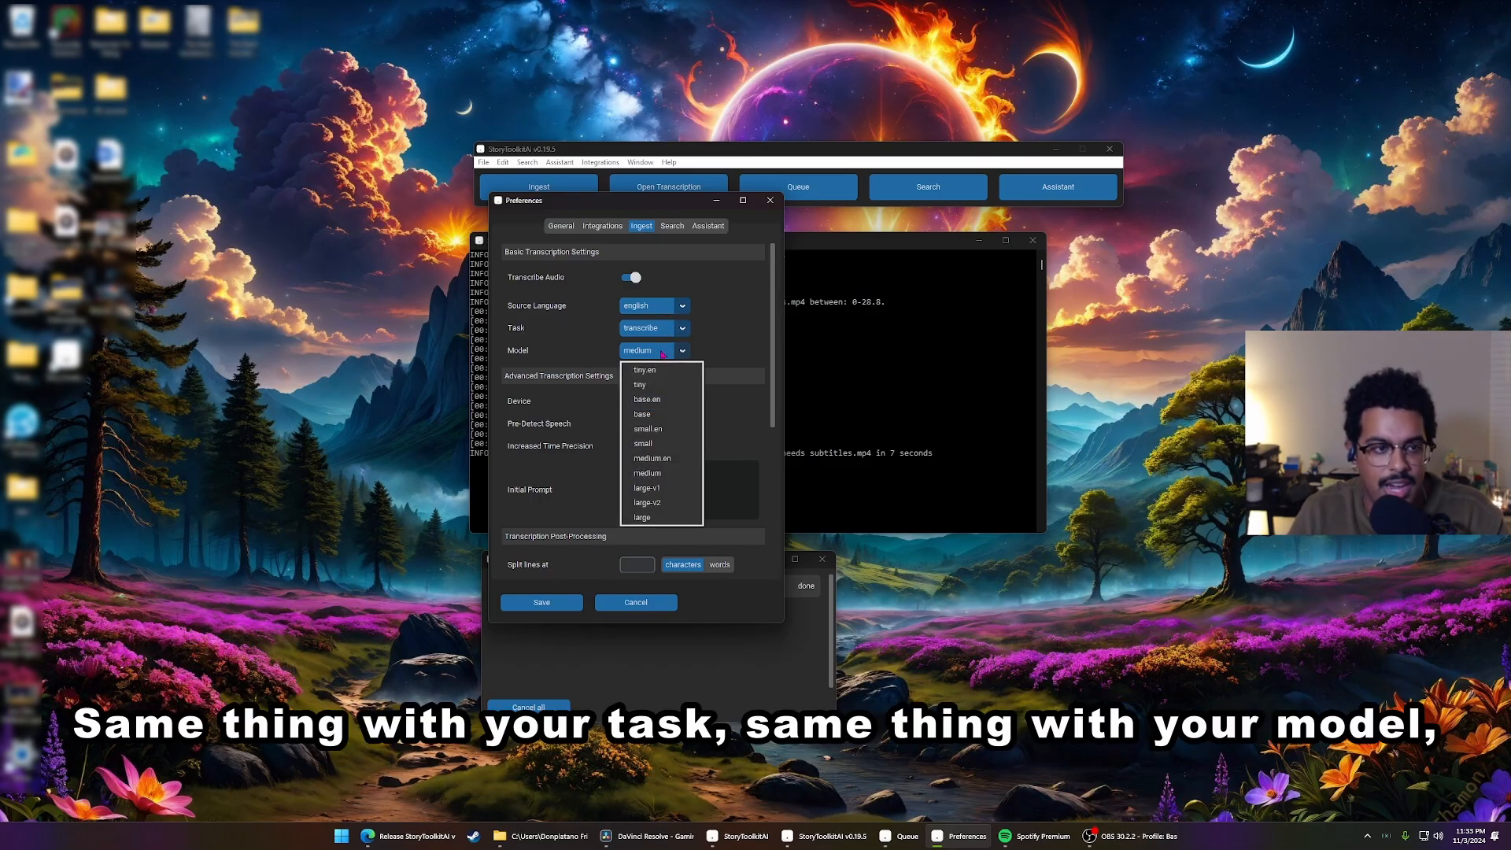
pyautogui.click(714, 355)
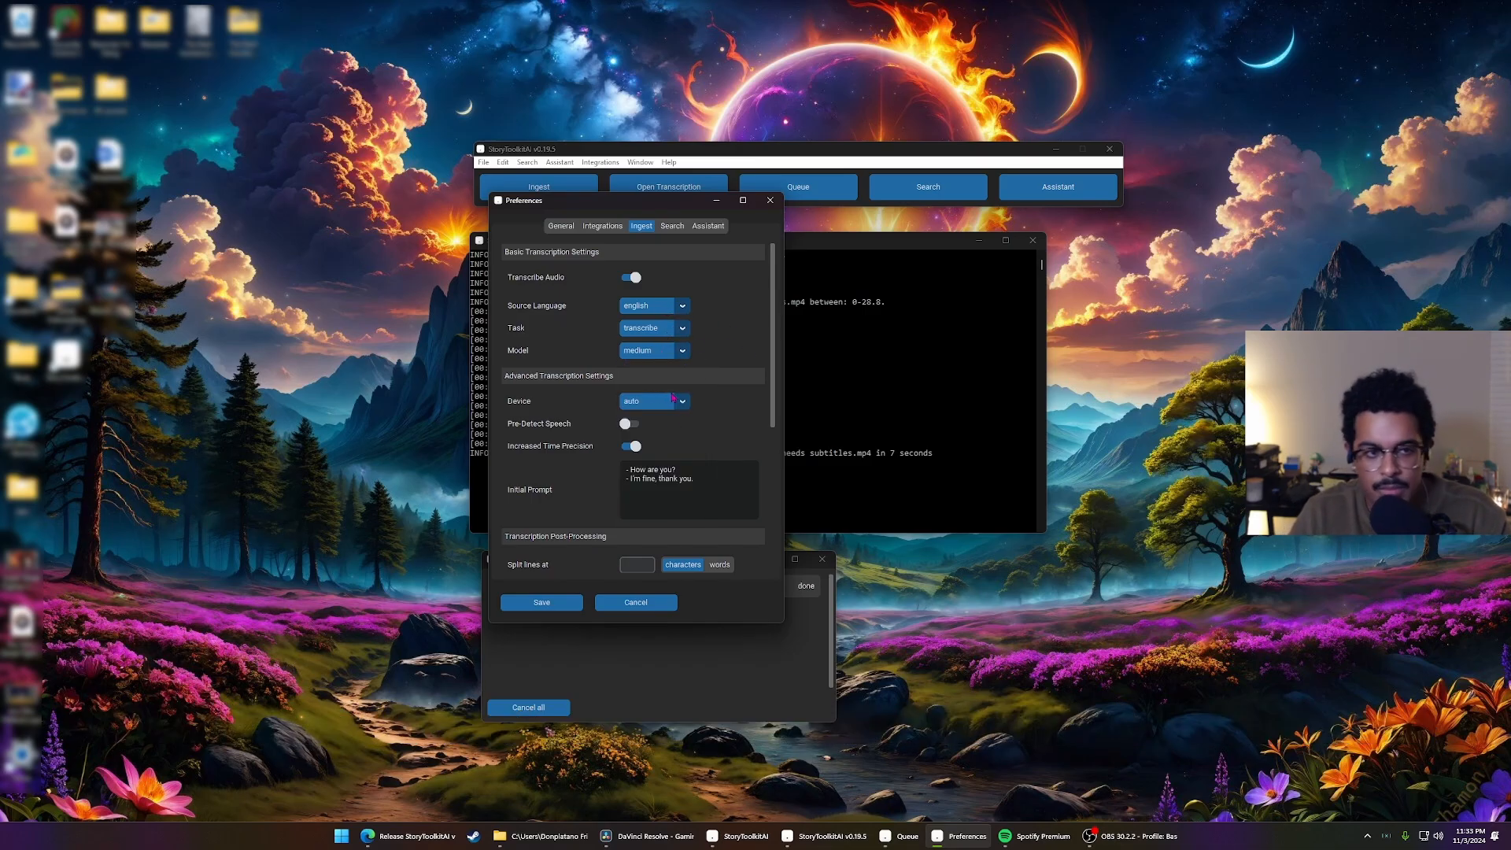
pyautogui.scroll(-1, 641, 429)
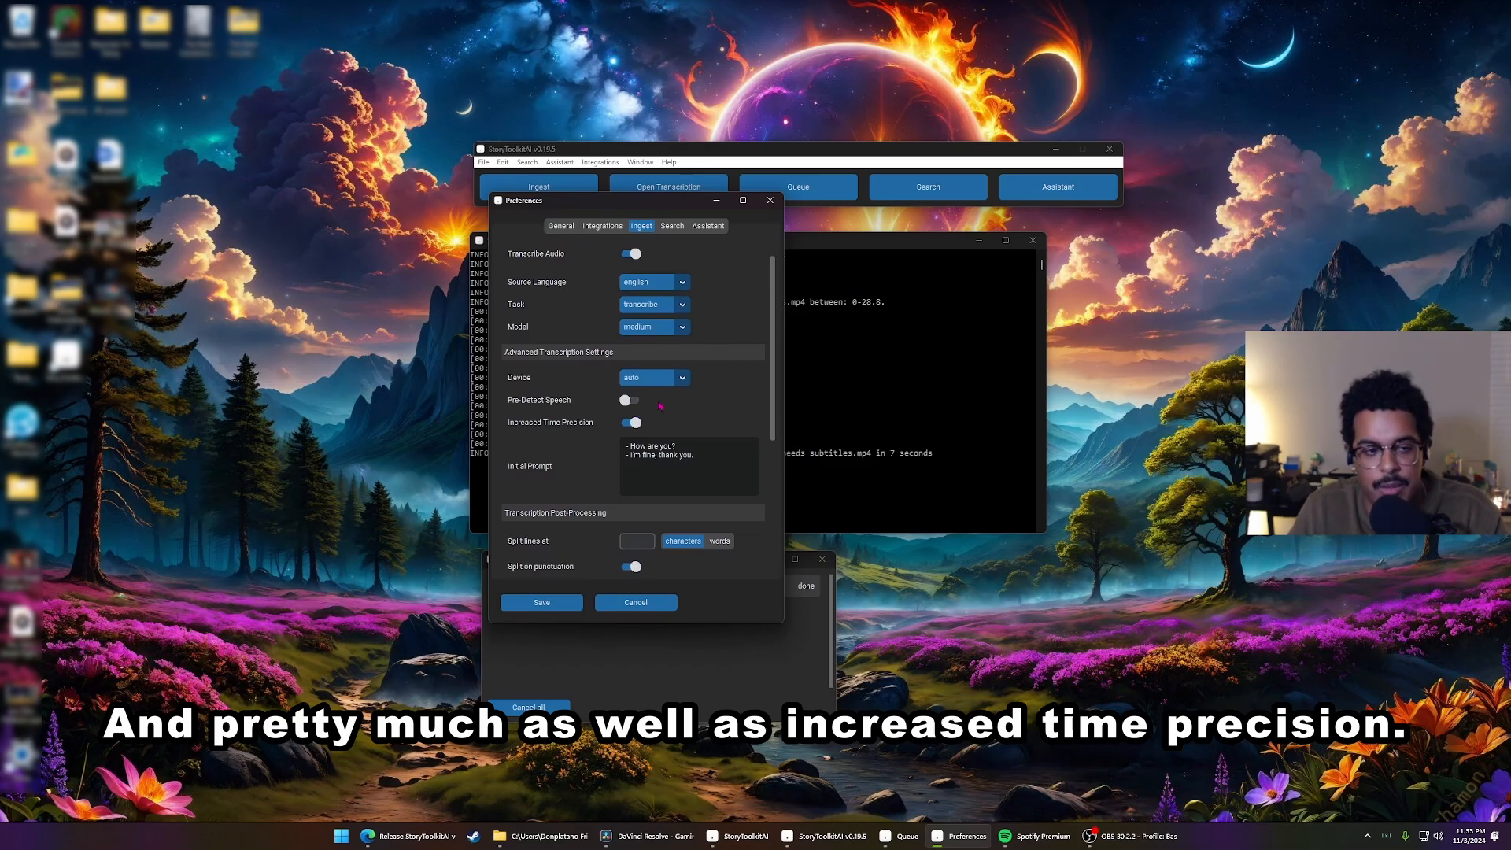
# Set the ingest preferences to split transcript lines at 3 words, then save the preferences and dismiss the notice
pyautogui.scroll(-4, 660, 406)
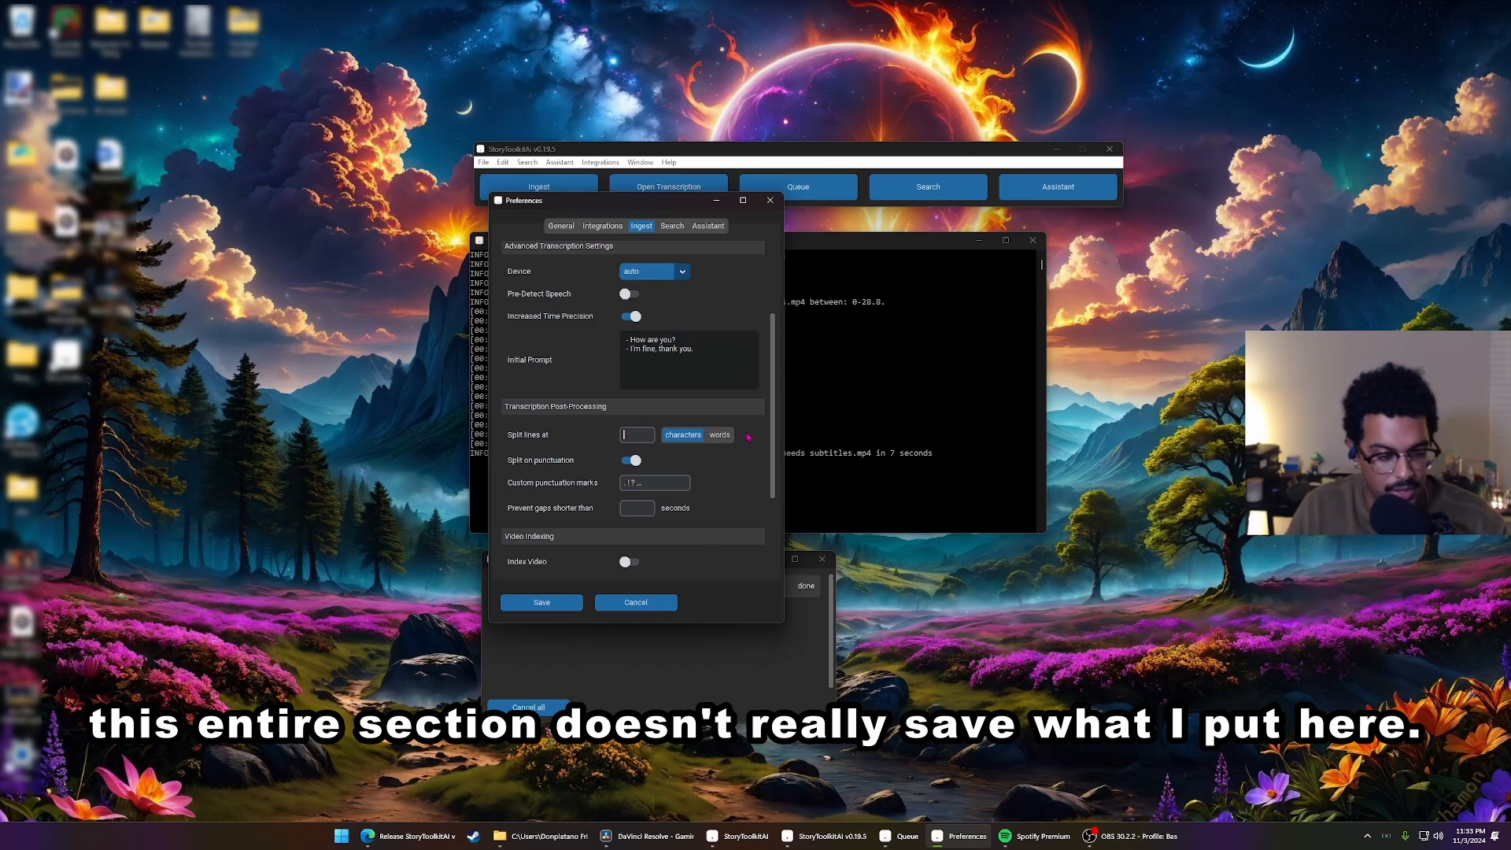
pyautogui.write('3')
pyautogui.click(720, 435)
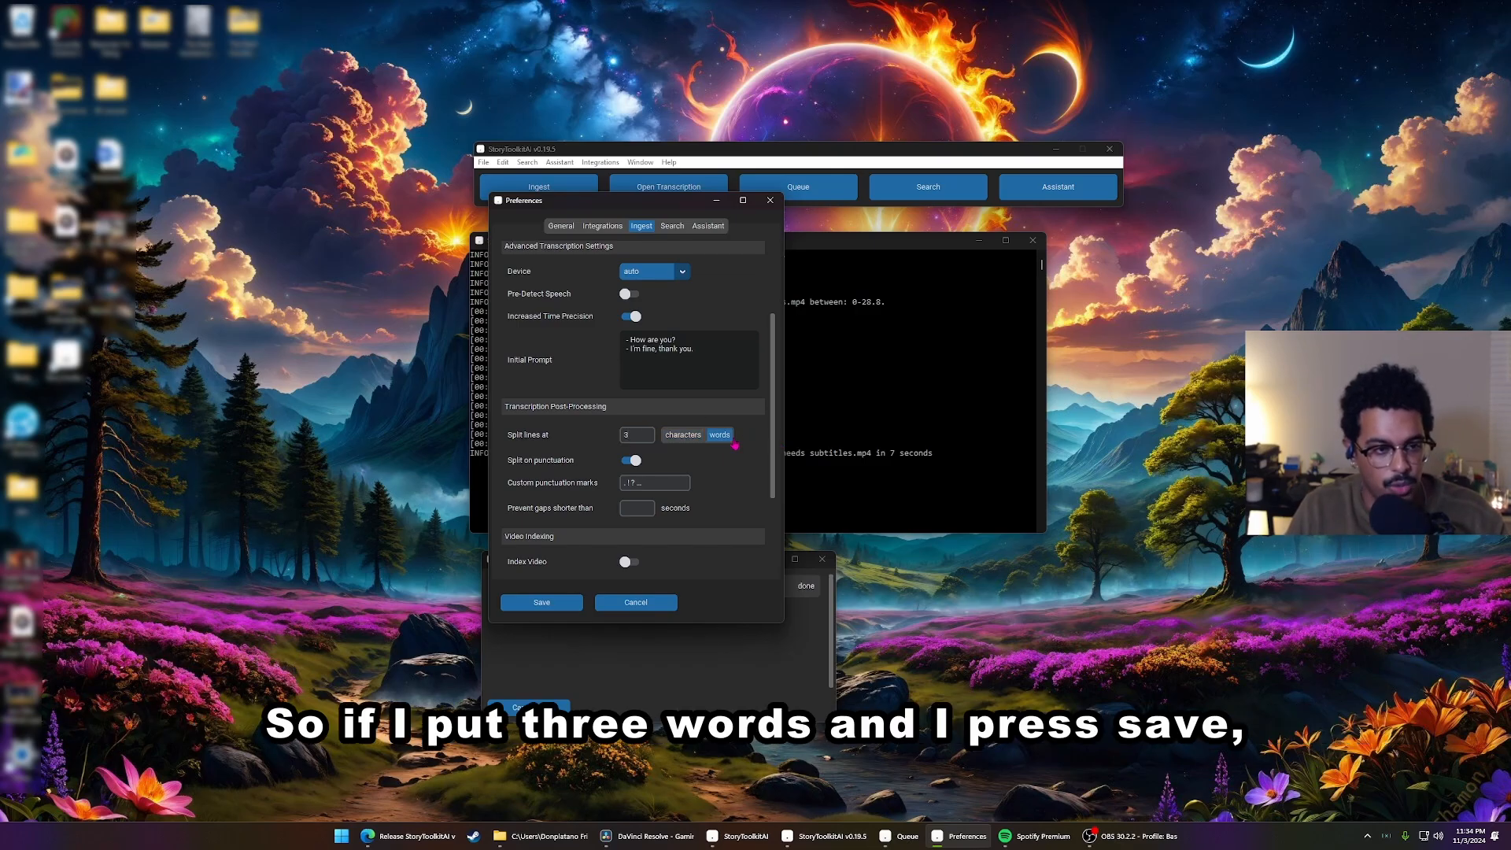
pyautogui.click(548, 603)
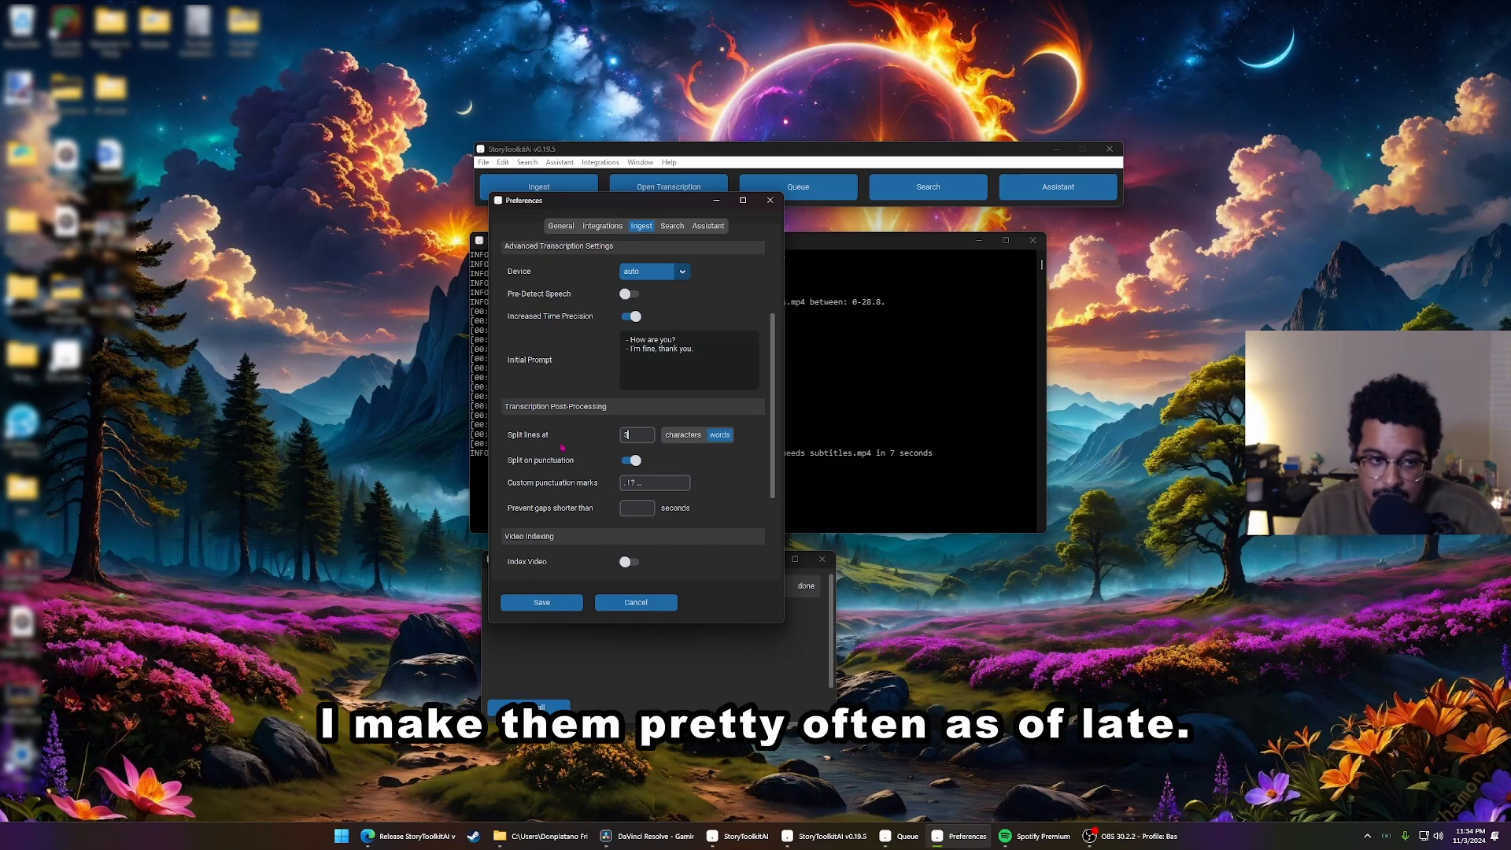
pyautogui.scroll(-5, 562, 447)
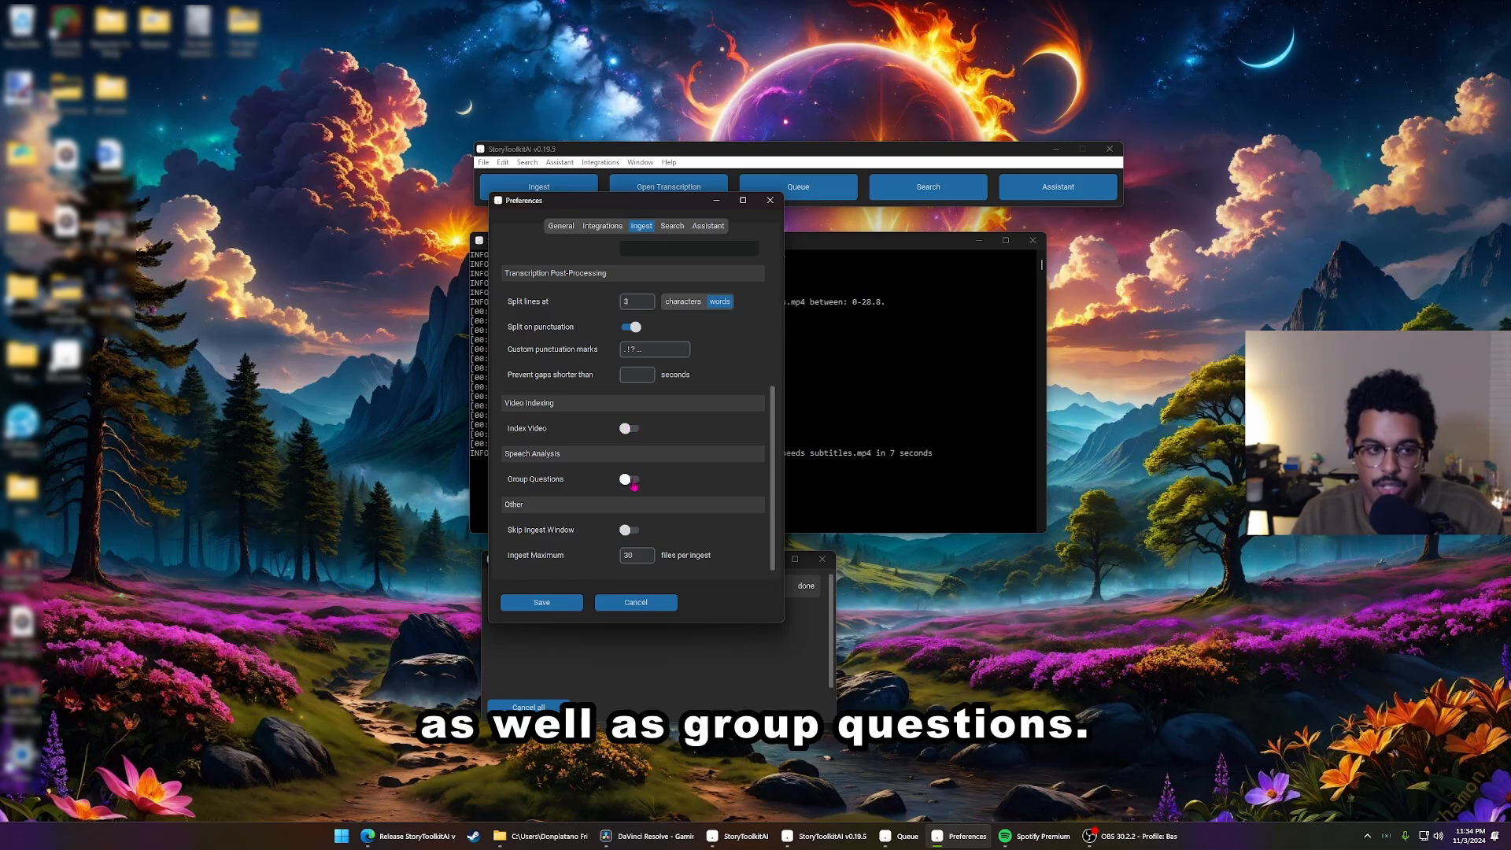
pyautogui.click(563, 603)
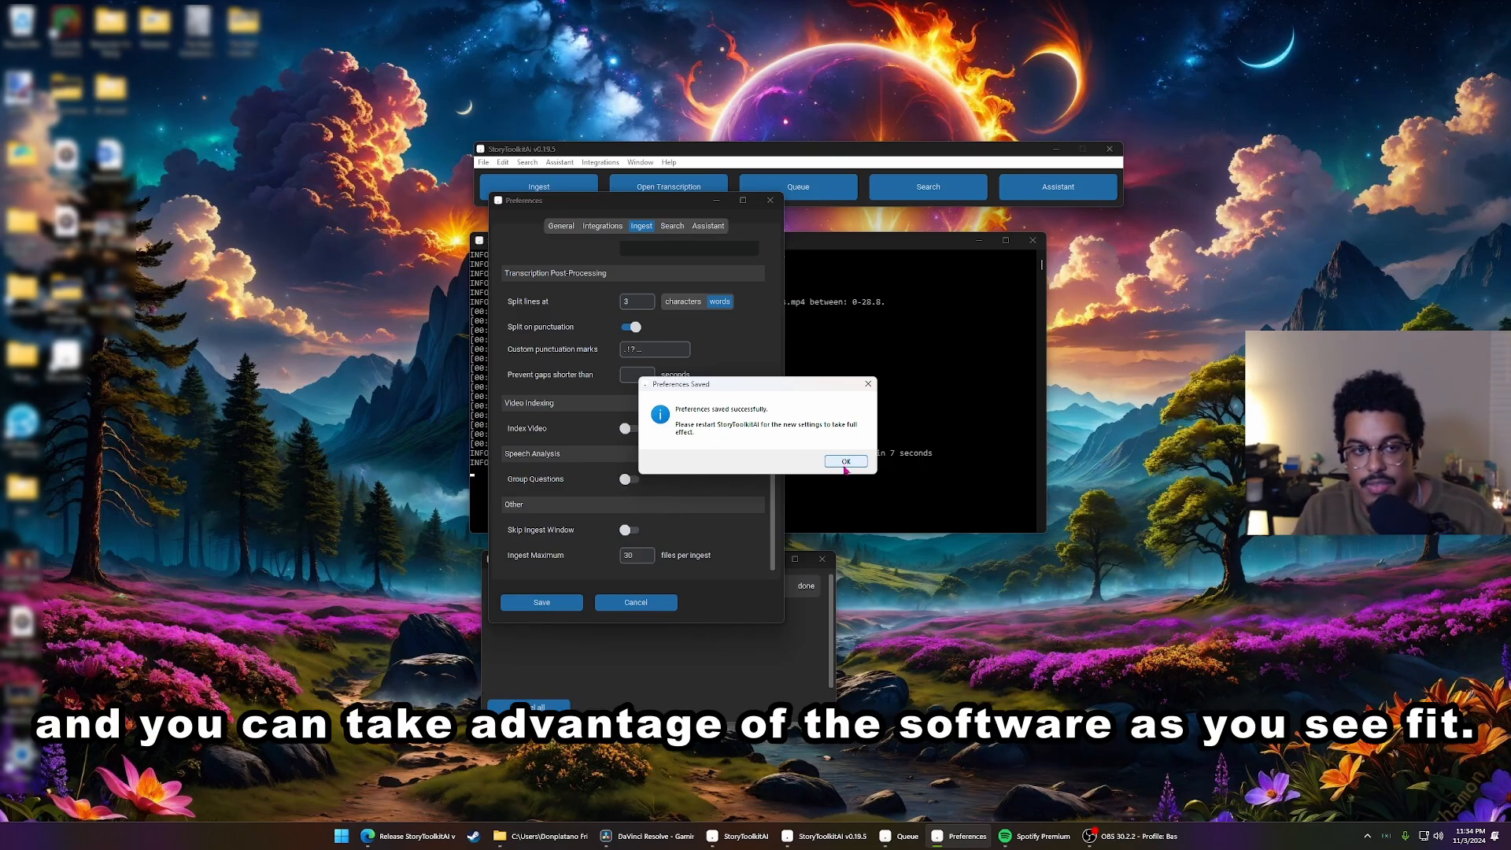
pyautogui.click(845, 462)
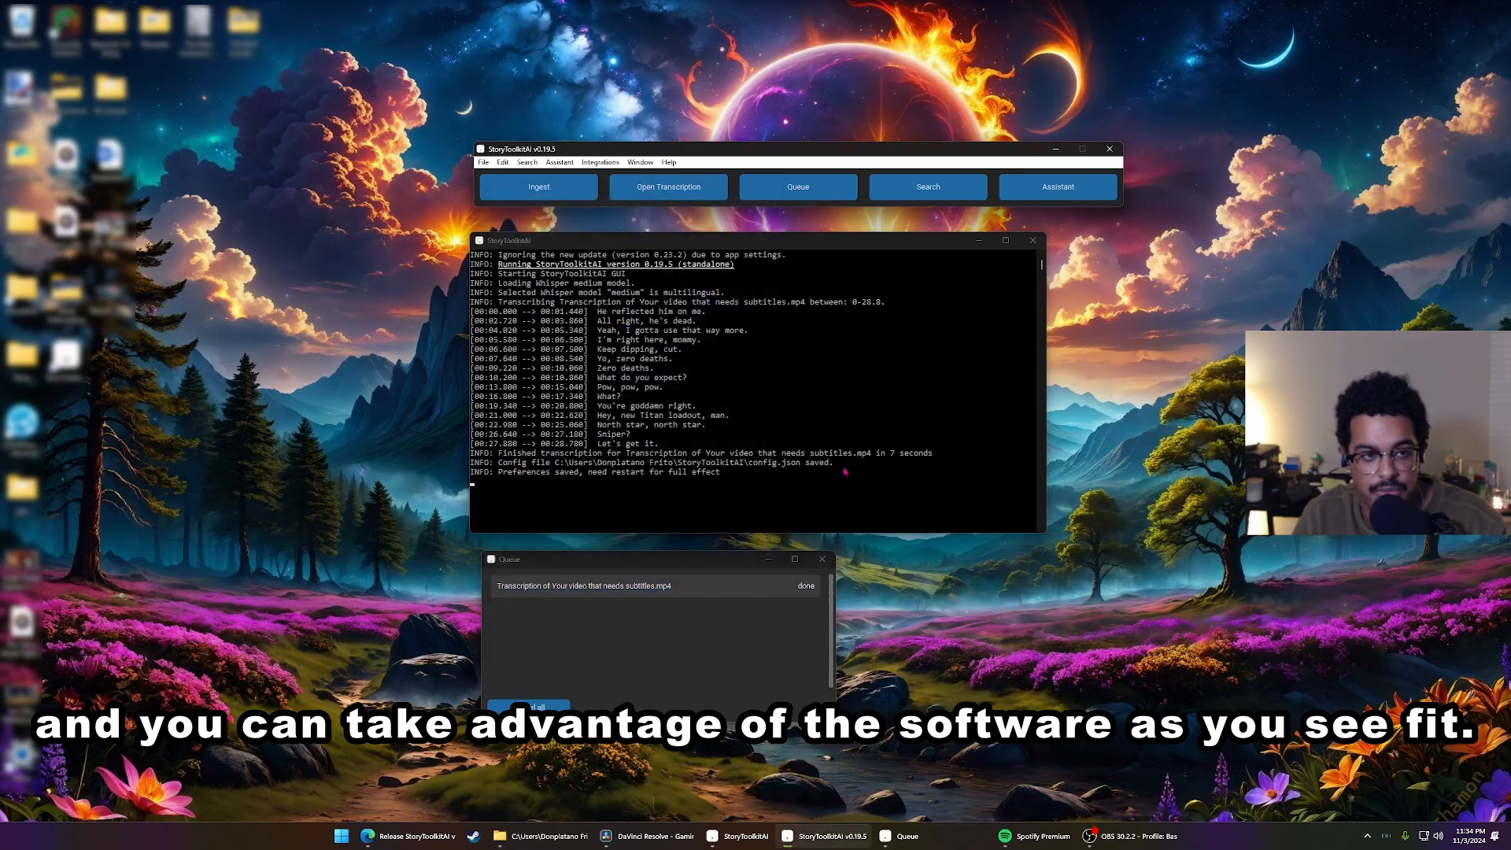